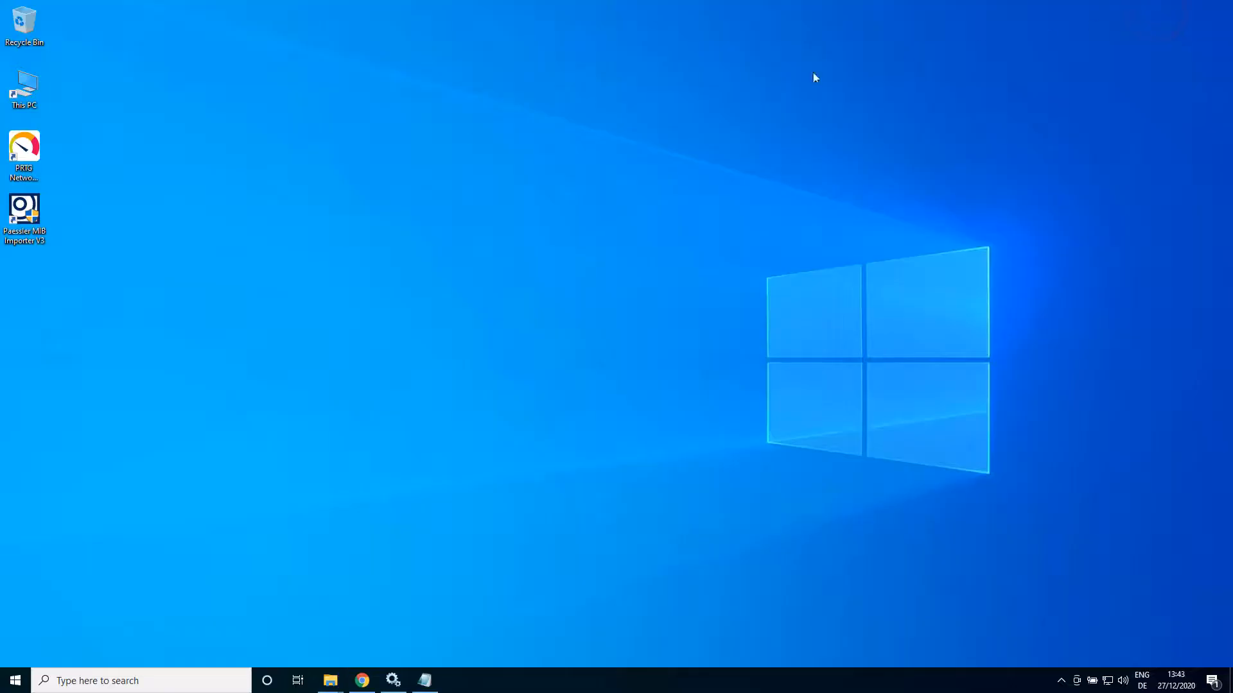
Step: Launch Paessler MIB Importer from its desktop shortcut and approve the administrator prompt
double_click(21, 215)
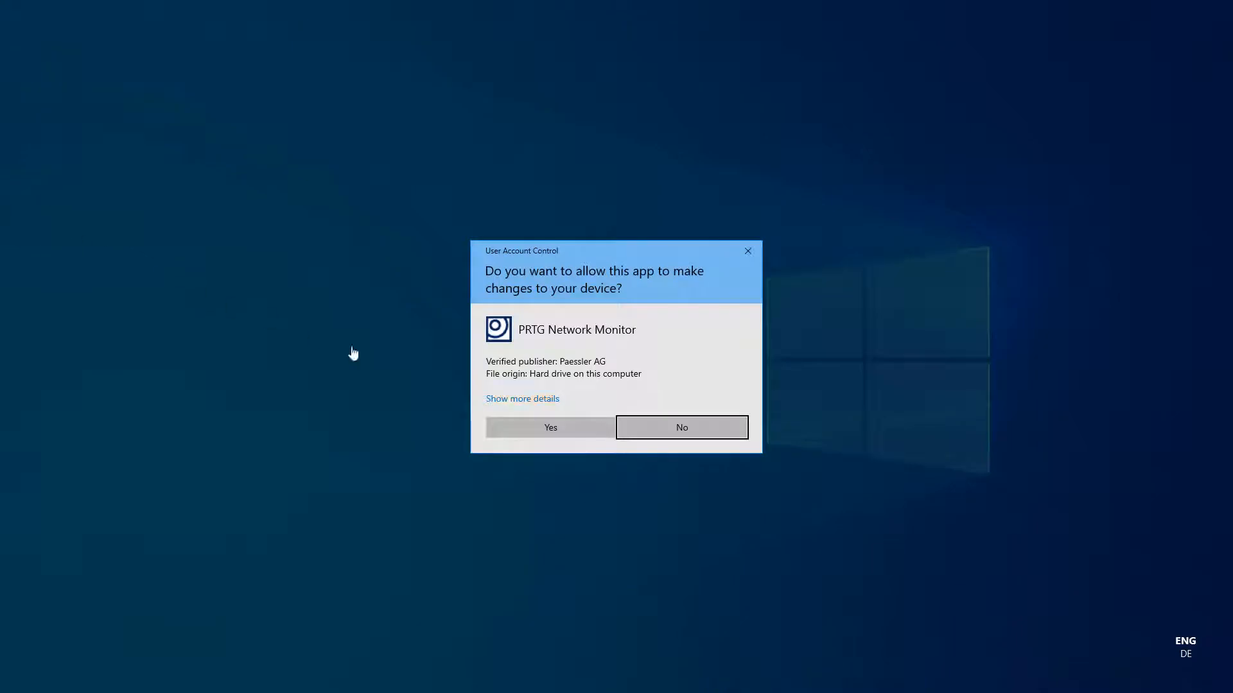
left_click(560, 431)
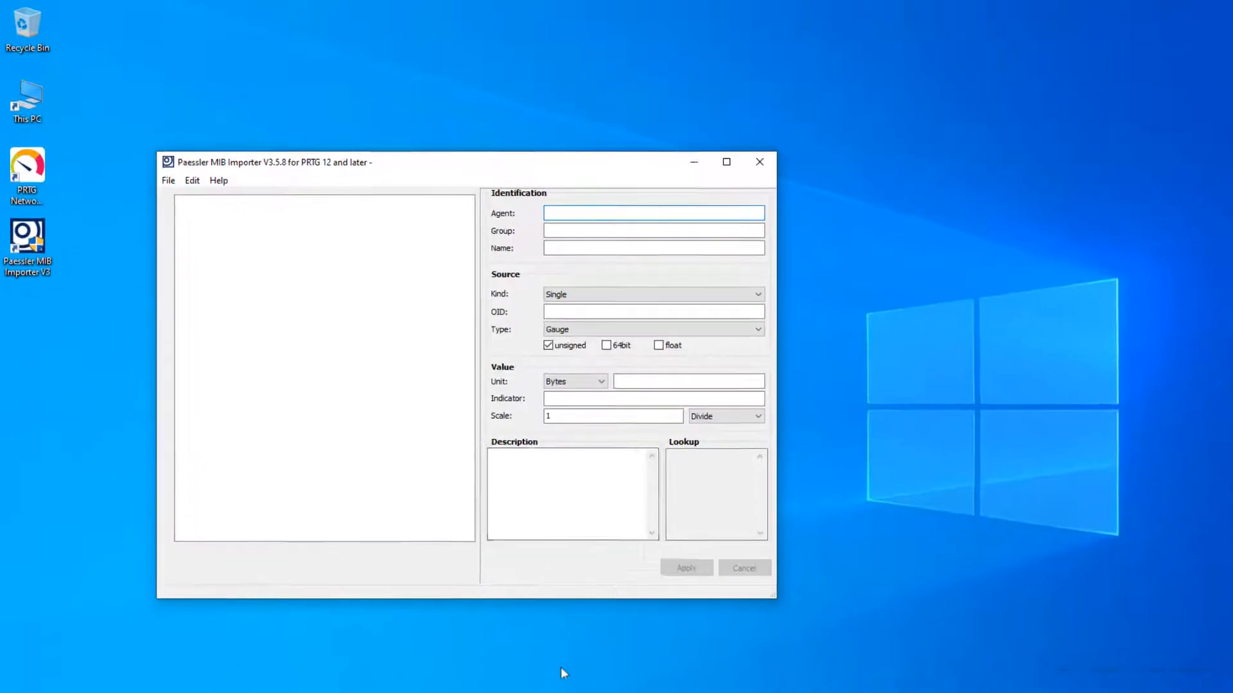
Step: Bring the MIB_OID.txt notes back up beside the MIB Importer window
left_click(424, 680)
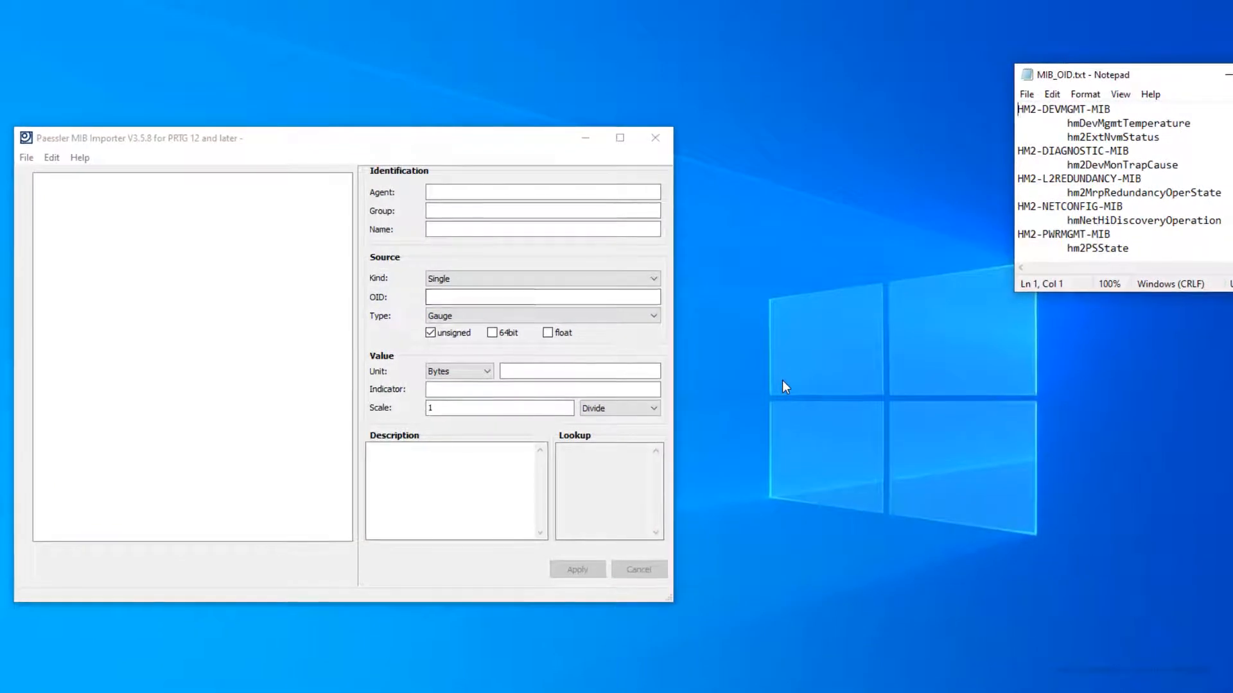
left_click(25, 158)
Step: Import all seven Hirschmann MIB files, HM2-DEVMGMT-MIB.mib onward, and close the import log
left_click(84, 312)
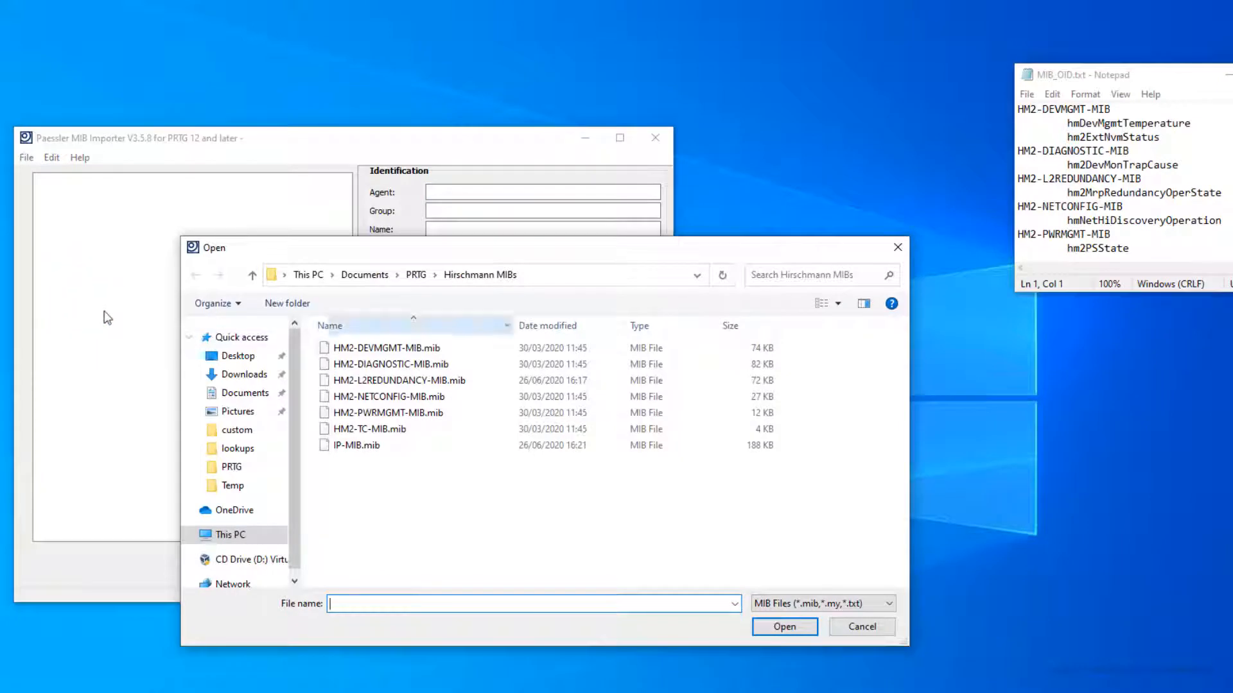
left_click(375, 353)
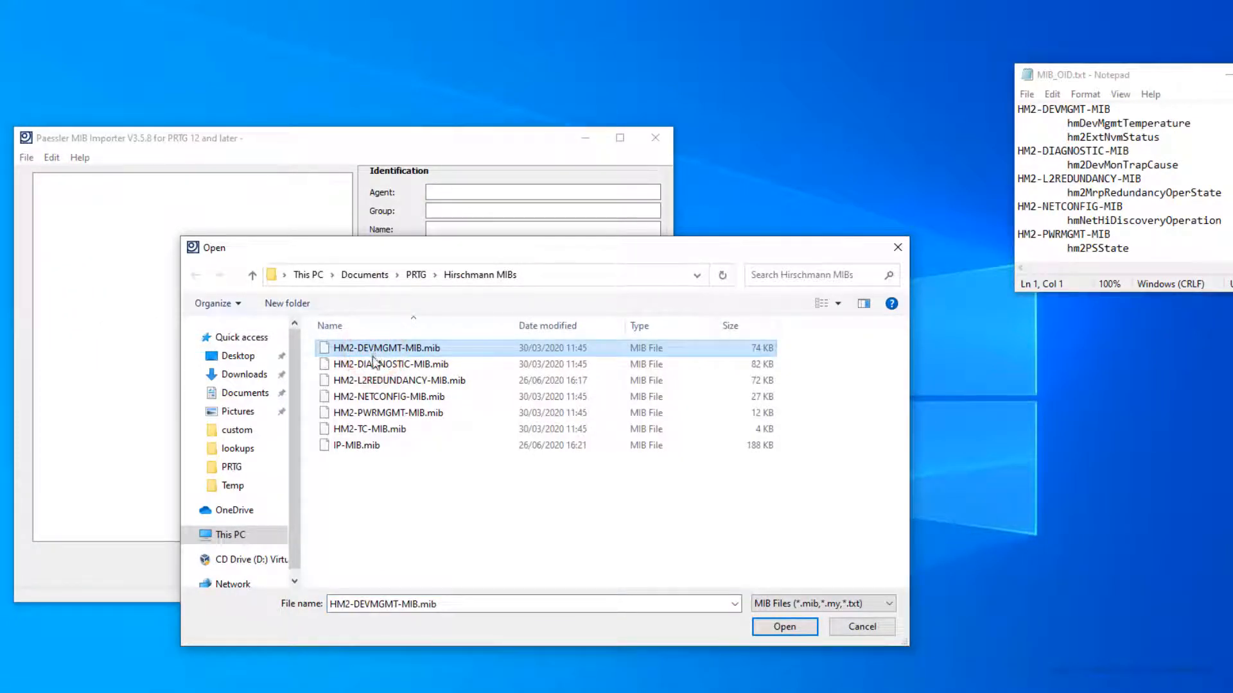
left_click(359, 446, "shift")
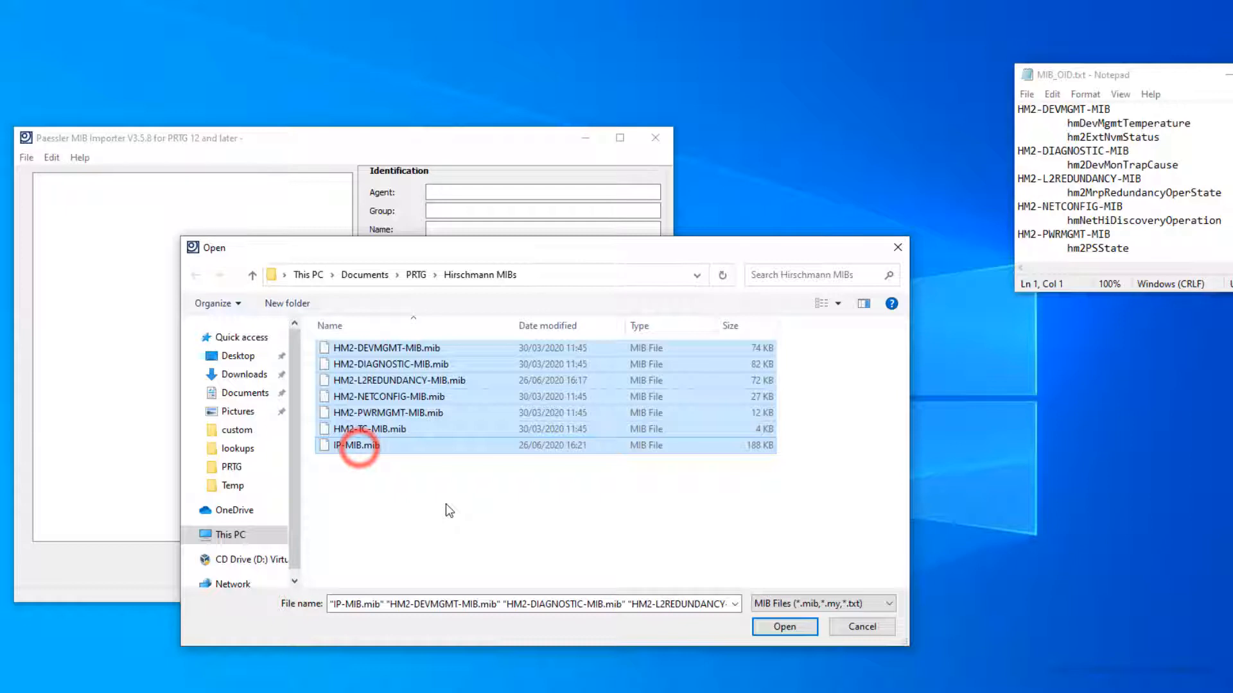
left_click(779, 627)
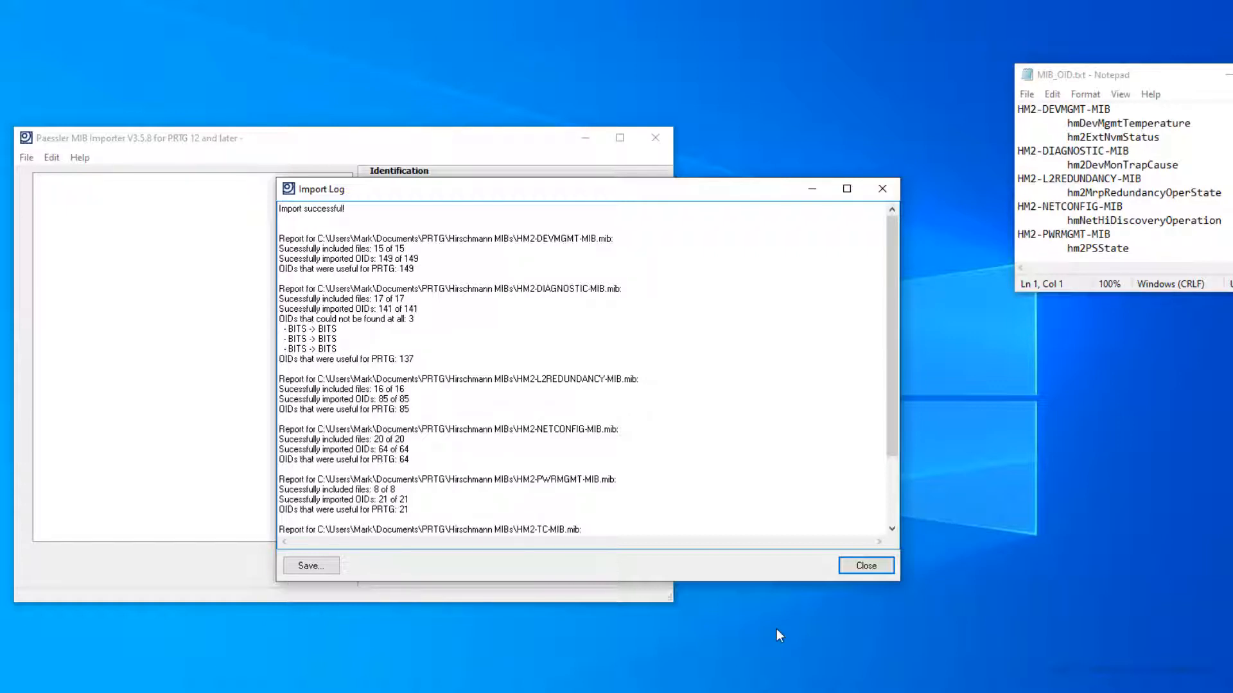
left_click(847, 567)
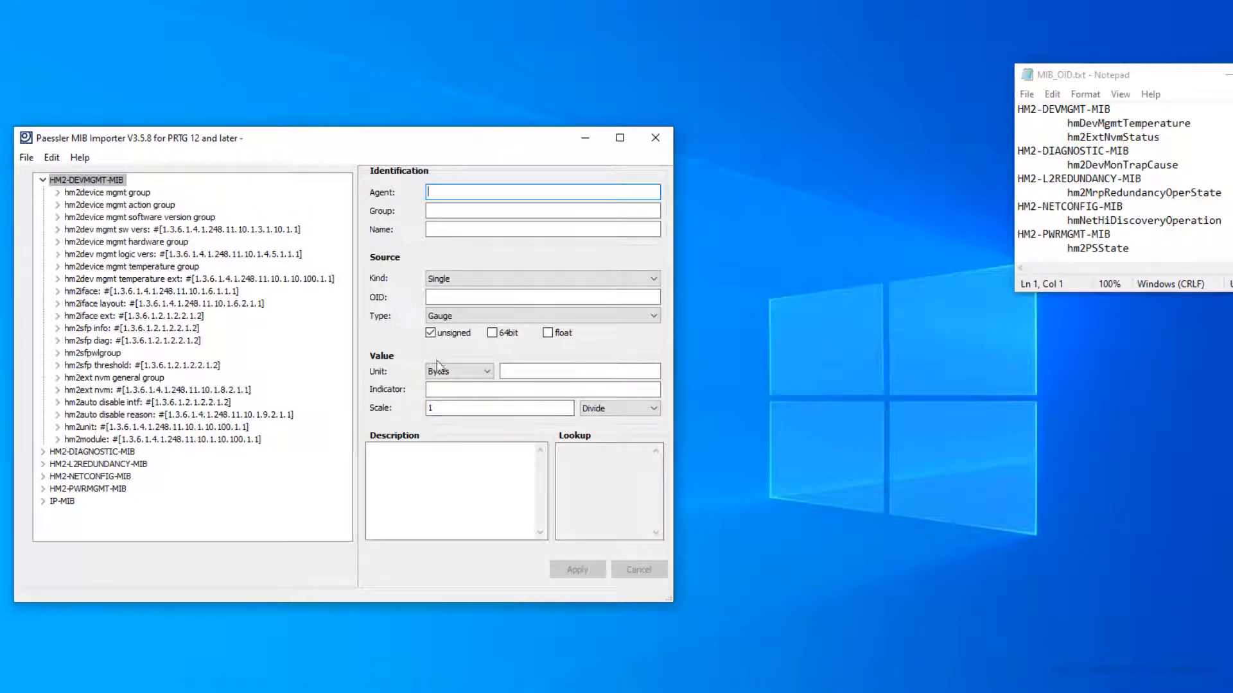
Step: Enable partial selection and expand the hm2device mgmt temperature group
left_click(26, 157)
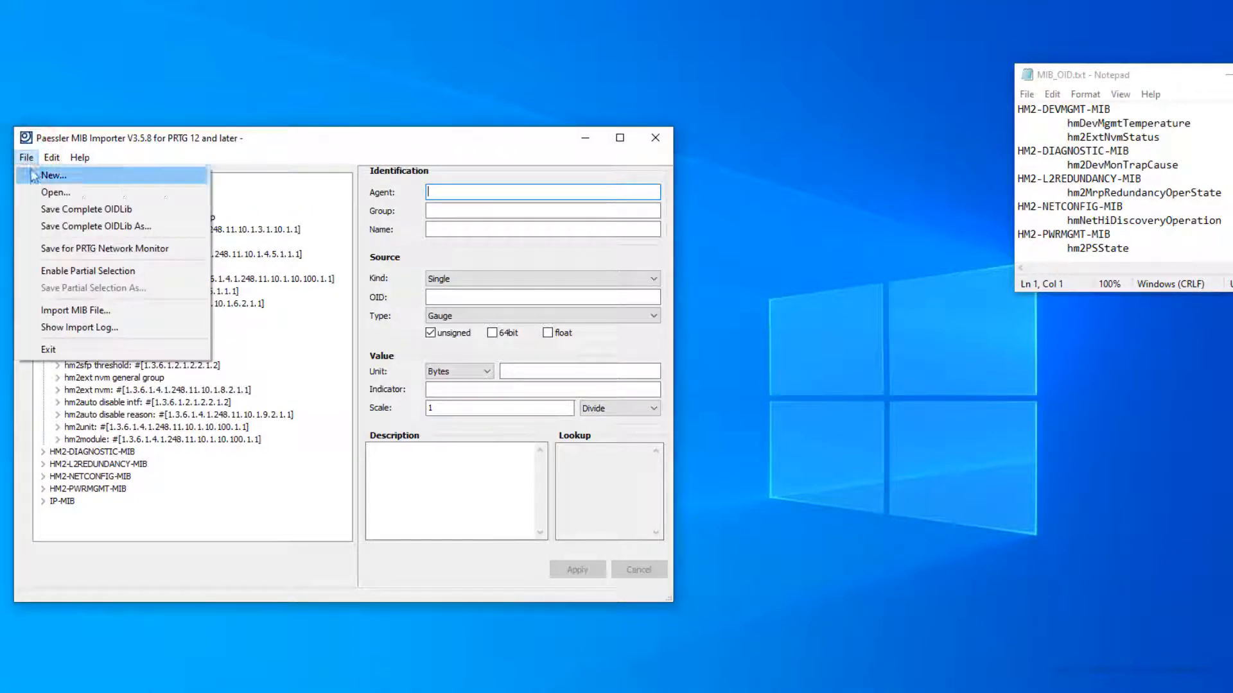
left_click(66, 272)
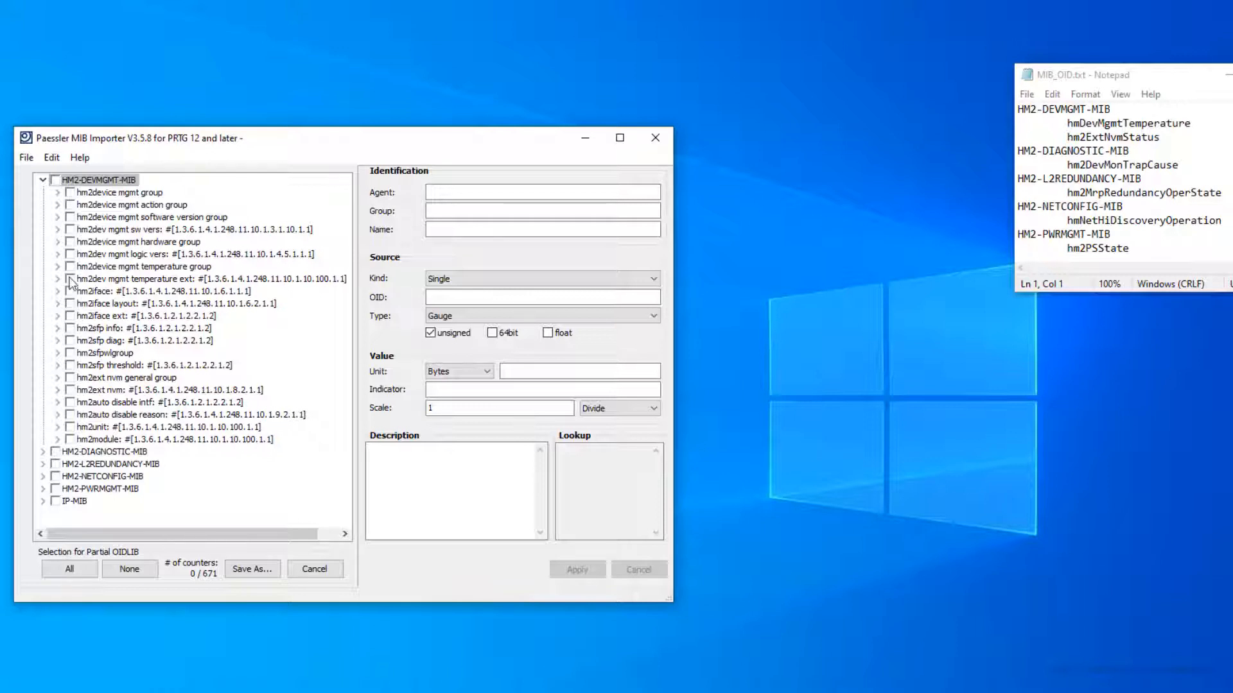
left_click(57, 267)
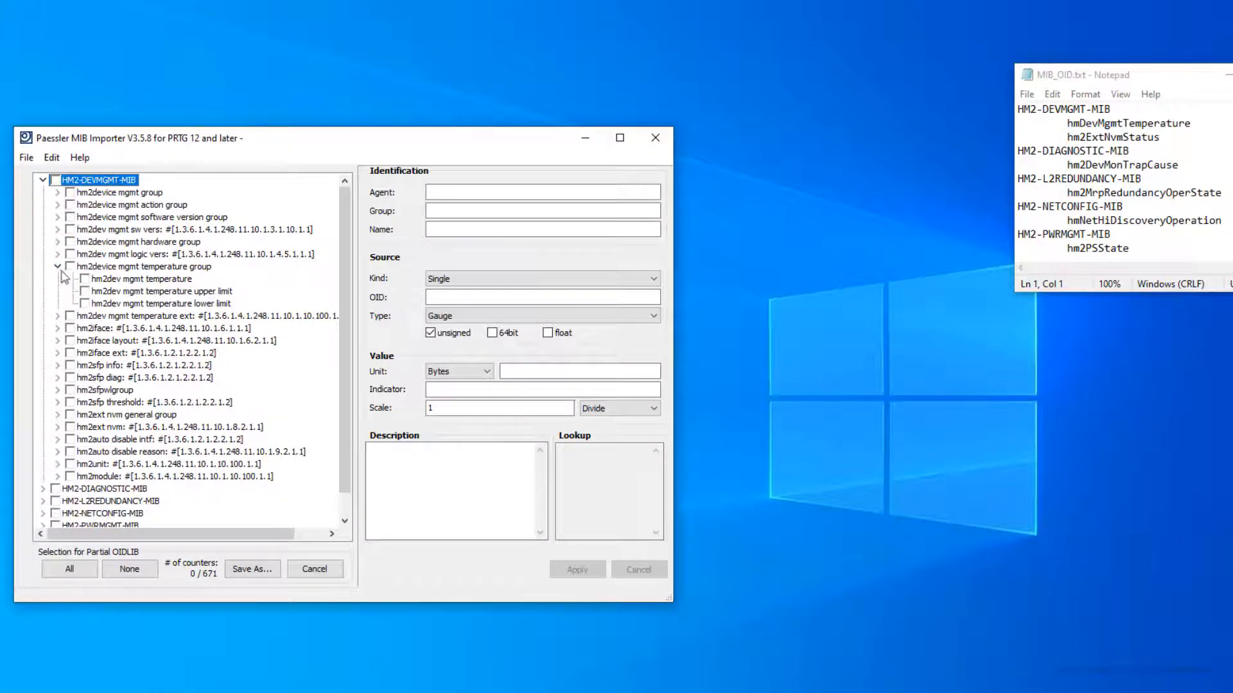
Step: Tick hm2dev mgmt temperature and hm2ext nvm status, then collapse HM2-DEVMGMT-MIB
left_click(85, 279)
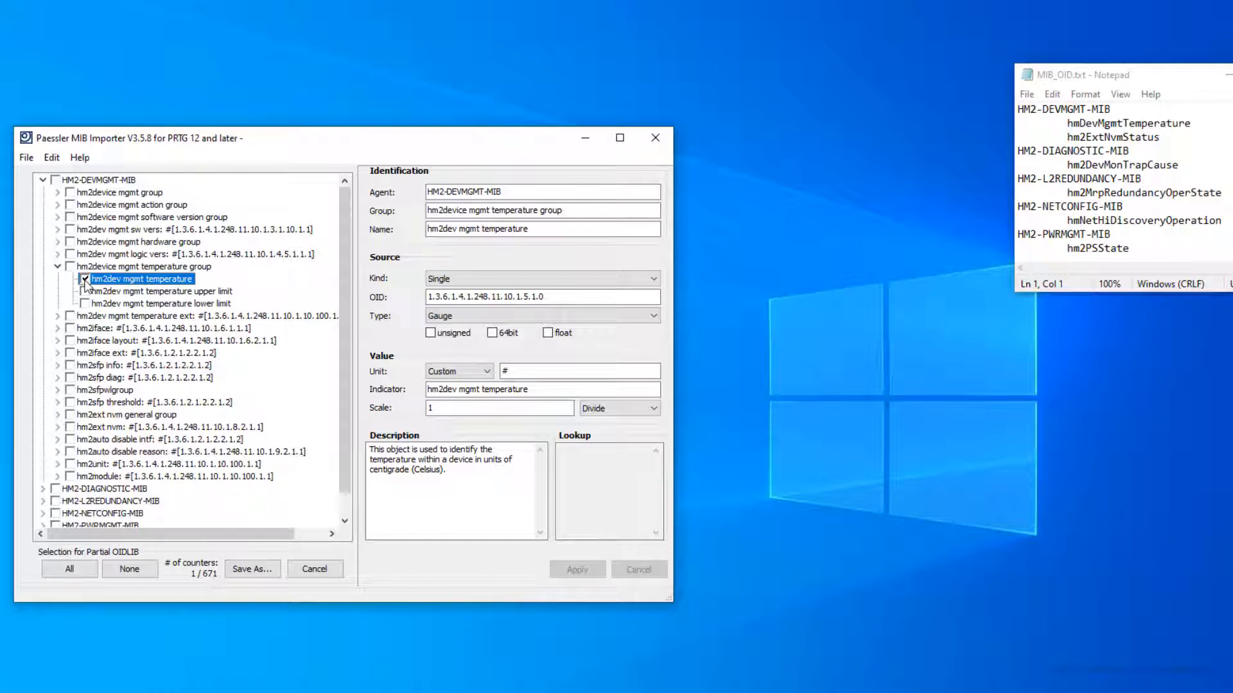
left_click(55, 429)
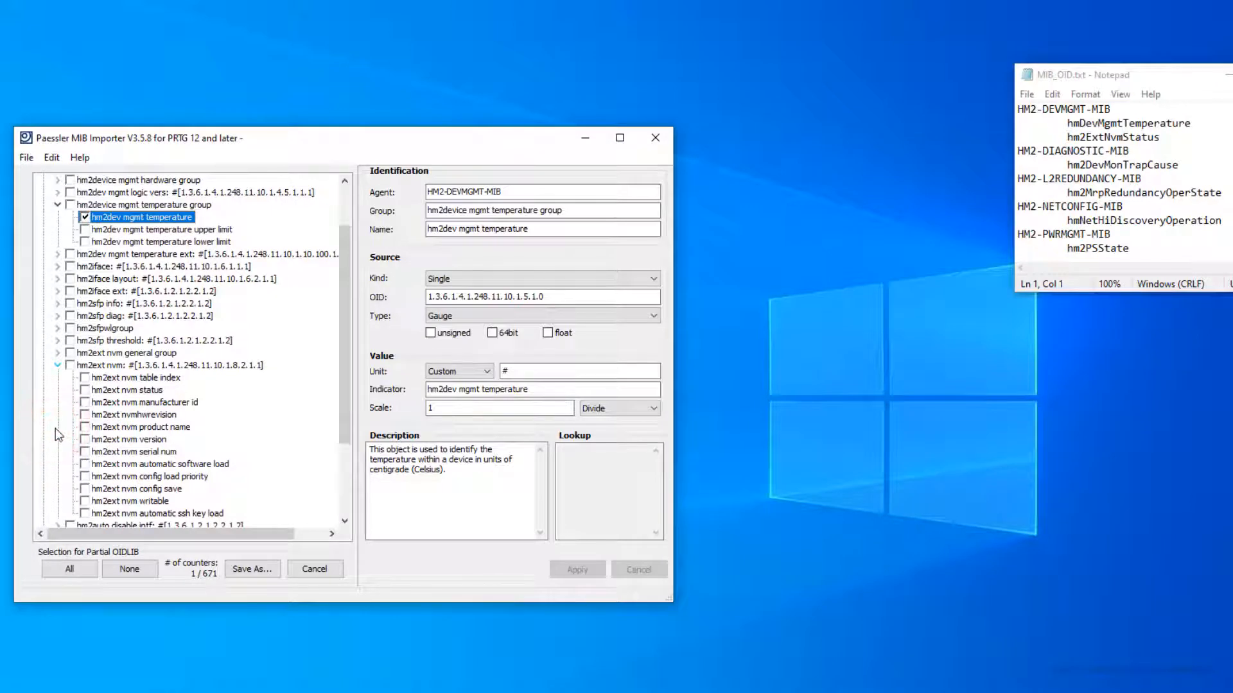
left_click(86, 390)
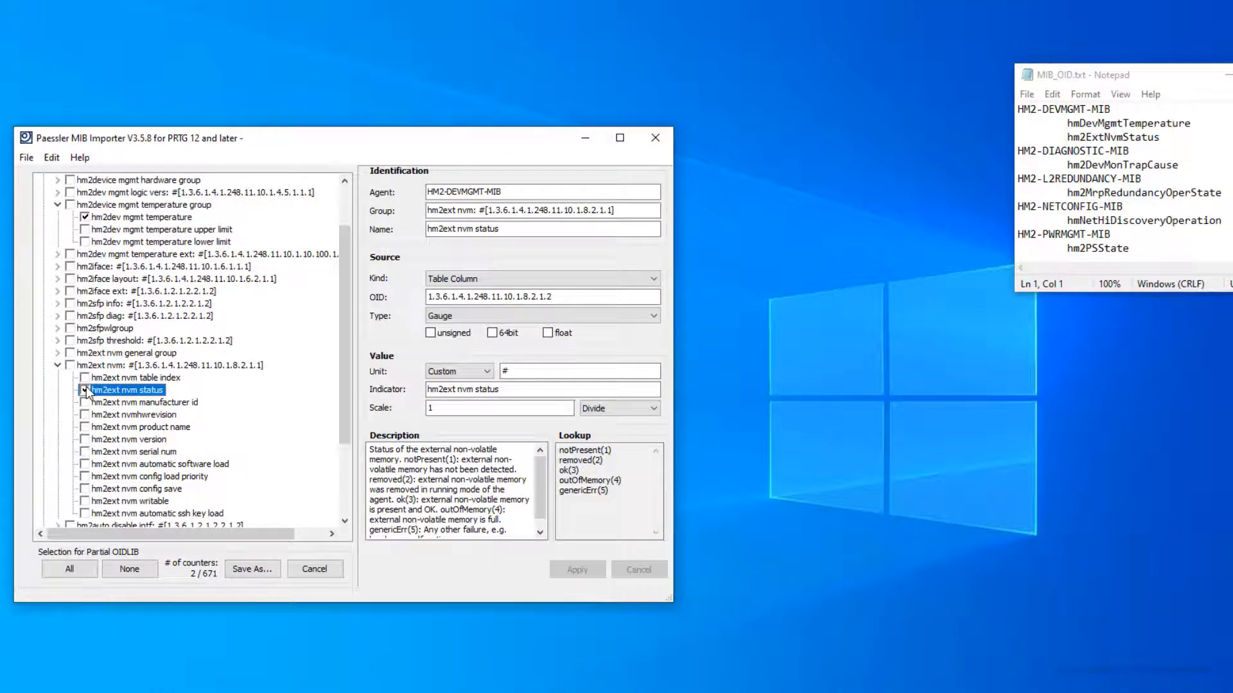
scroll(87, 392, "up", 2)
left_click(42, 181)
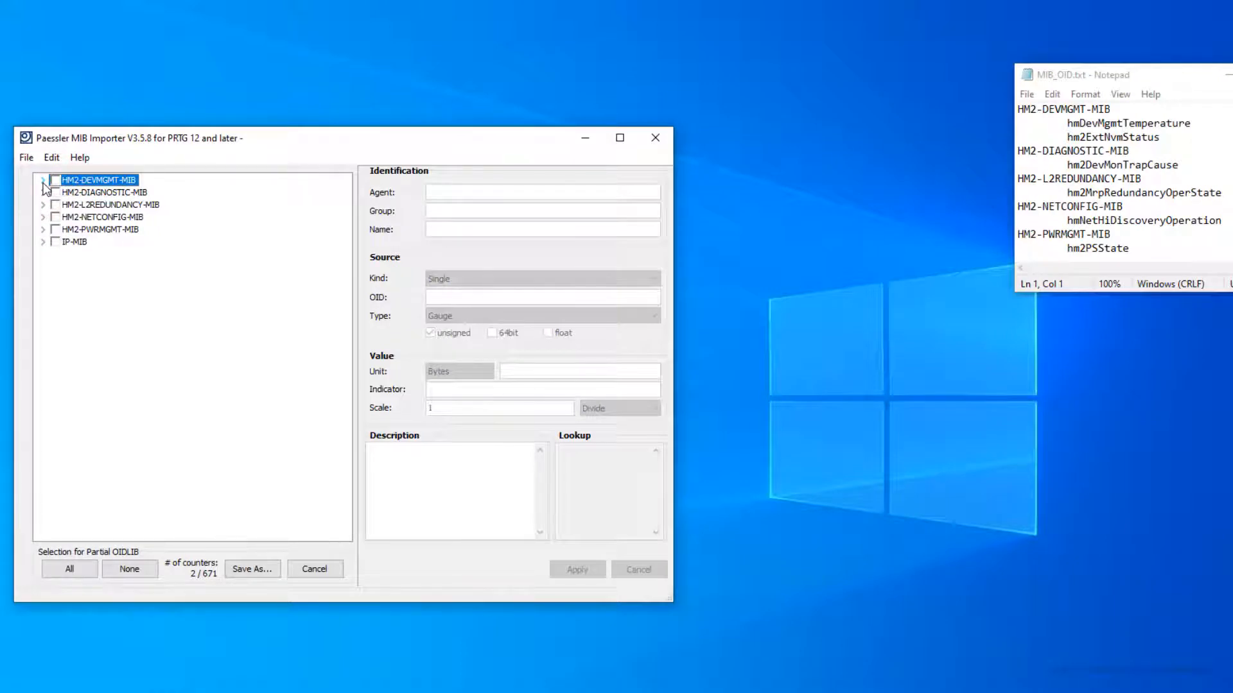
Step: Tick hm2dev mon trap cause (HM2-DIAGNOSTIC-MIB) and hm2mrp redundancy oper state (HM2-L2REDUNDANCY-MIB)
left_click(43, 193)
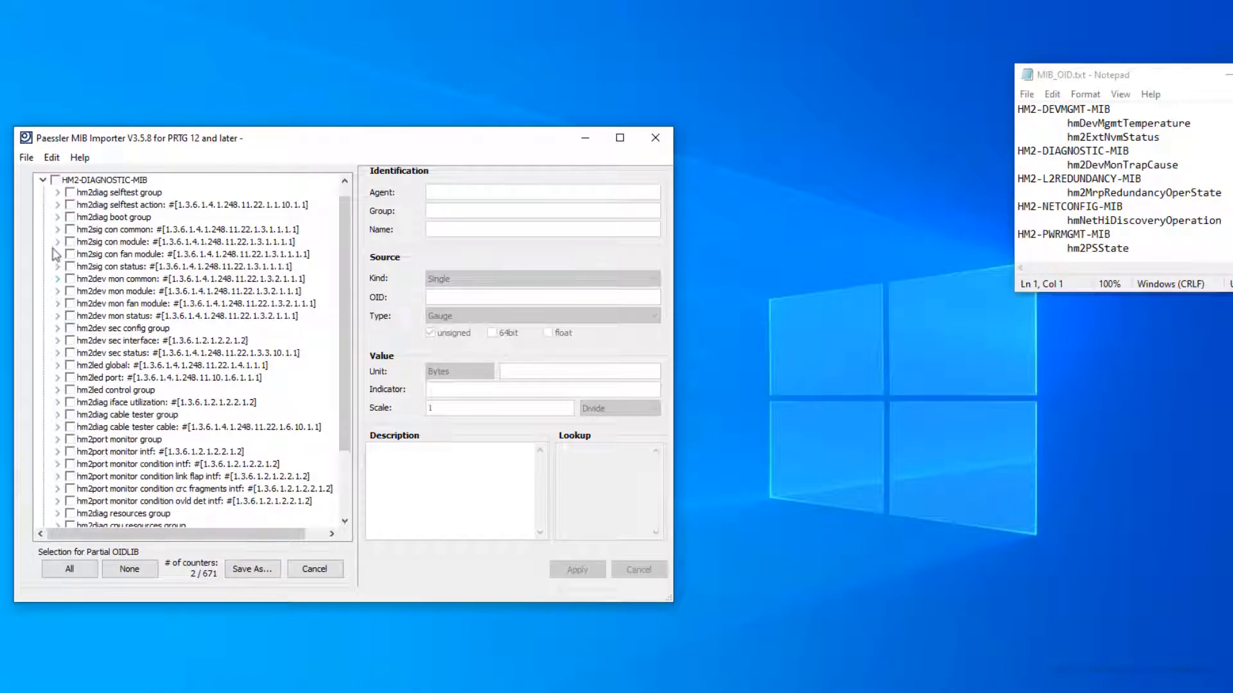
left_click(57, 279)
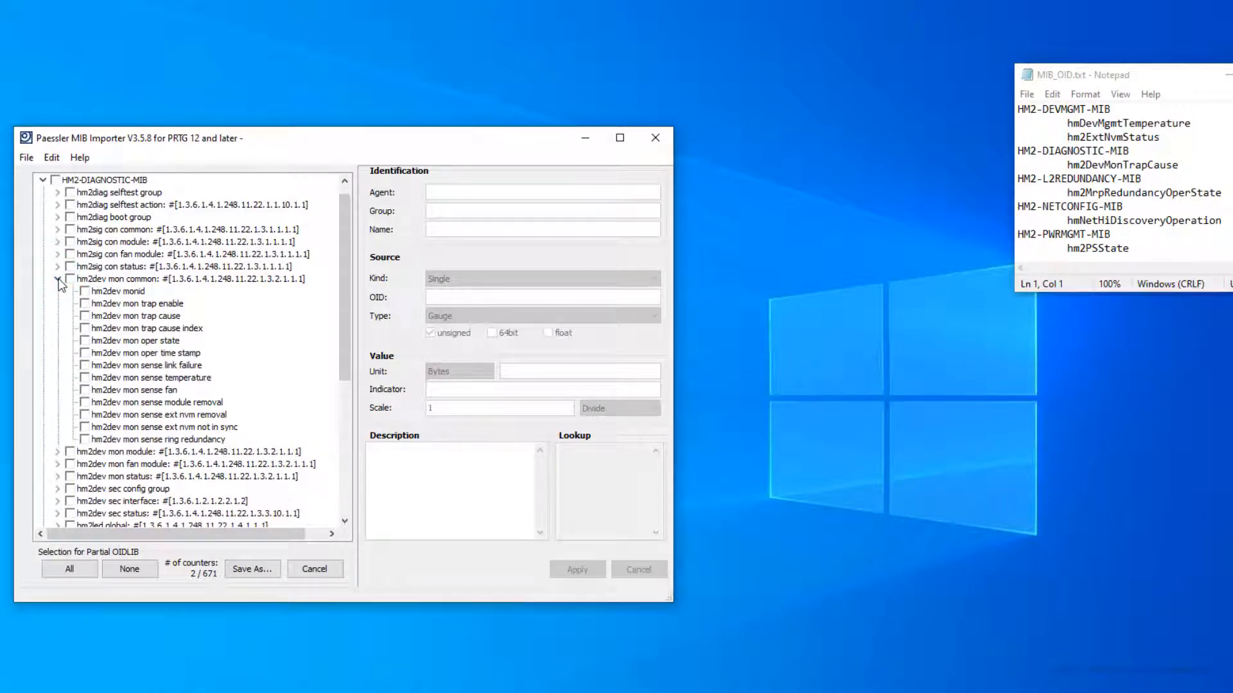
left_click(84, 317)
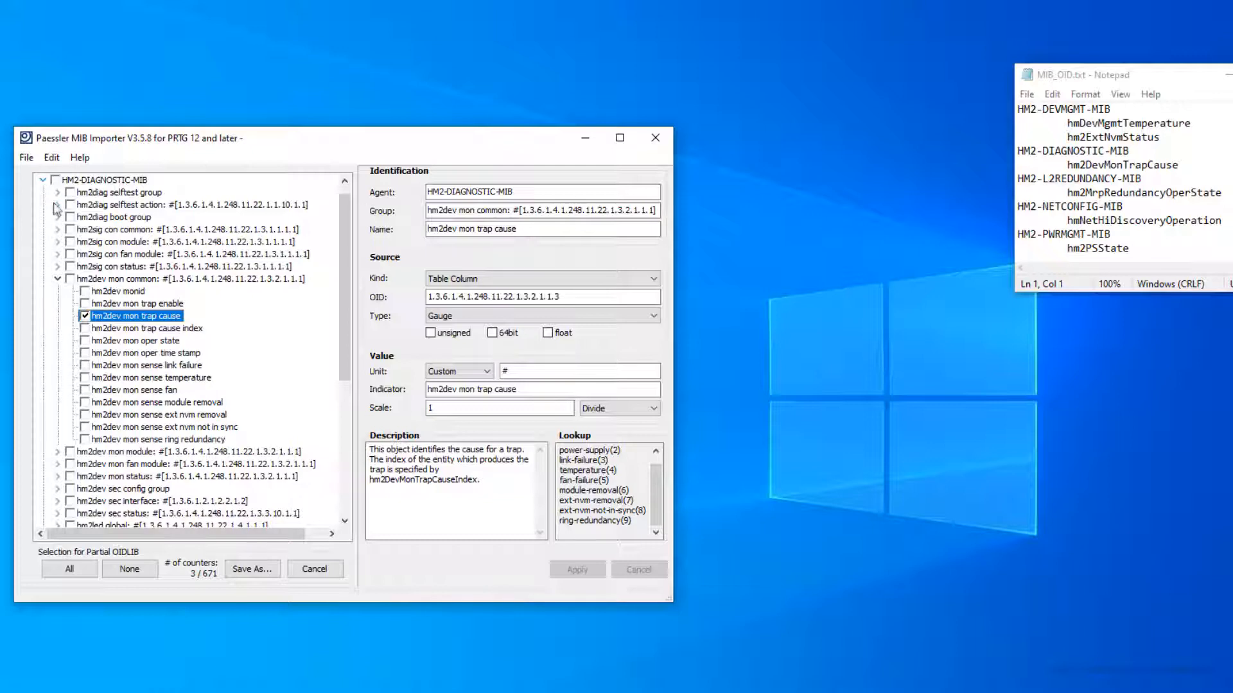
left_click(43, 180)
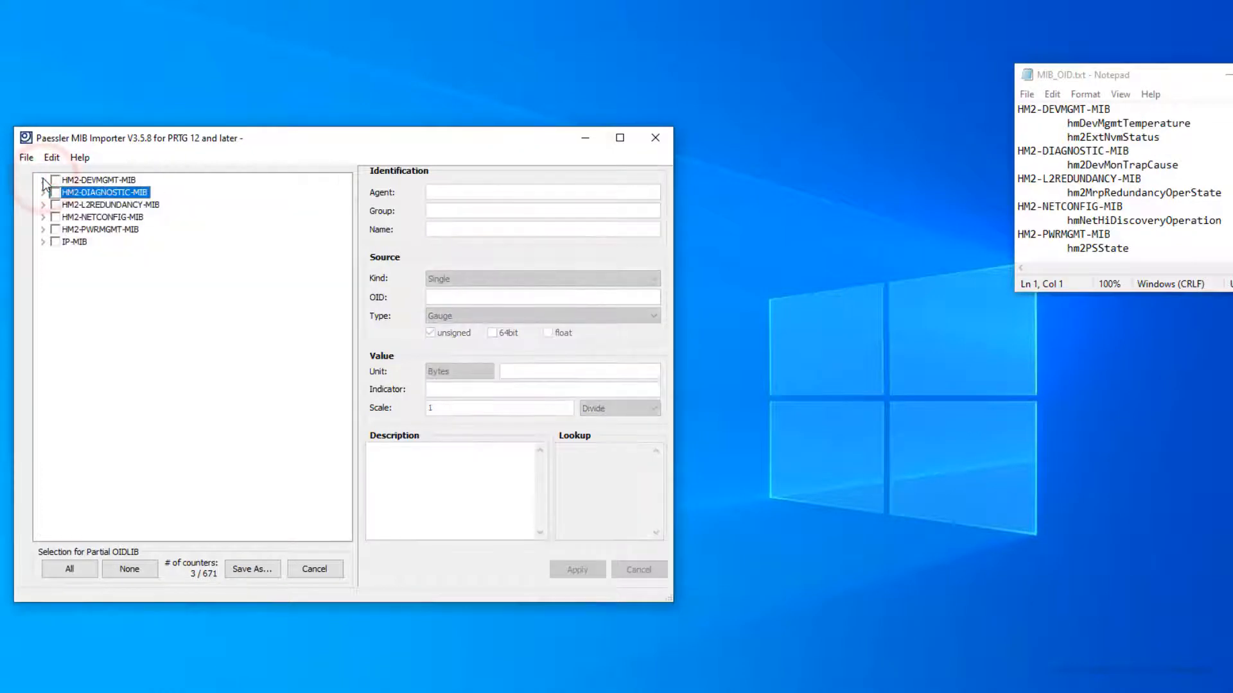
left_click(43, 205)
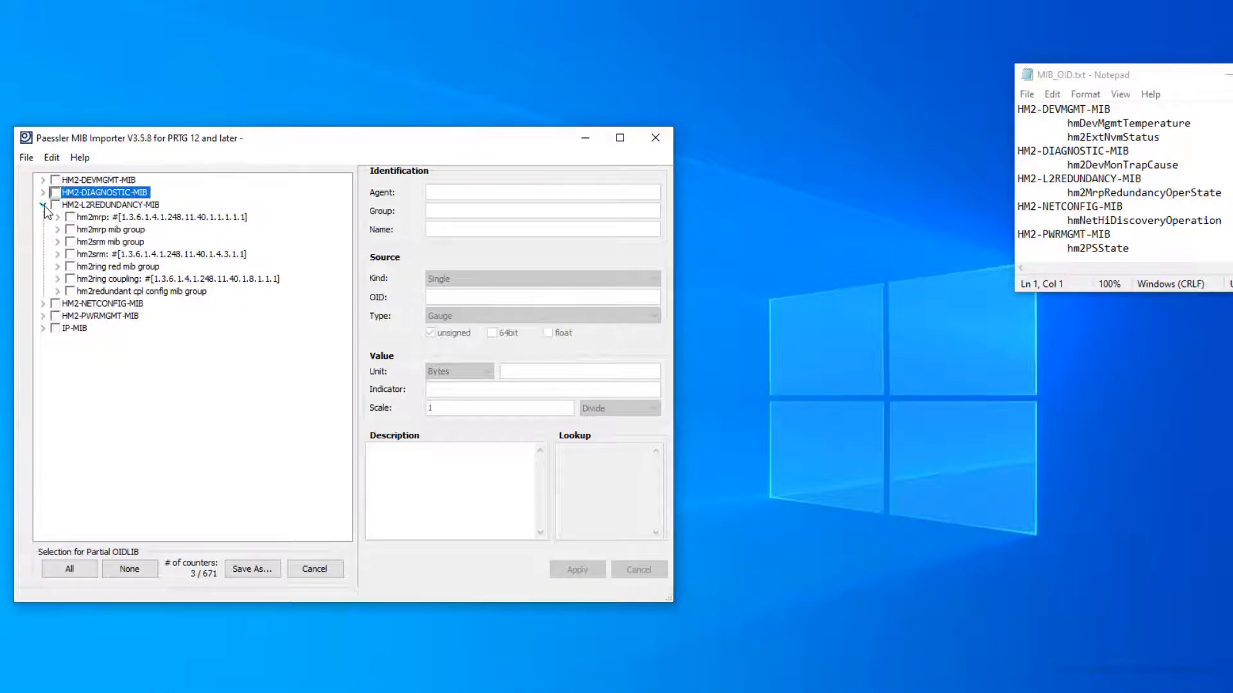
left_click(58, 218)
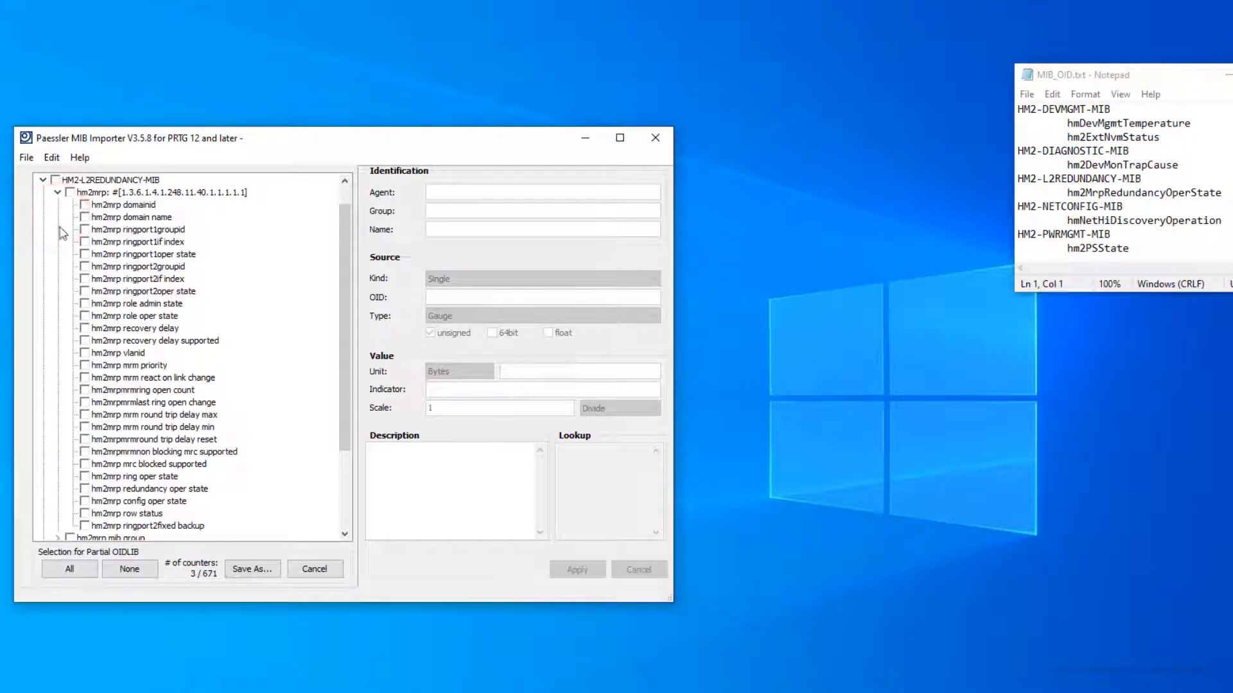
left_click(84, 489)
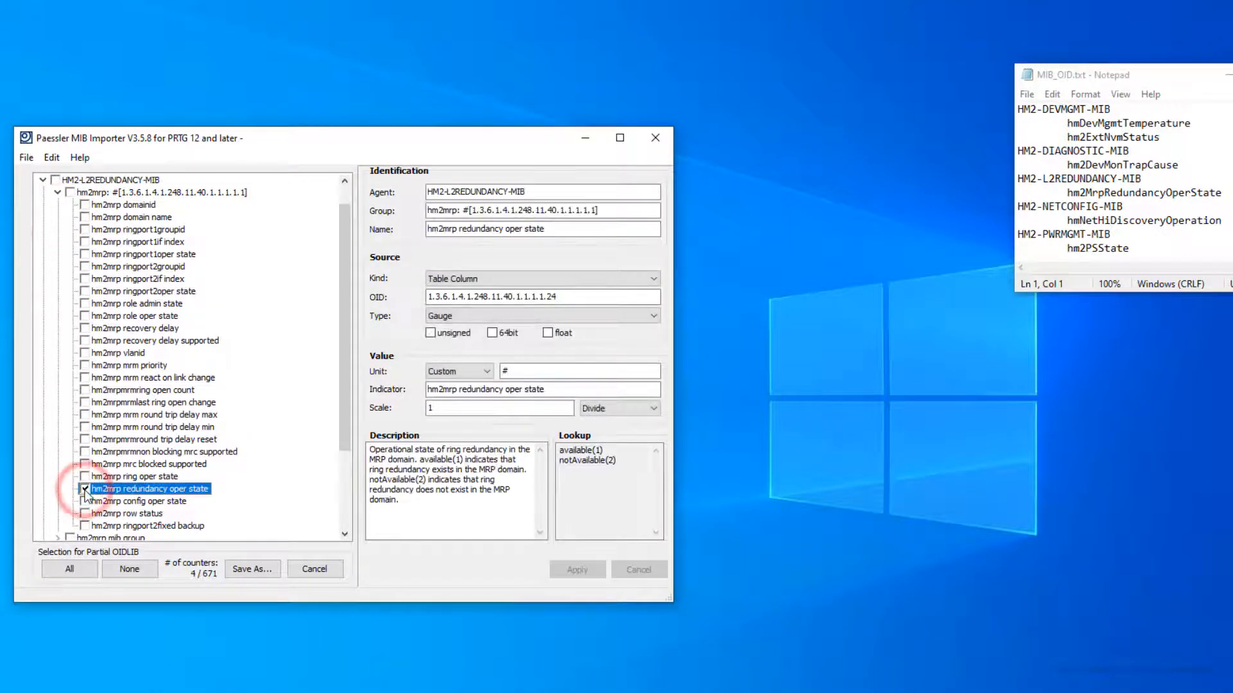
left_click(43, 180)
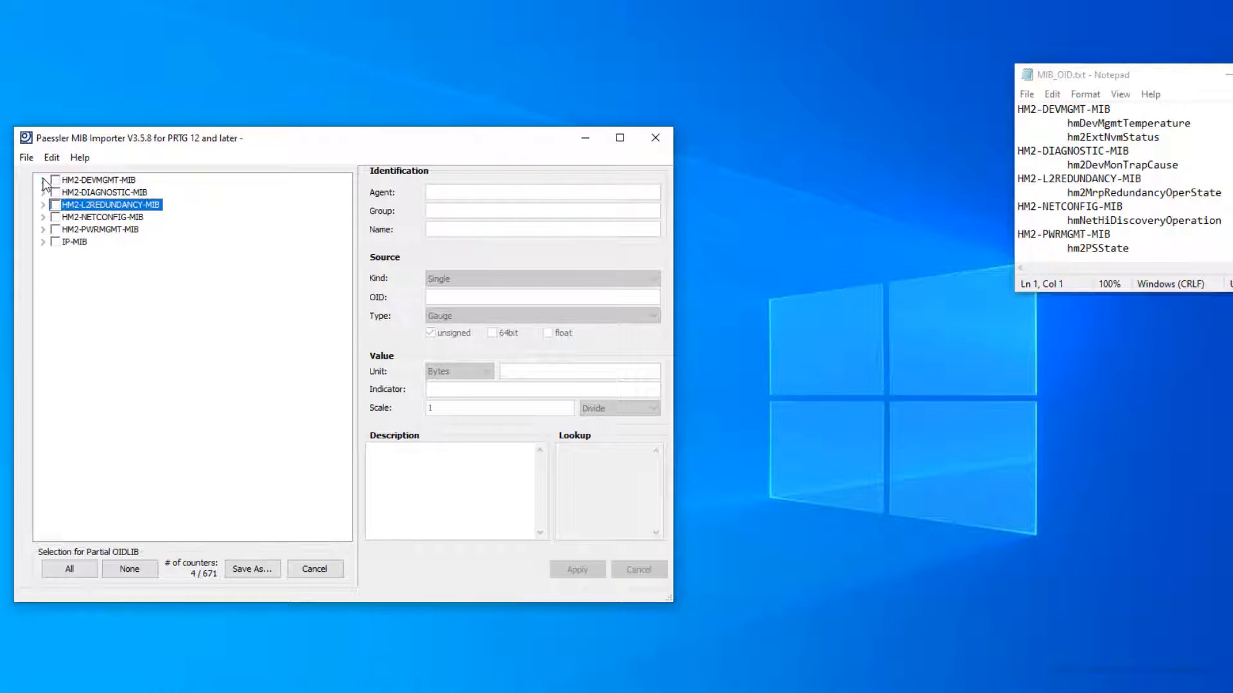
Step: Tick hm2net hi discovery operation (HM2-NETCONFIG-MIB) and hm2psstate (HM2-PWRMGMT-MIB)
left_click(43, 217)
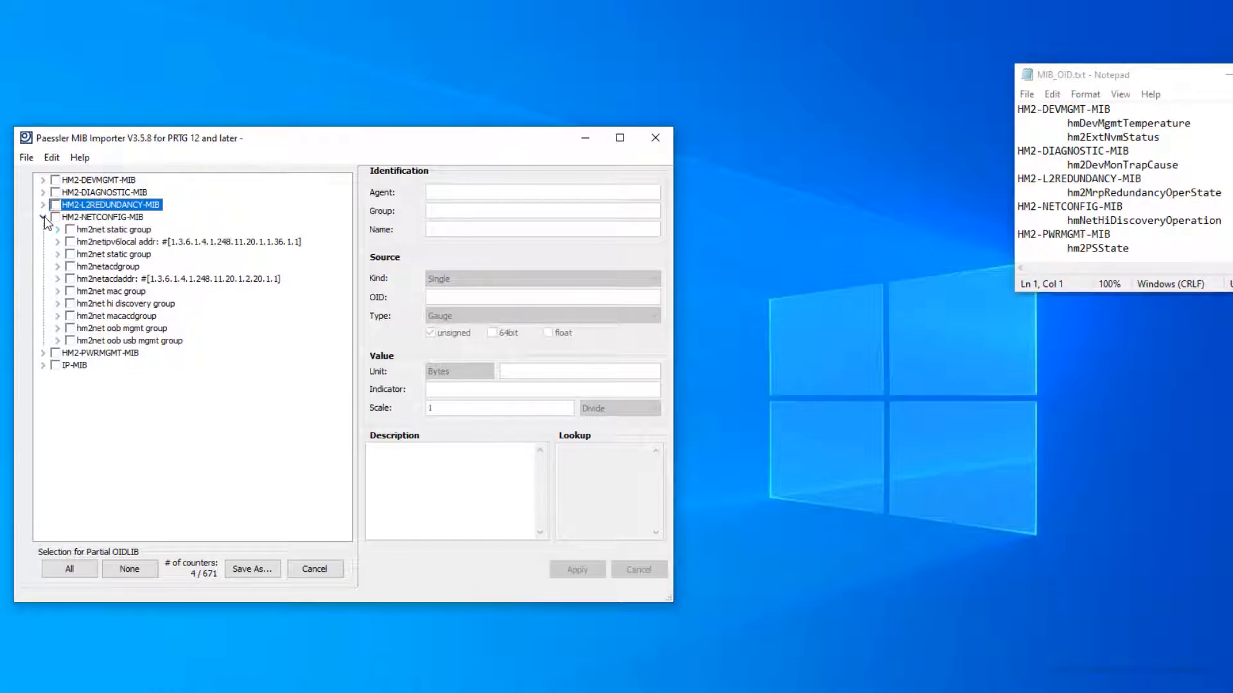
left_click(58, 304)
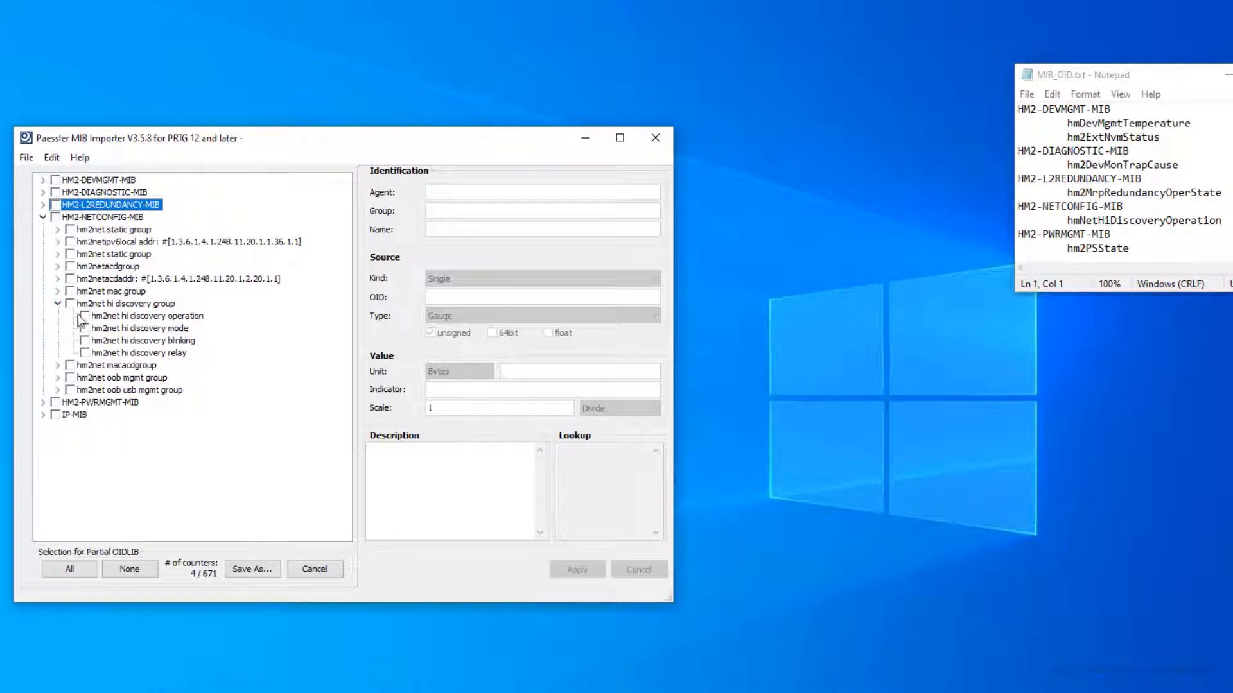
left_click(85, 316)
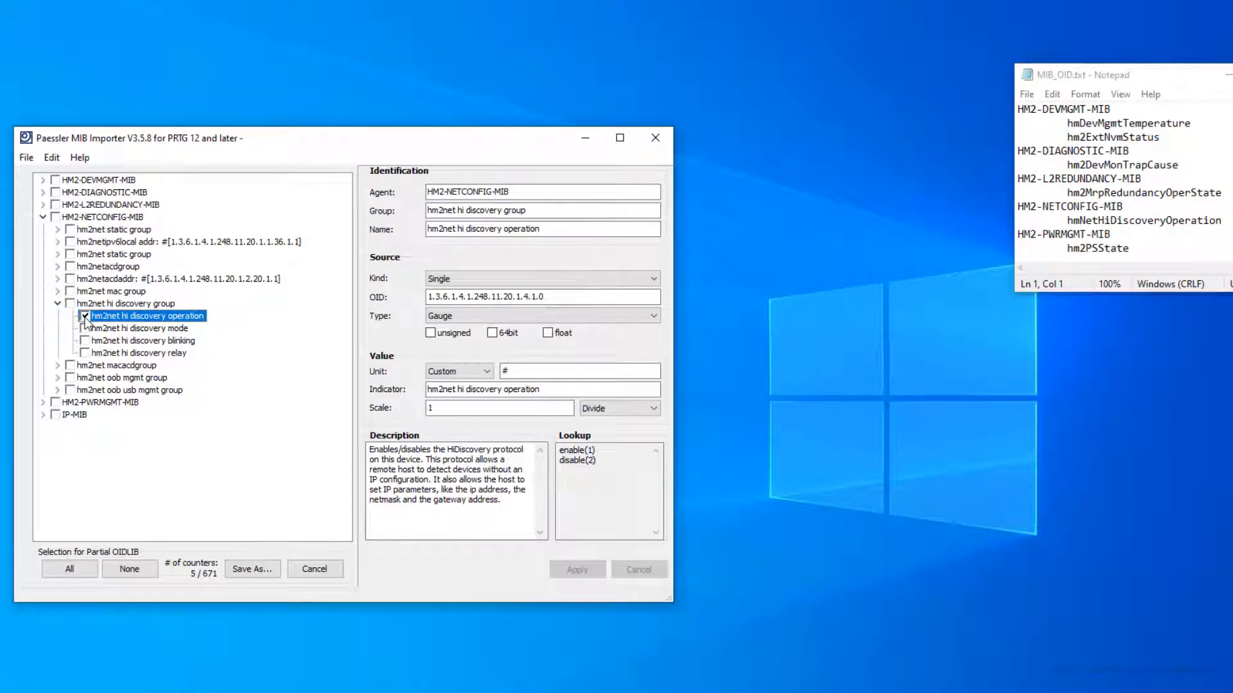
left_click(43, 218)
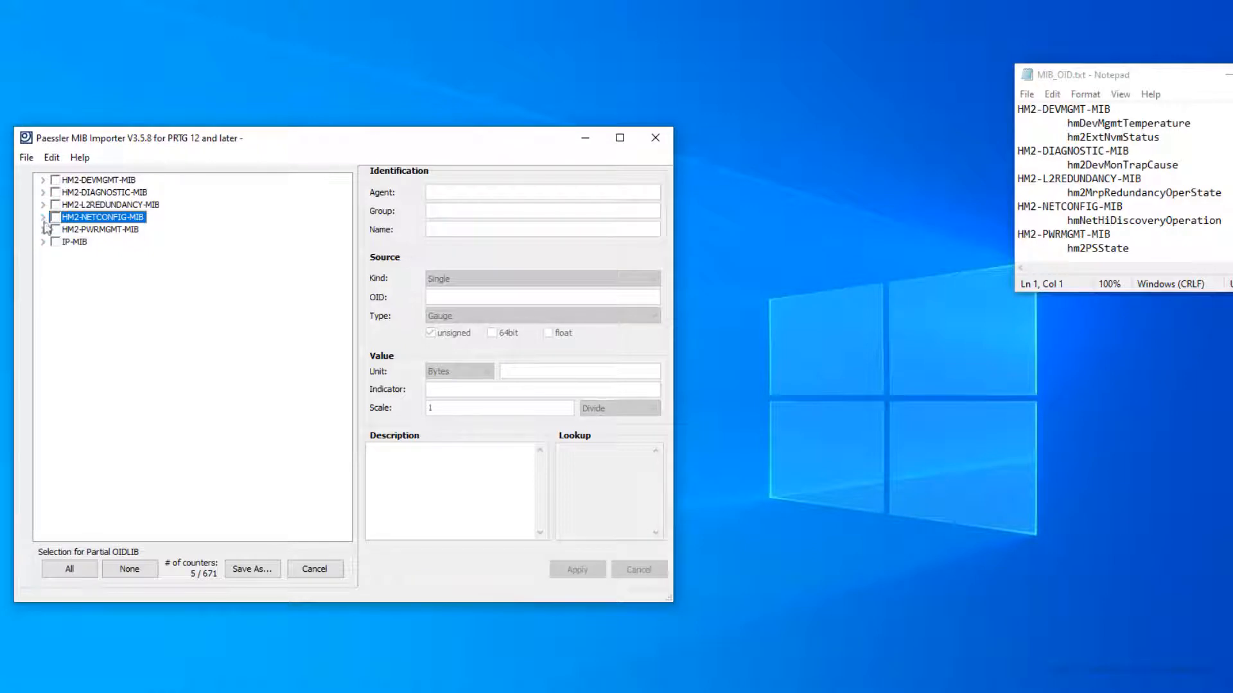
left_click(43, 230)
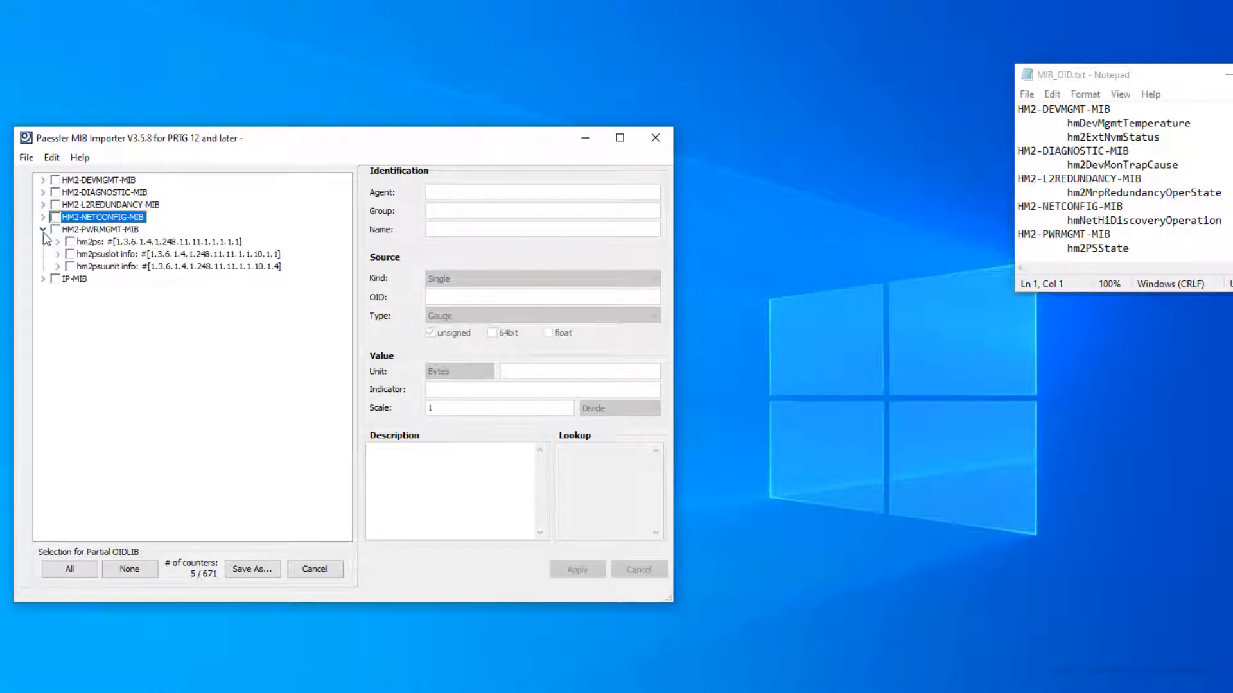
left_click(57, 242)
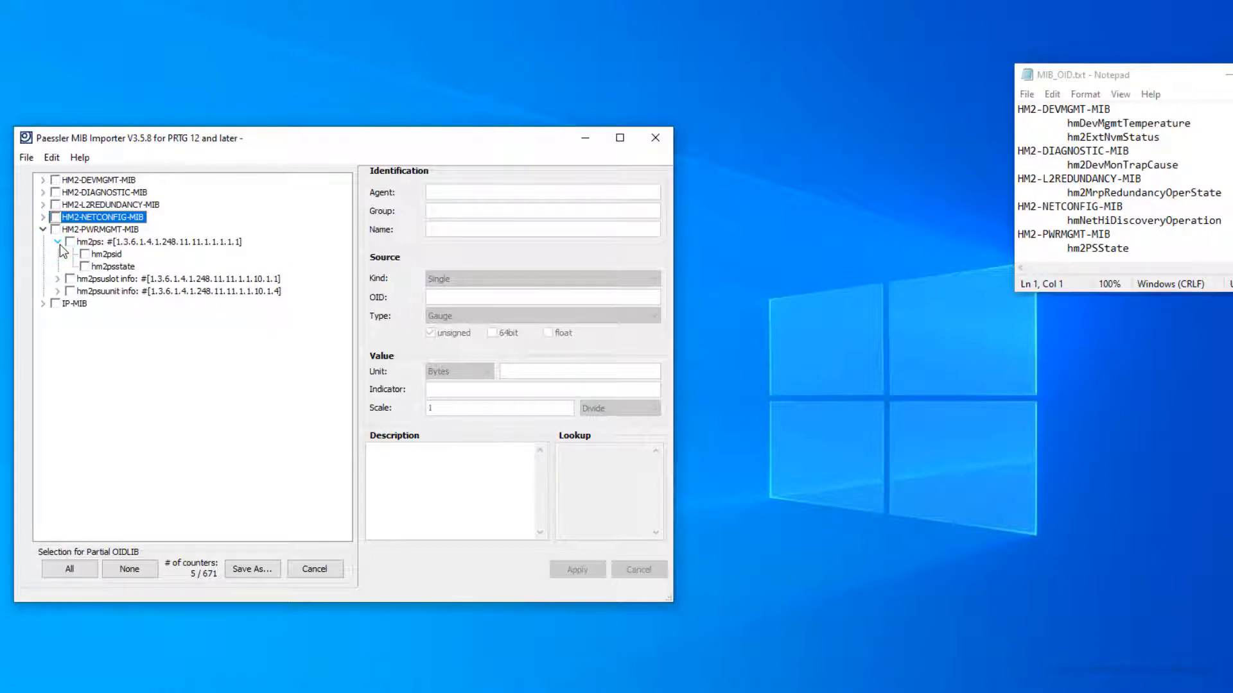
left_click(84, 267)
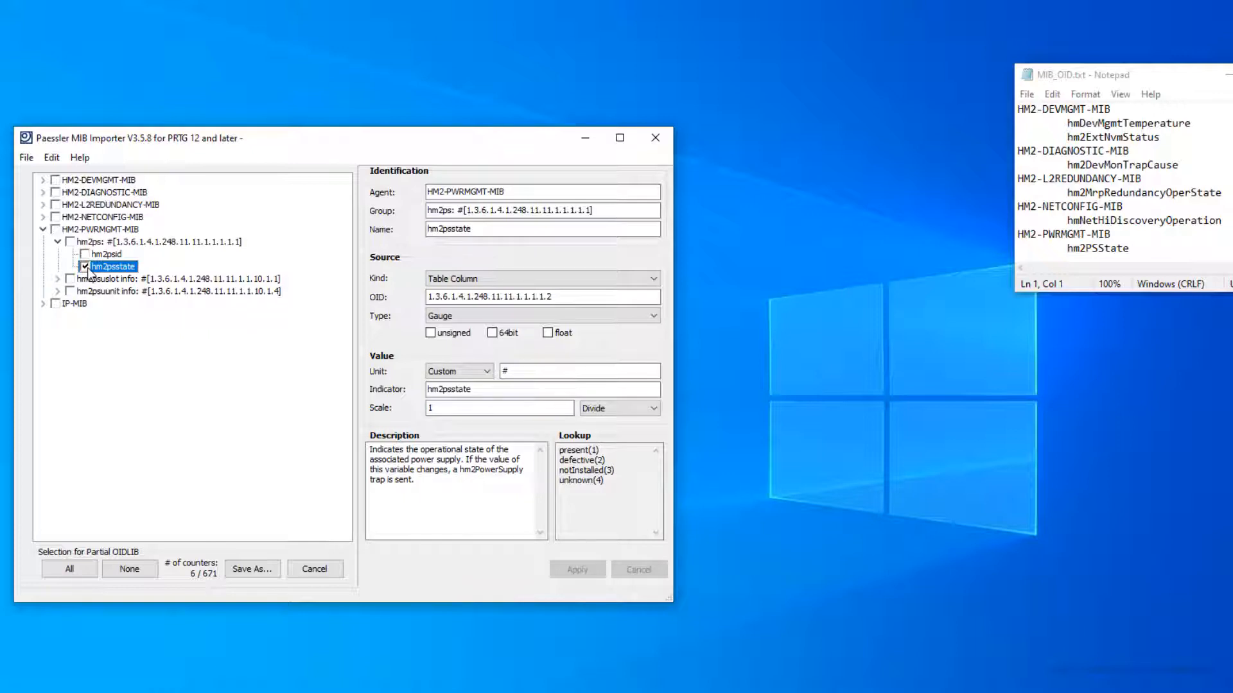
Step: Save the partial selection as HiOS.oidlib in Documents\PRTG\Temp
left_click(26, 158)
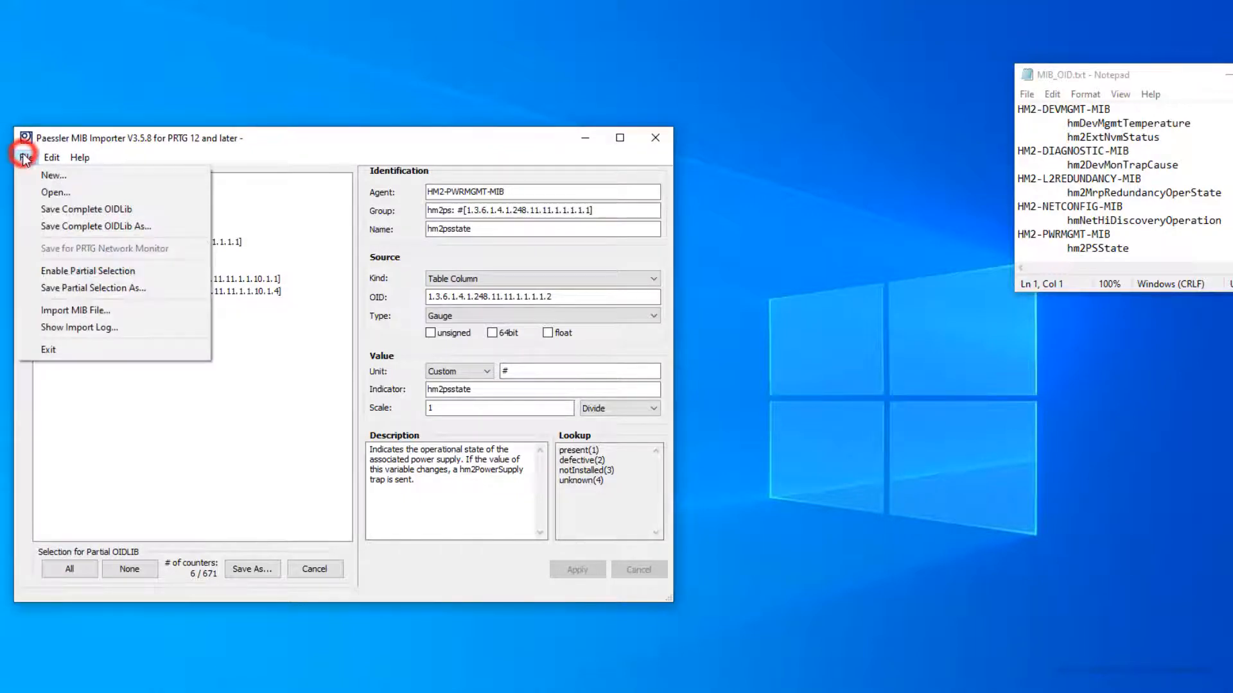
left_click(67, 287)
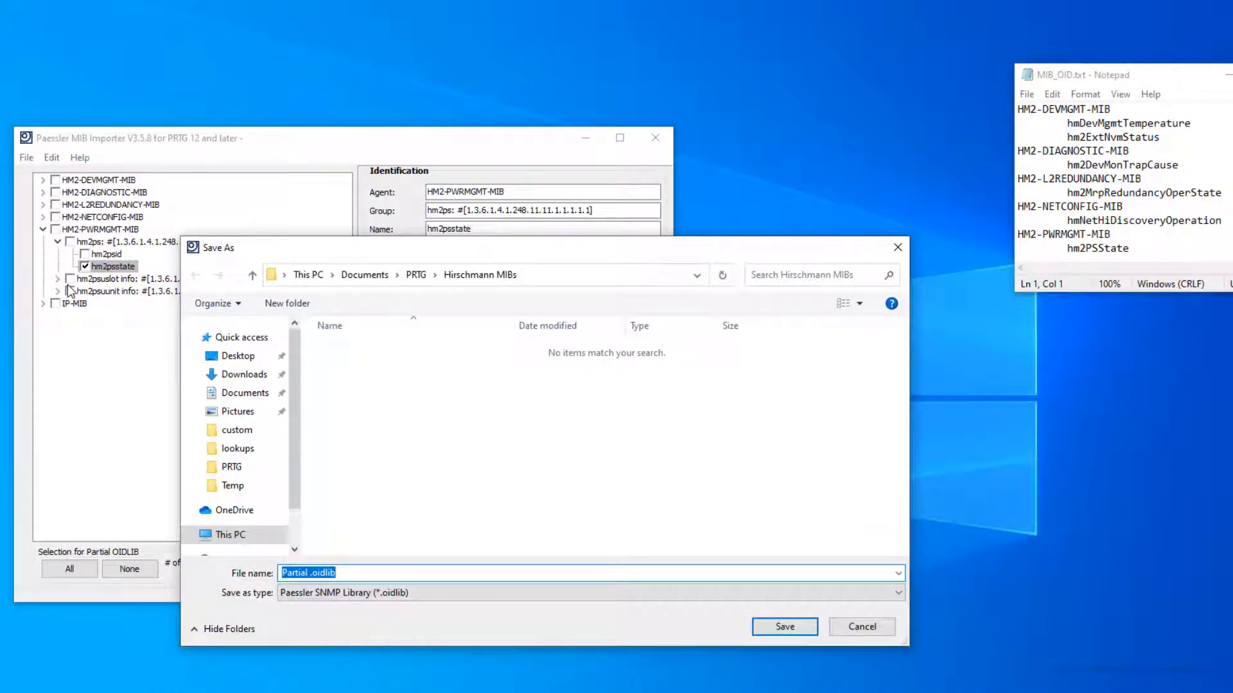
left_click(413, 278)
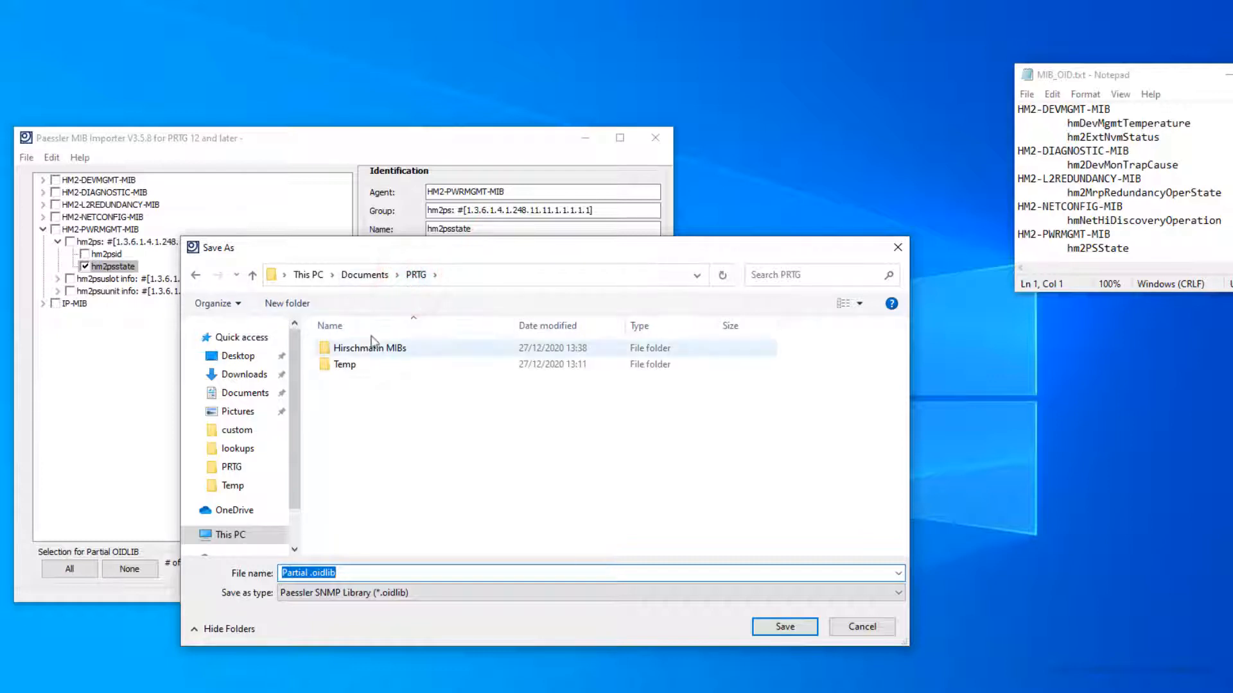
double_click(353, 366)
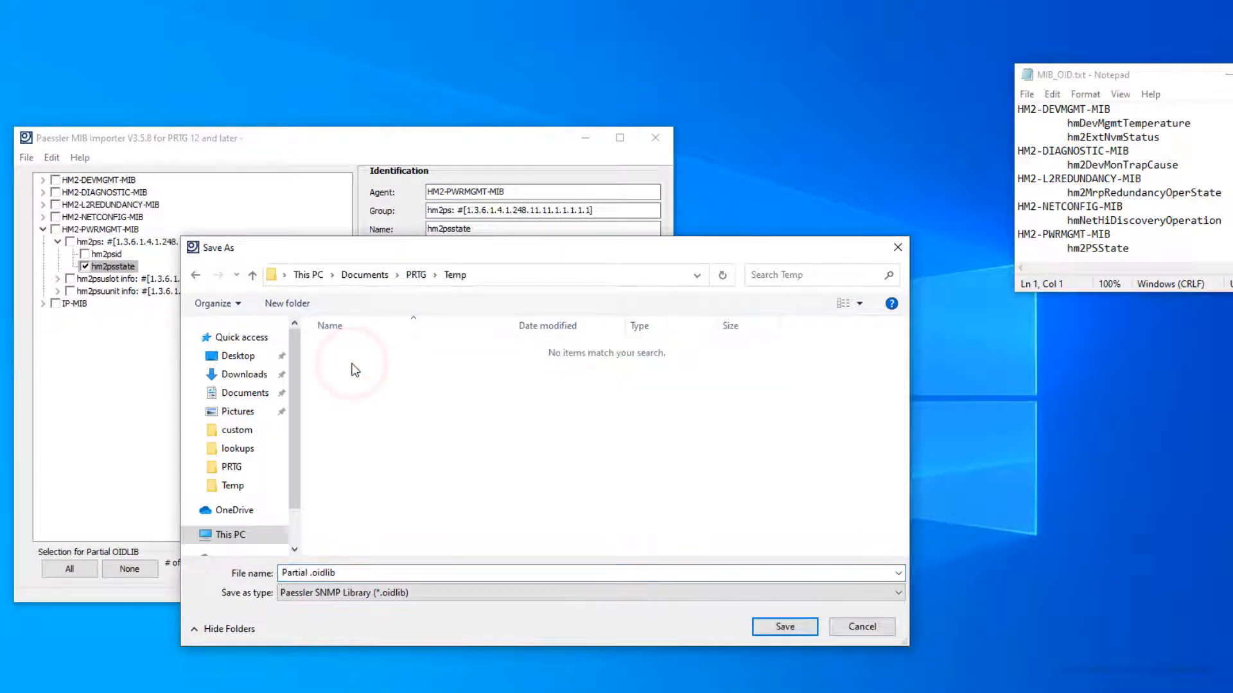
left_click(285, 573)
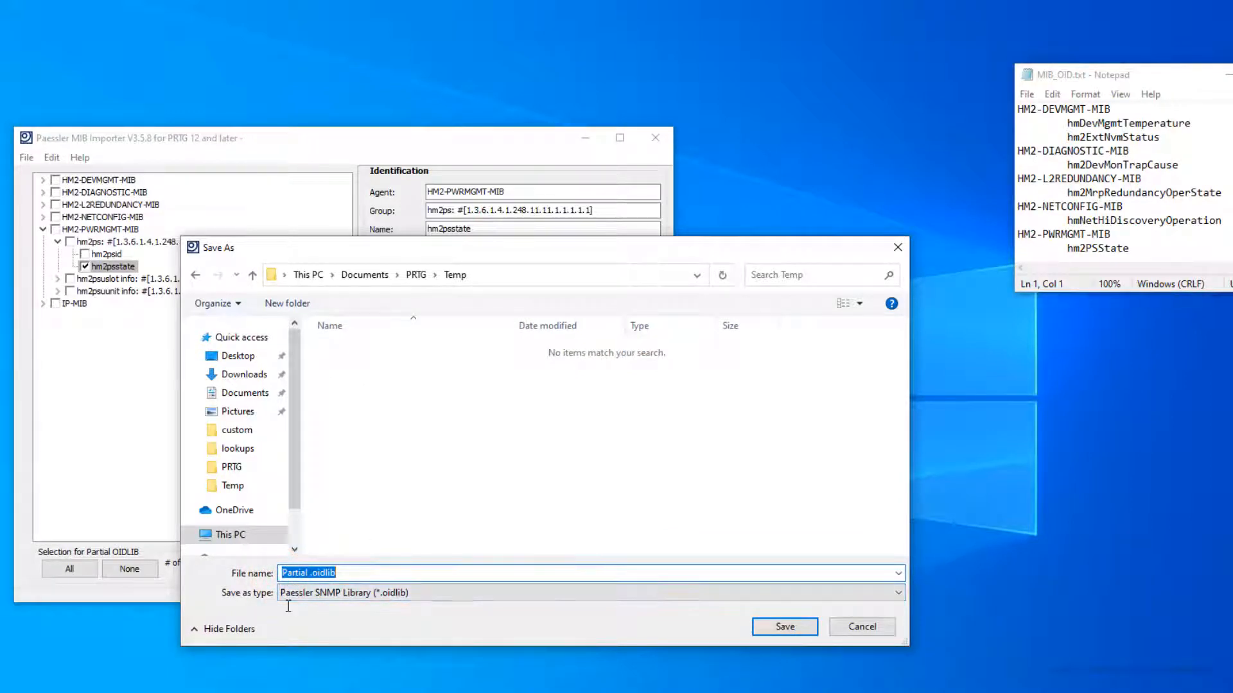
type("HiOS")
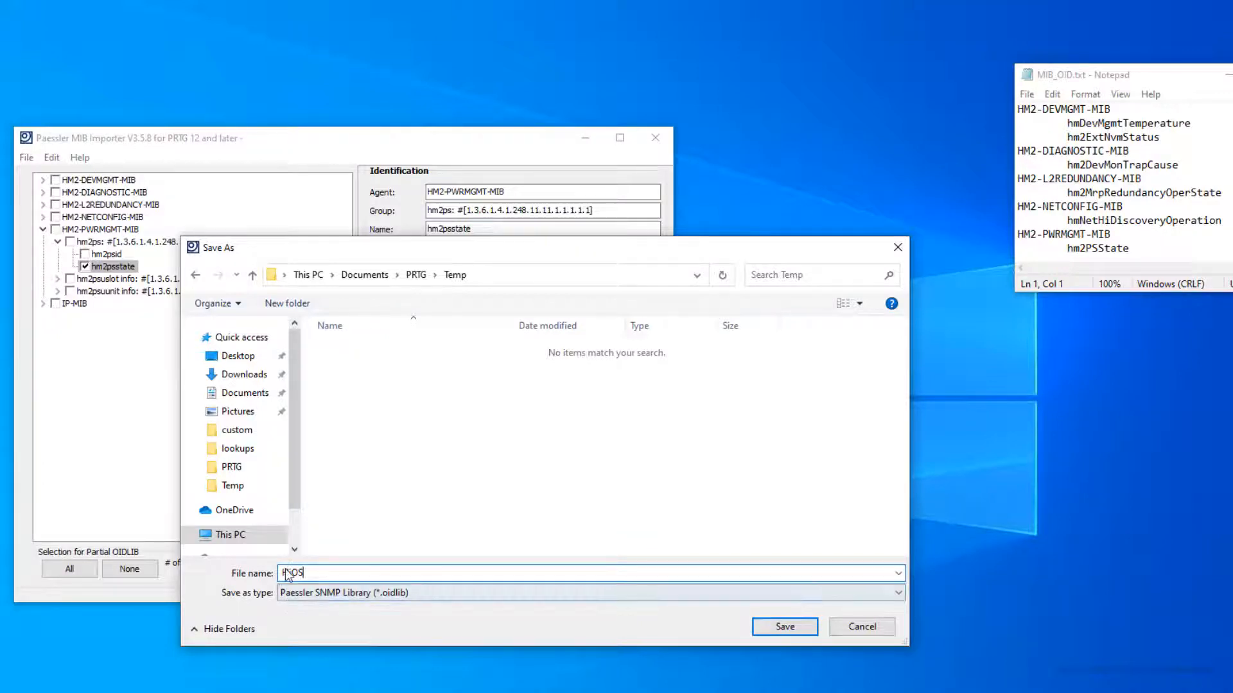
left_click(783, 626)
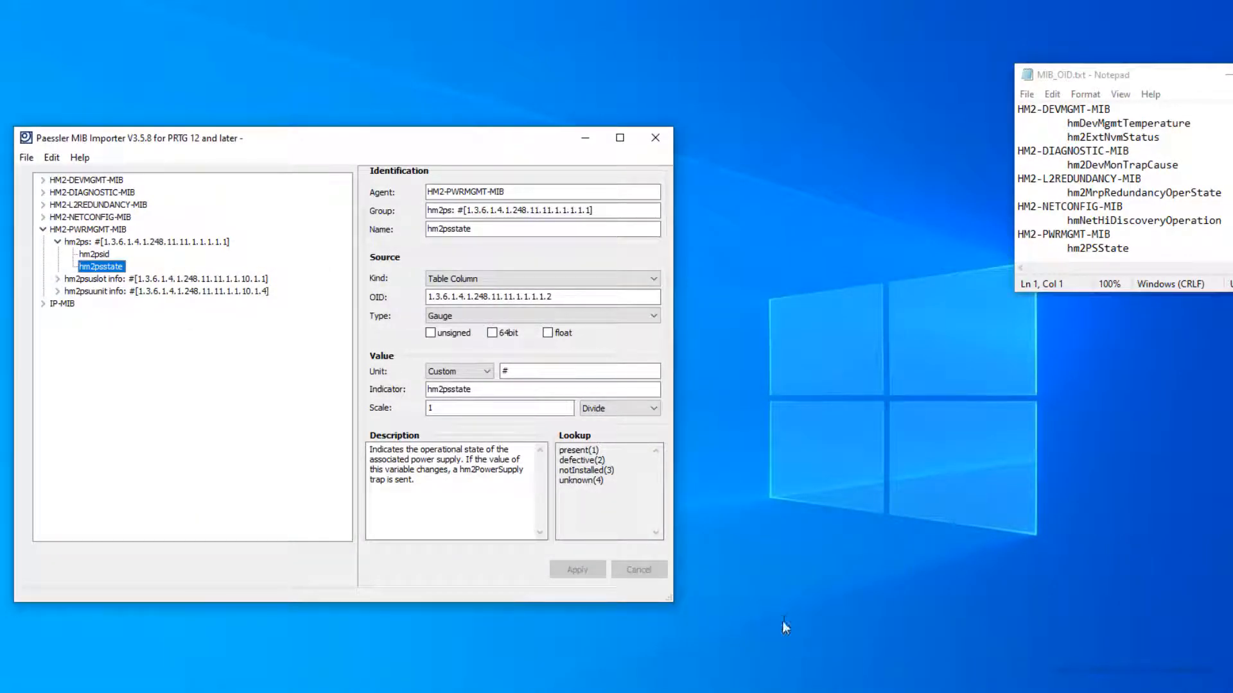
Step: Open HiOS.oidlib from the Temp folder, discarding unsaved changes
left_click(27, 162)
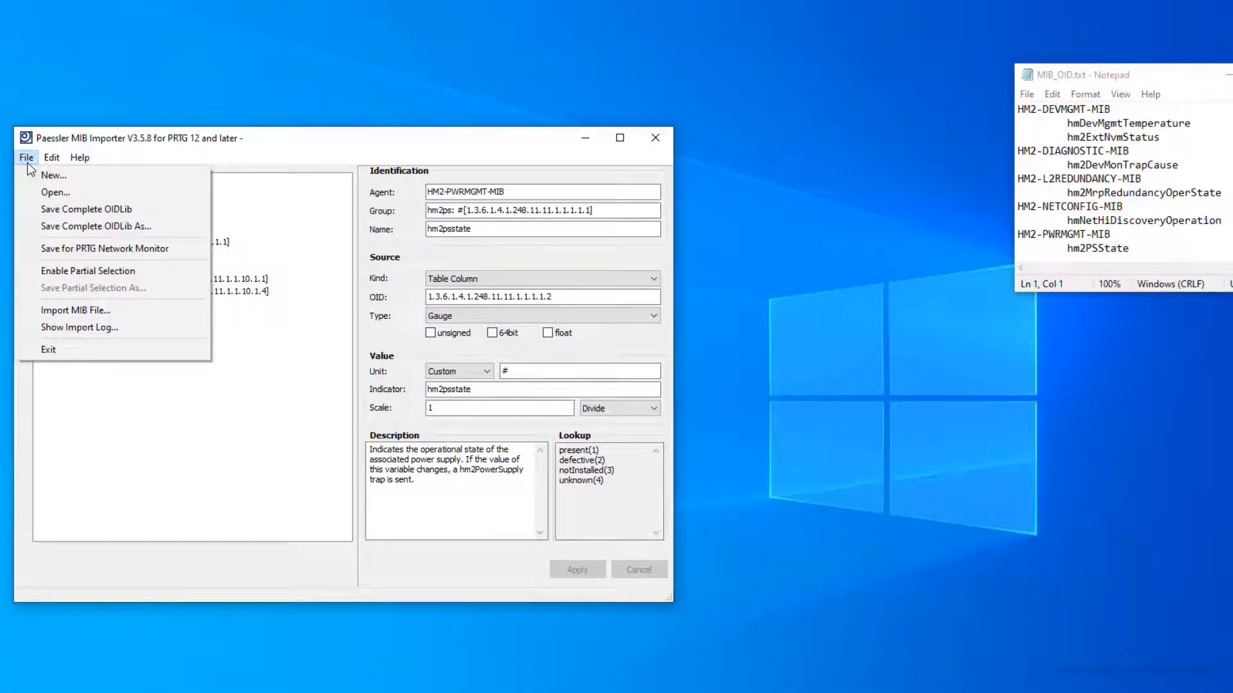
left_click(41, 190)
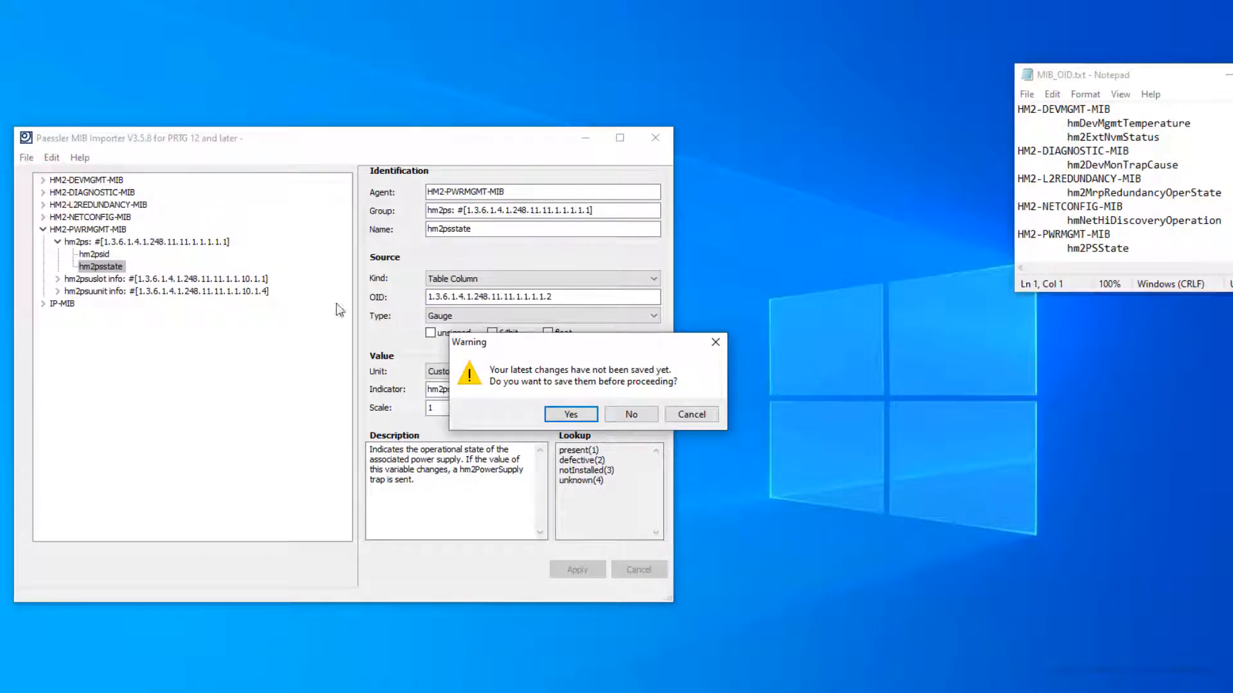
left_click(631, 415)
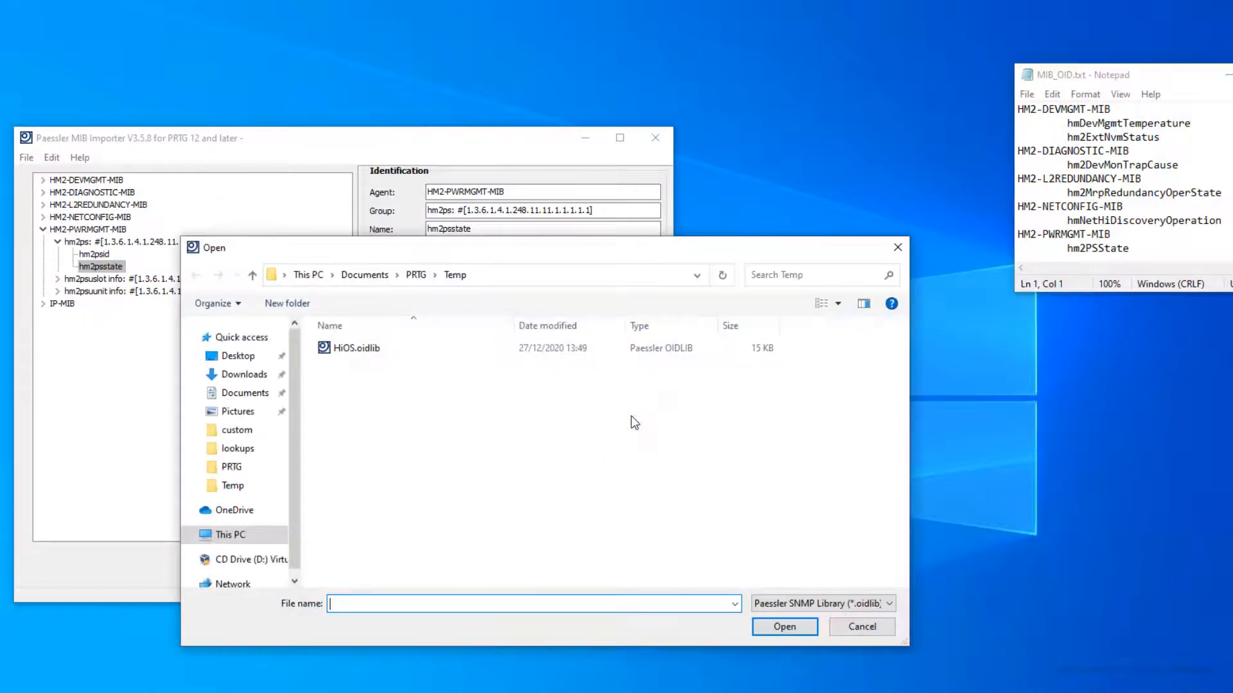
double_click(338, 346)
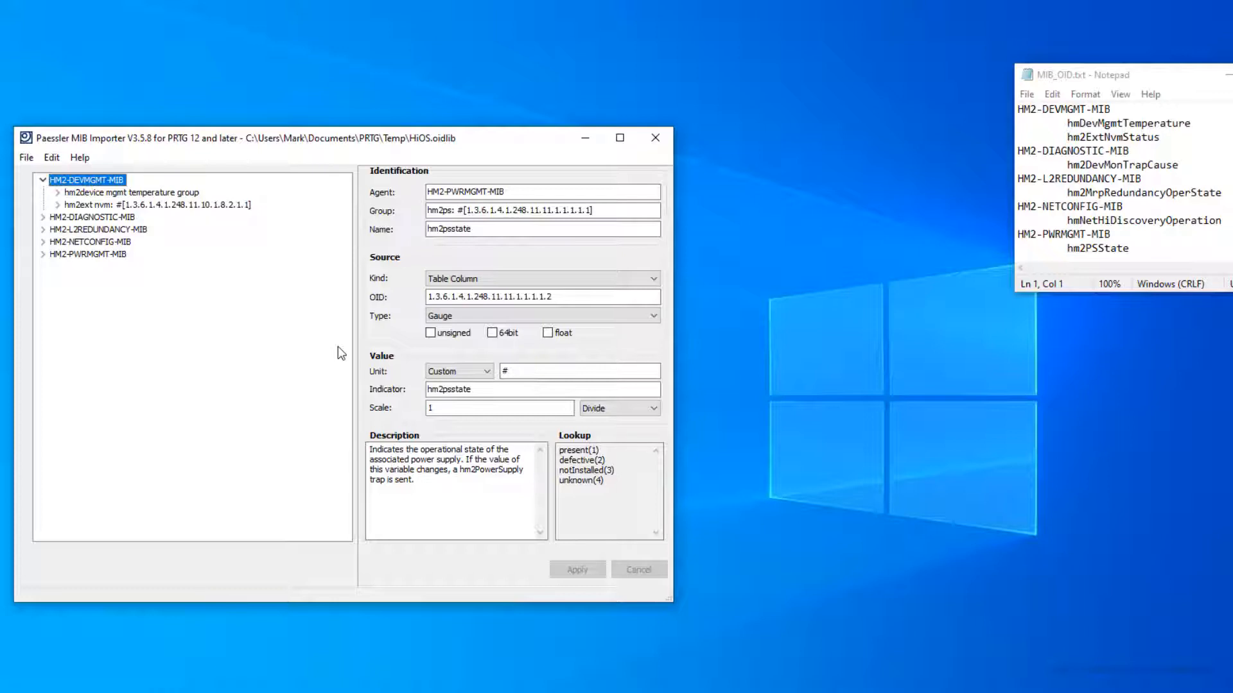
Step: Set hm2dev mgmt temperature's group and name to Temperature and its unit to °C
left_click(158, 194)
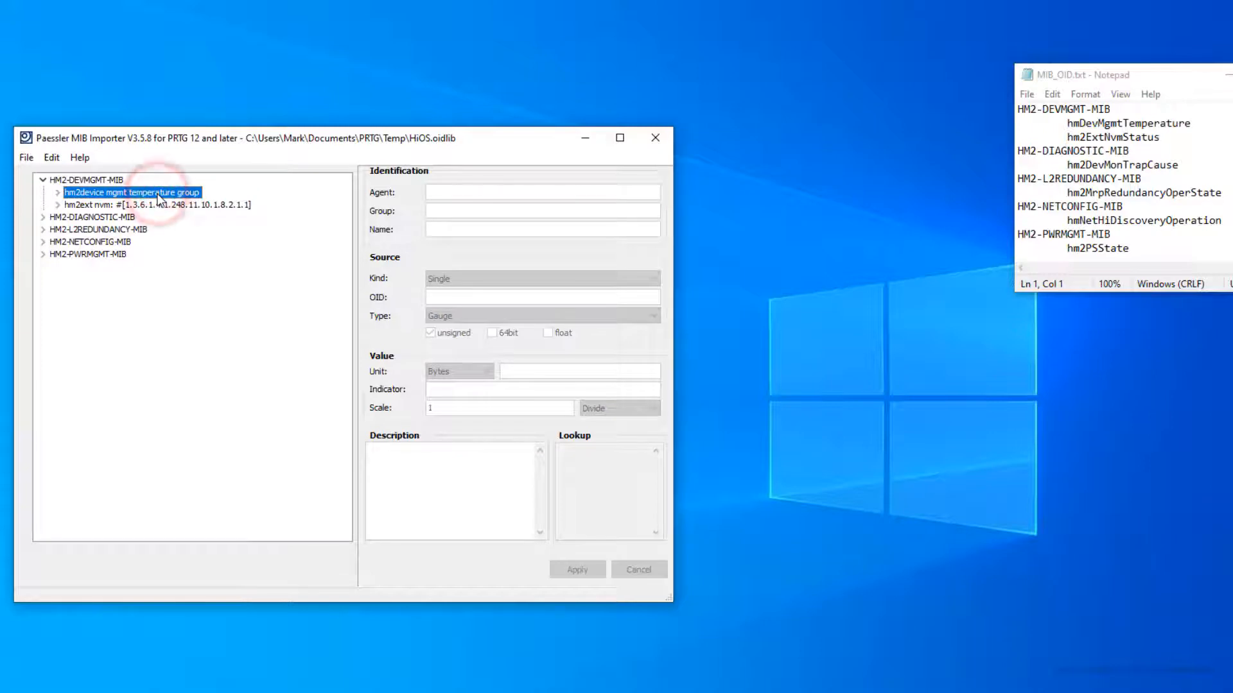
left_click(57, 194)
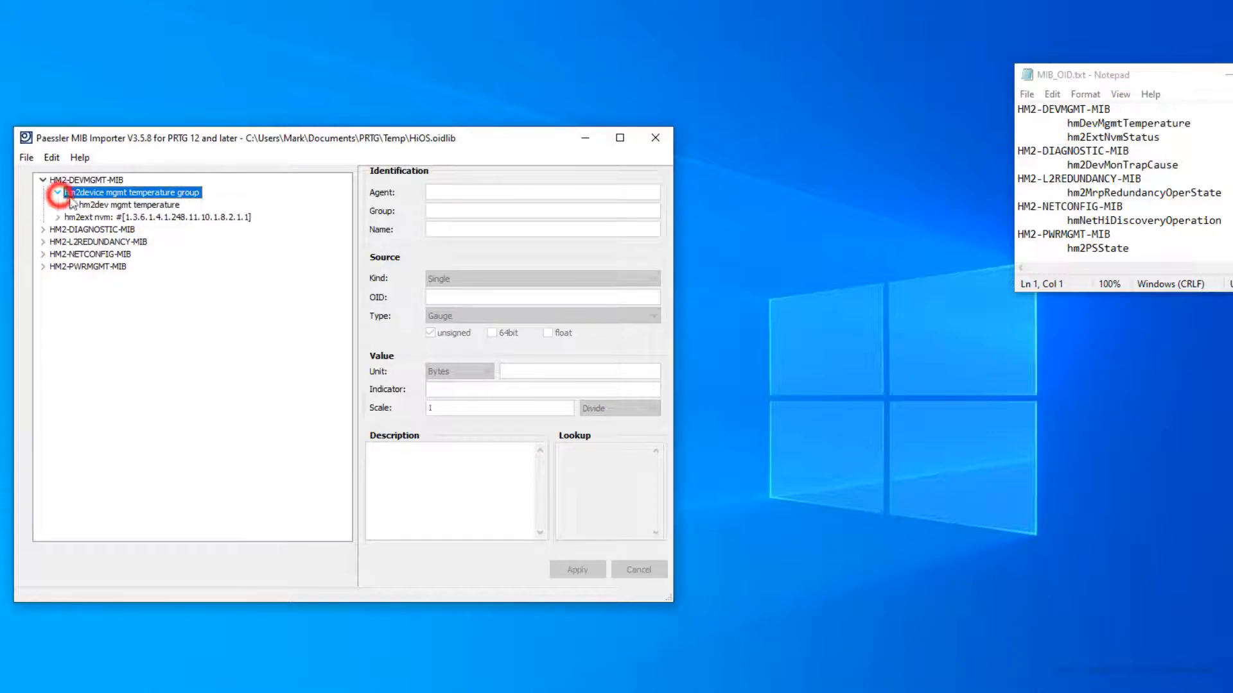
left_click(131, 205)
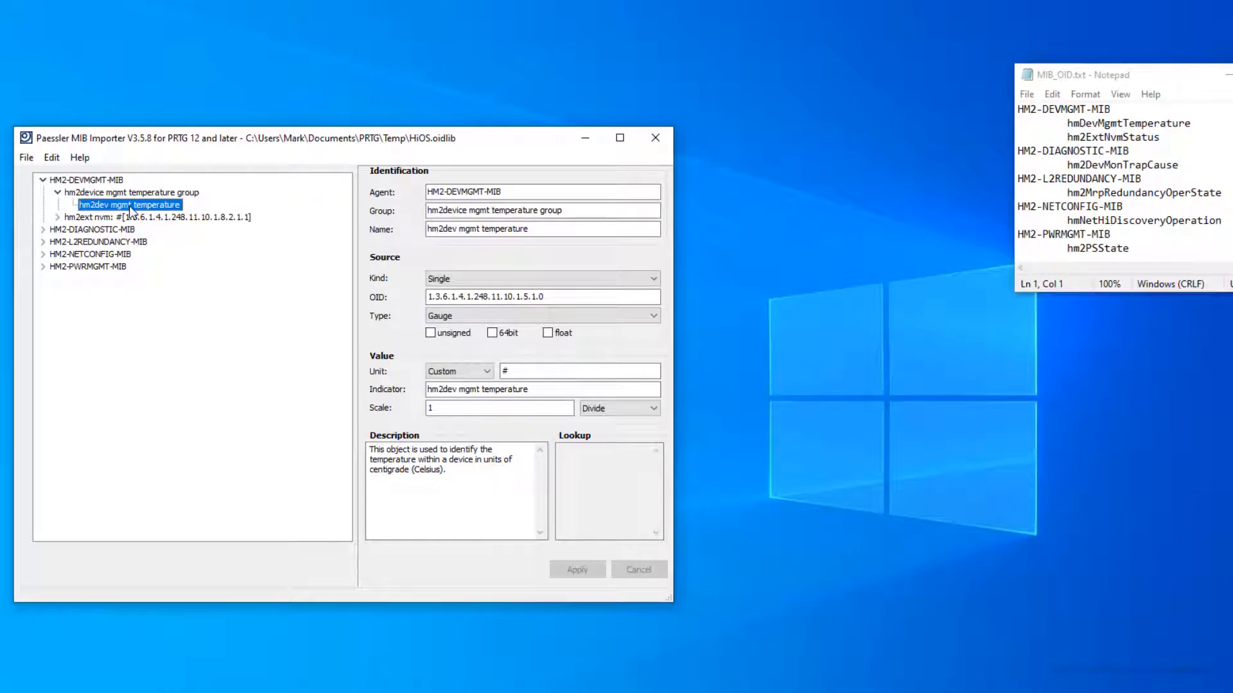
left_click_drag(577, 212, 379, 204)
type("Temperature")
left_click_drag(428, 229, 537, 233)
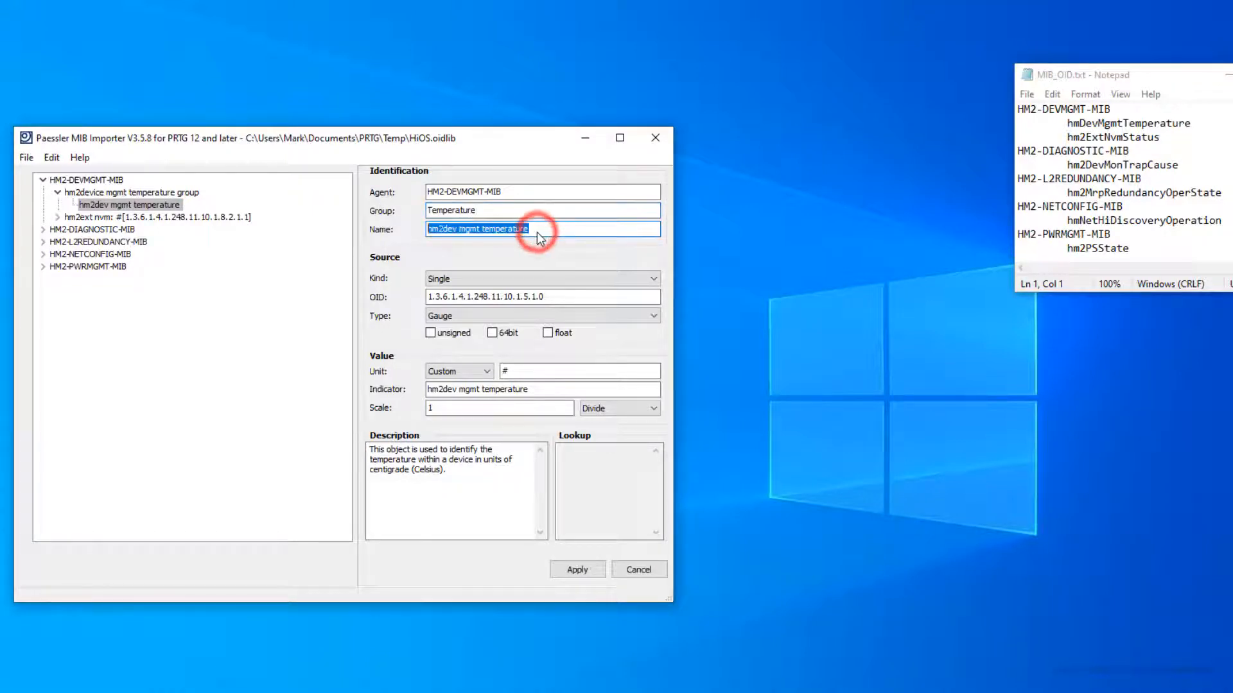
type("Temperature")
left_click(510, 374)
double_click(511, 373)
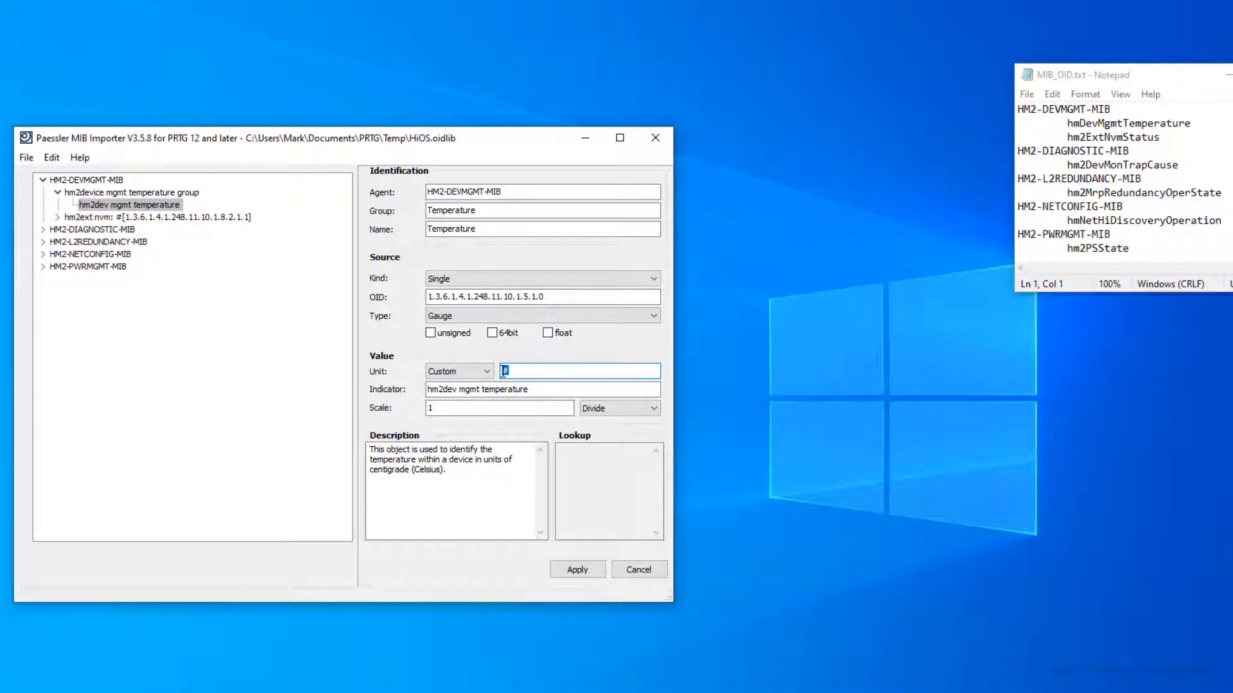
type("°C")
Step: Apply the temperature edits and bring up the hm2ext nvm status entry's details
left_click(57, 217)
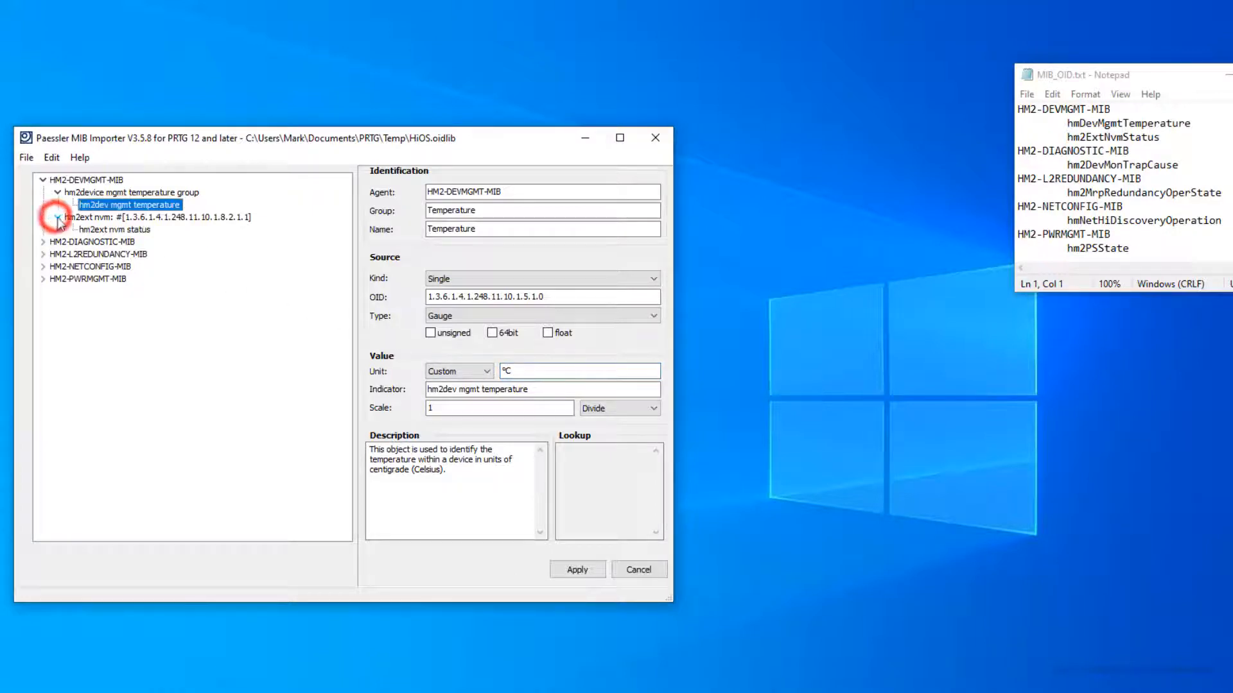
left_click(116, 231)
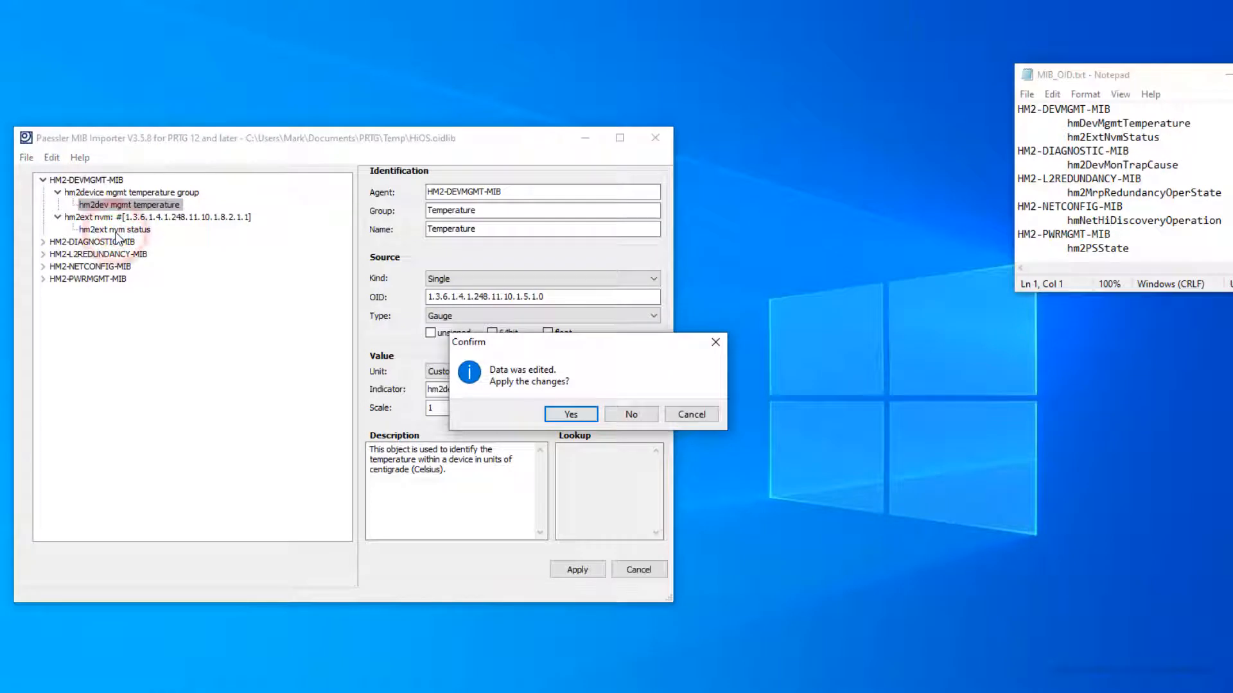
left_click(568, 416)
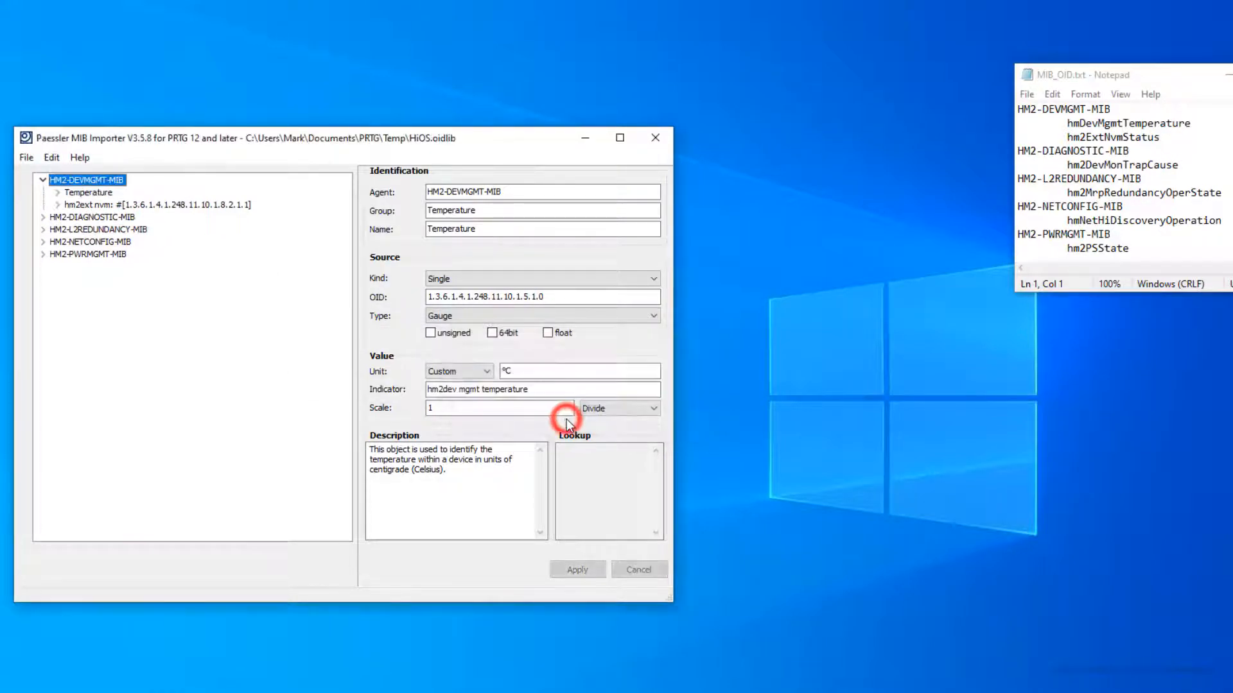
left_click(58, 204)
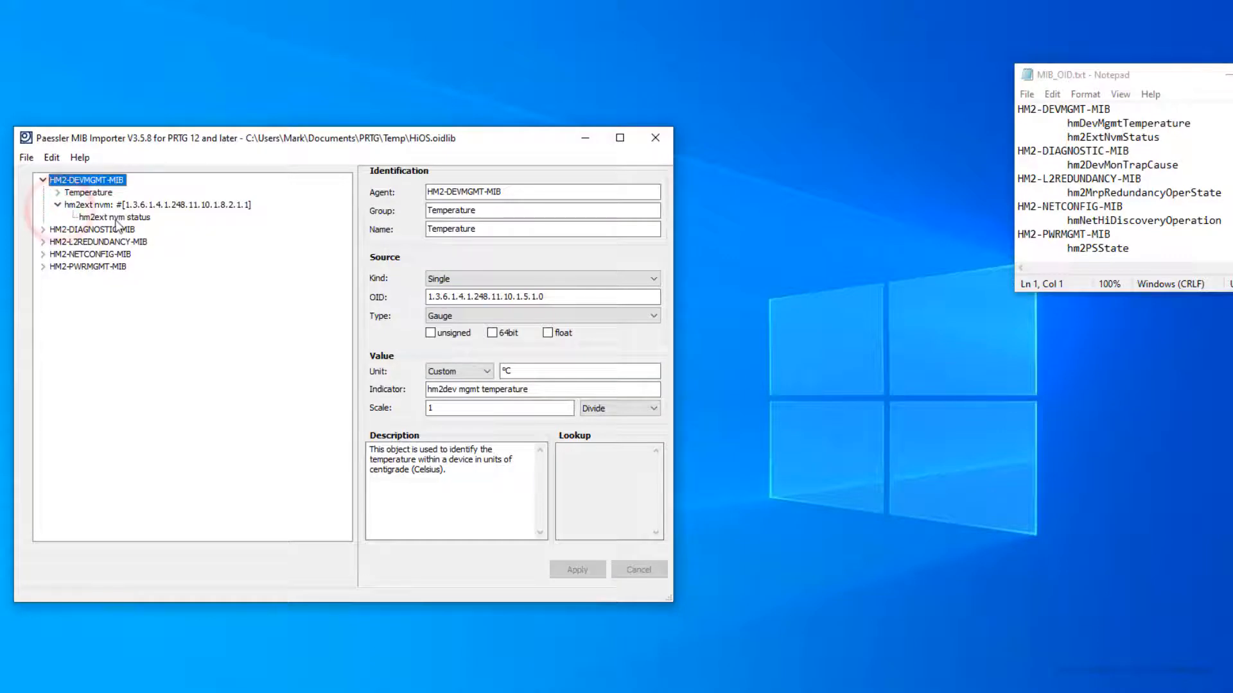
Step: Rename the hm2ext NVM status entry to group ACA and name ACA Status
left_click(117, 218)
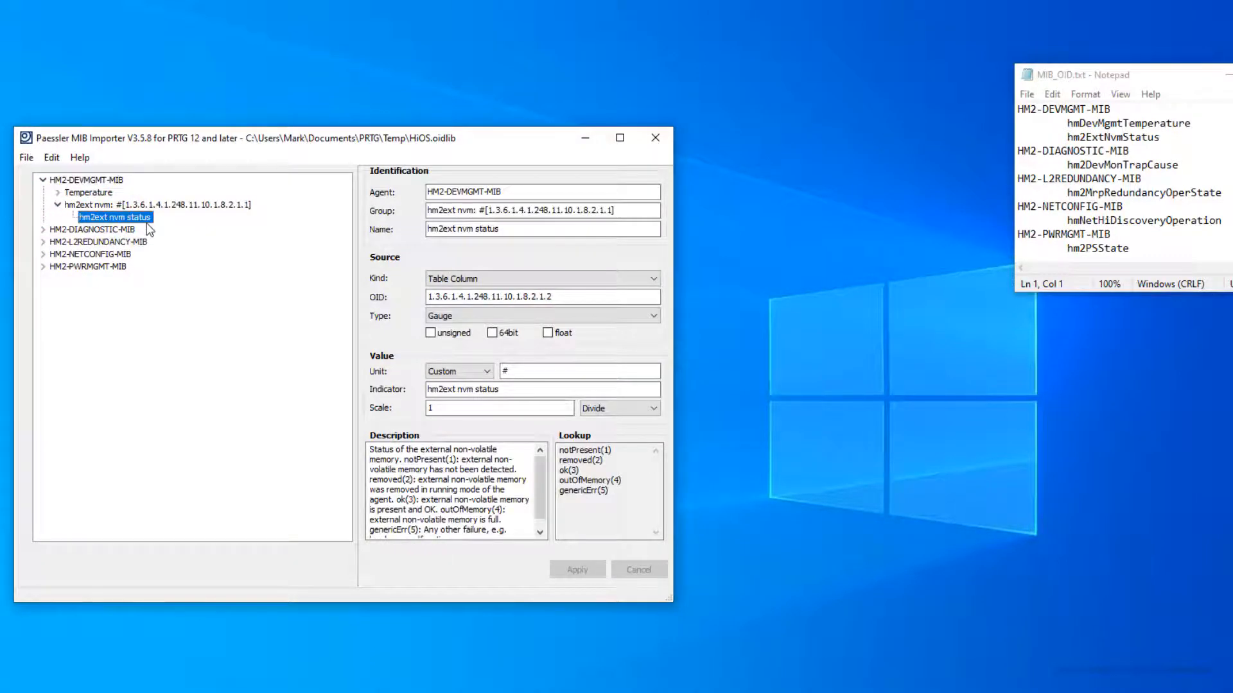
triple_click(633, 211)
type("ACA")
triple_click(530, 230)
type("ACA Status")
left_click(556, 570)
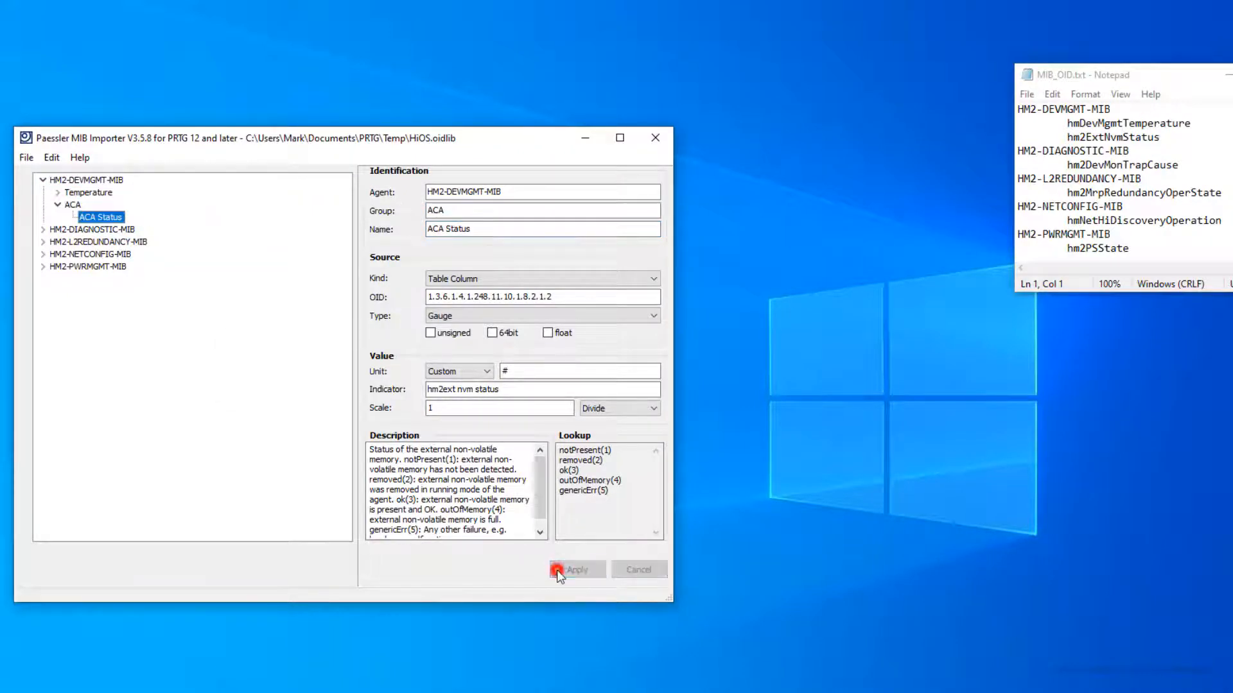
Step: Rename the hm2dev mon trap cause entry to group Device Status, name Status Reason
left_click(43, 230)
left_click(57, 242)
left_click(132, 254)
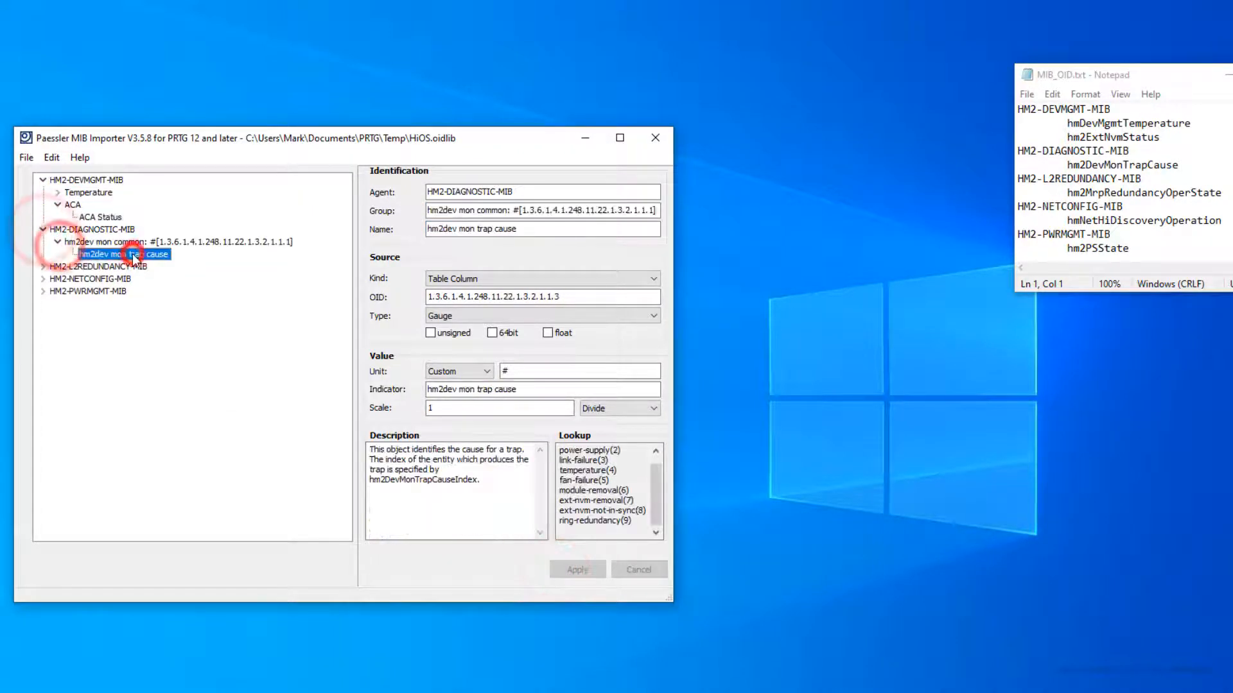
triple_click(426, 211)
type("De")
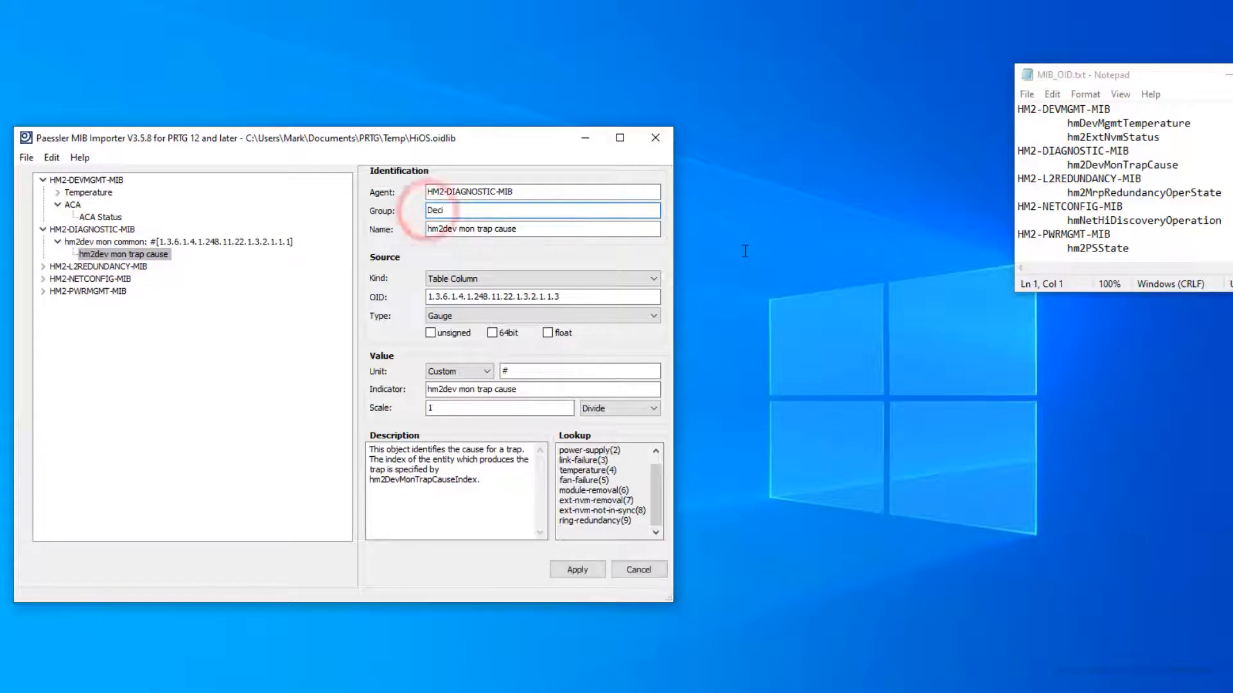
type("vice Status")
triple_click(531, 230)
key("BackSpace")
type("Status Reason")
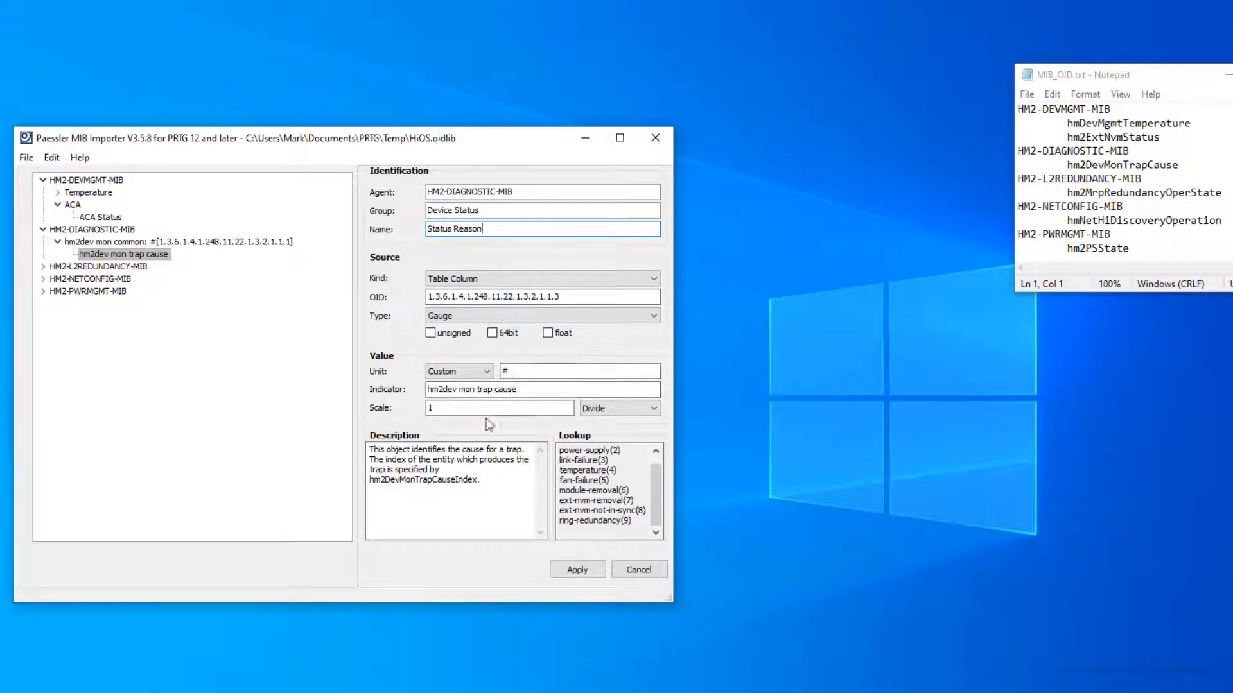
left_click(562, 570)
Step: Rename the hm2mrp redundancy oper state entry to group MRP, name MRP Redundancy Status
left_click(42, 255)
left_click(58, 266)
left_click(117, 279)
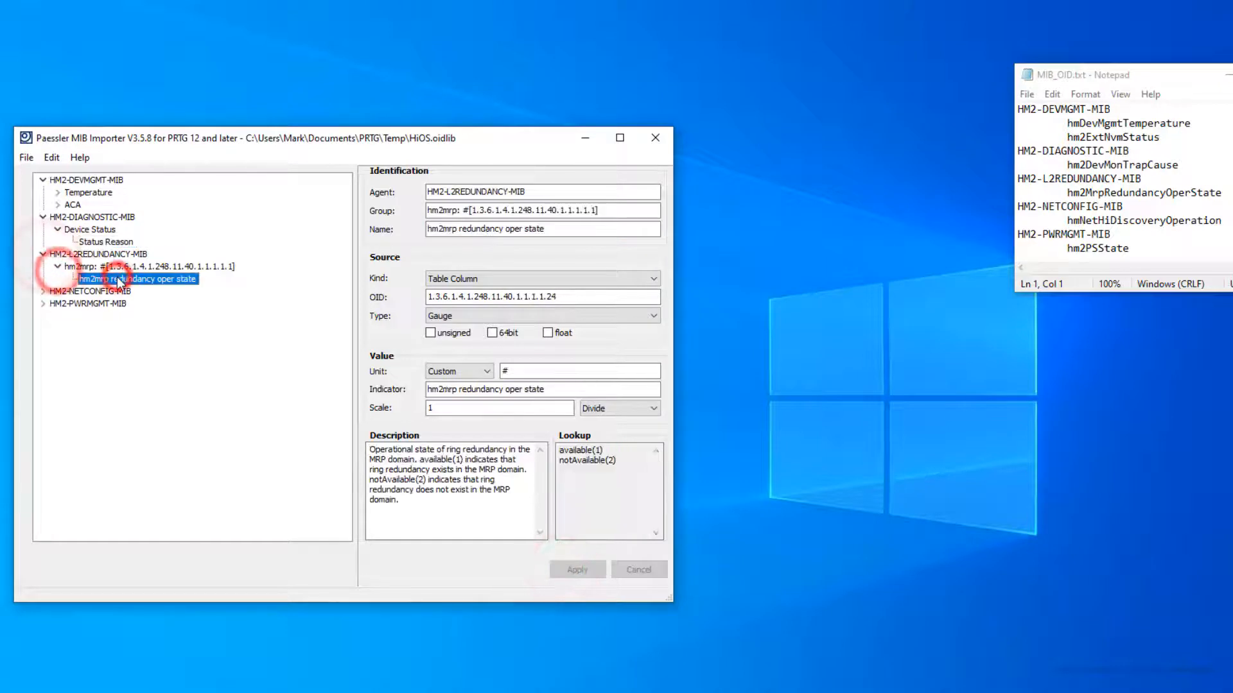
triple_click(612, 210)
type("MRP")
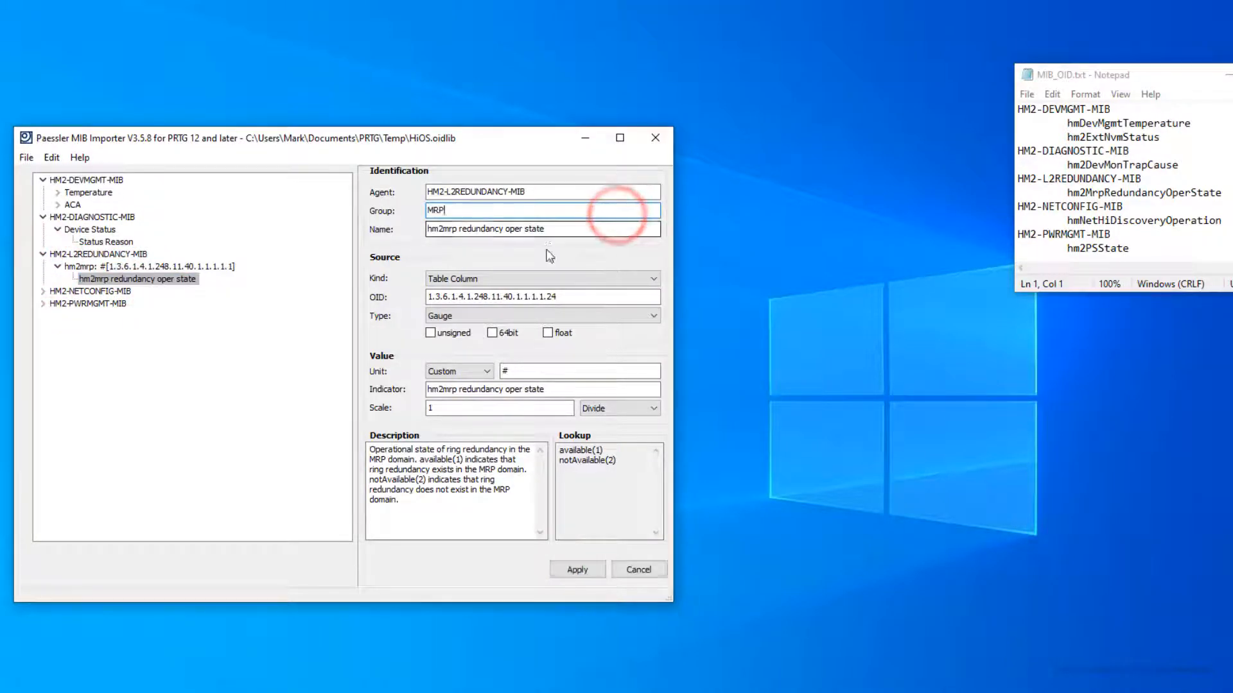
triple_click(556, 228)
type("MRP Redunda")
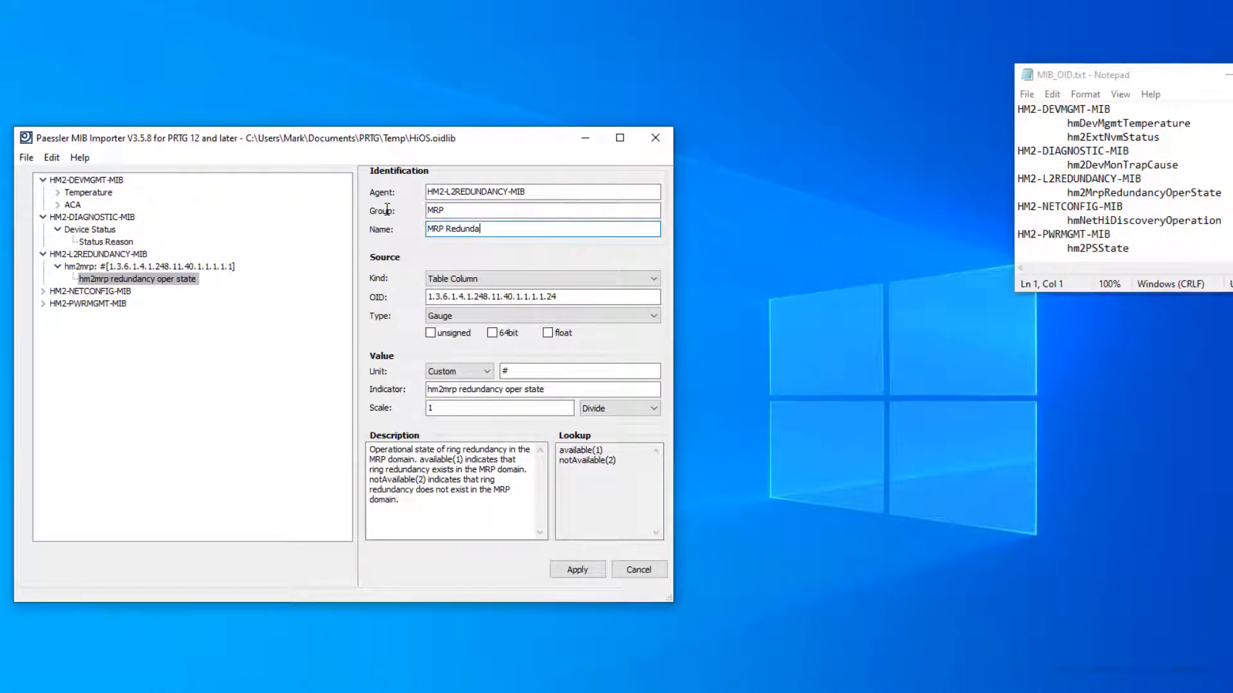
type("ncy Status")
left_click(577, 570)
Step: Set the hm2net HiDiscovery operation entry's group to HiDiscovery and name to HiDiscovery Status
left_click(42, 265)
left_click(57, 279)
left_click(135, 291)
triple_click(537, 210)
type("Hi")
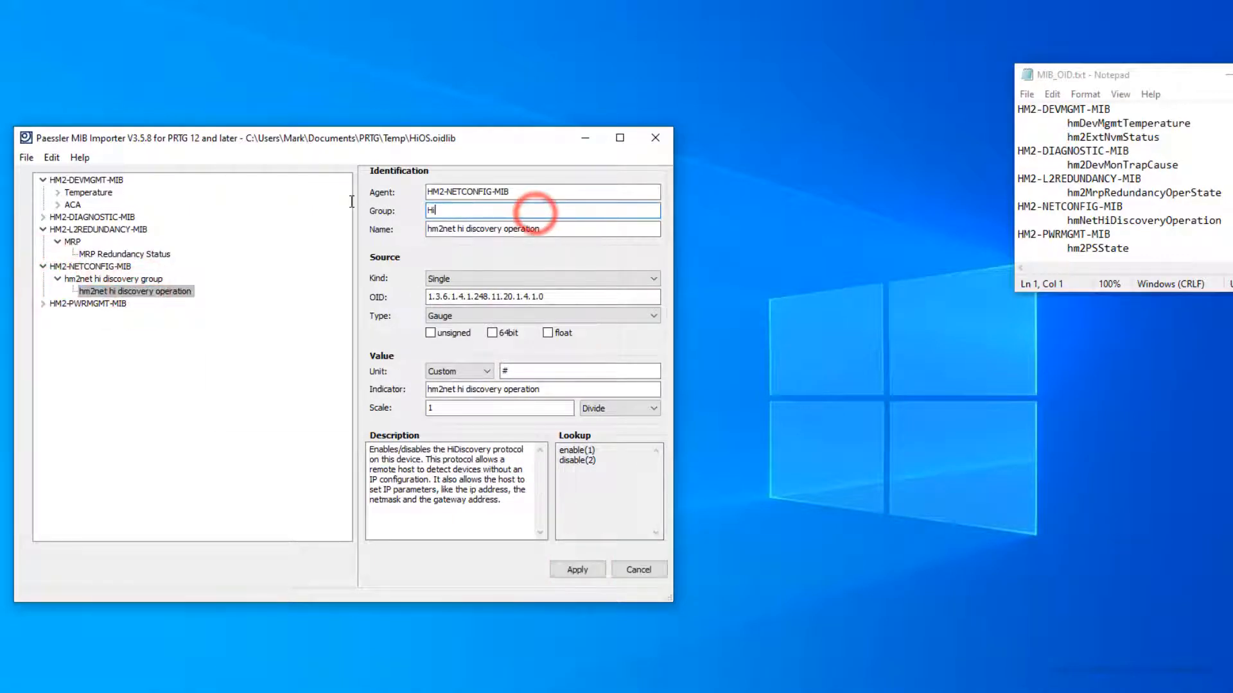
type("Discovery")
triple_click(564, 229)
type("HiDiscovery Status")
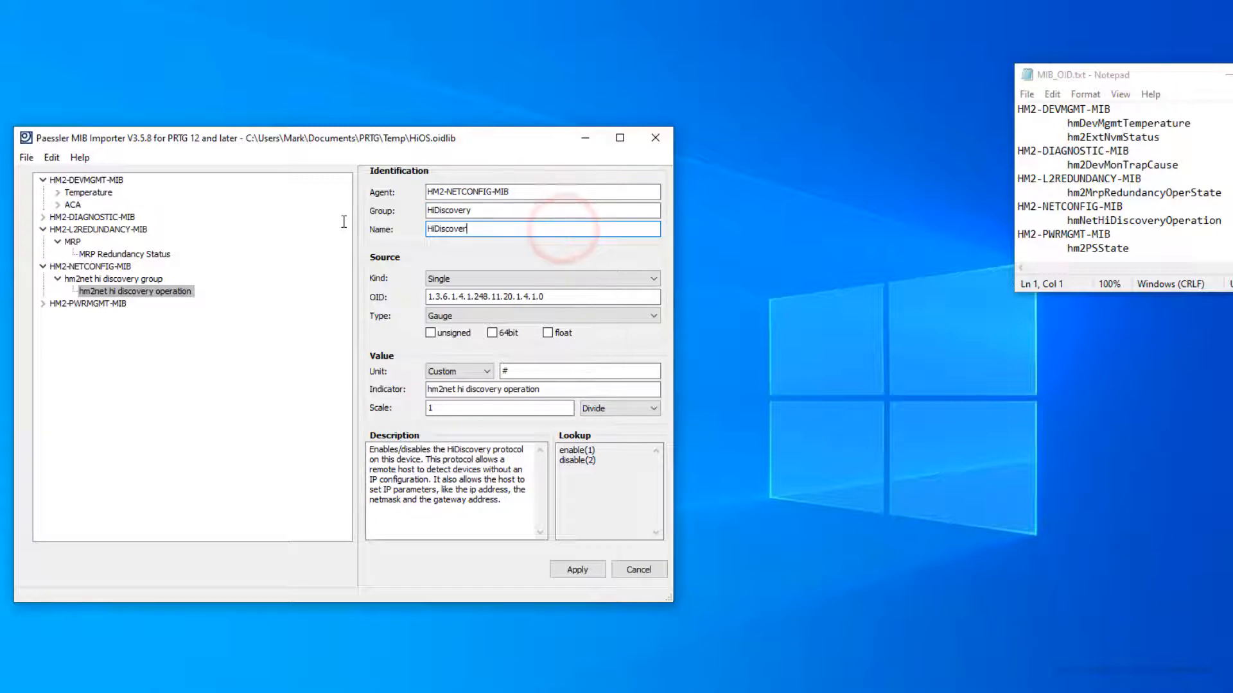
left_click(577, 570)
Step: Set the hm2psstate entry's group to Power Supply and name to Power Supply Status
left_click(43, 278)
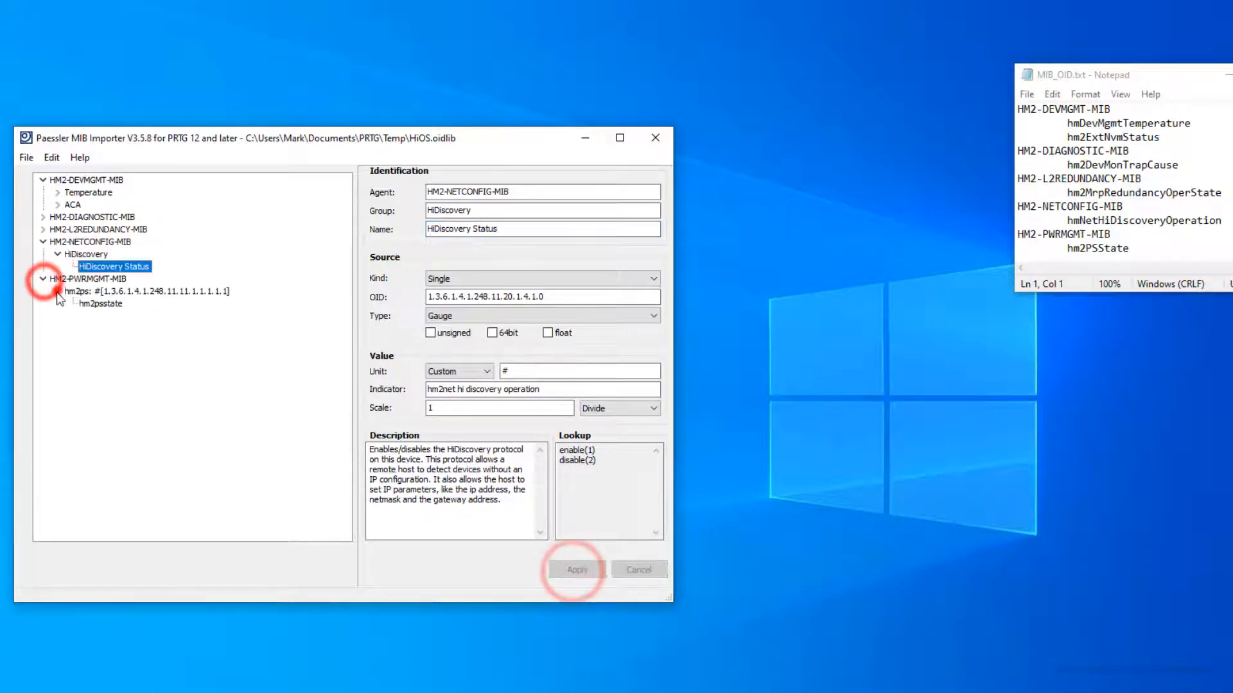
left_click(57, 291)
left_click(99, 303)
triple_click(590, 212)
type("Power Supply")
triple_click(488, 231)
type("Power Supply Status")
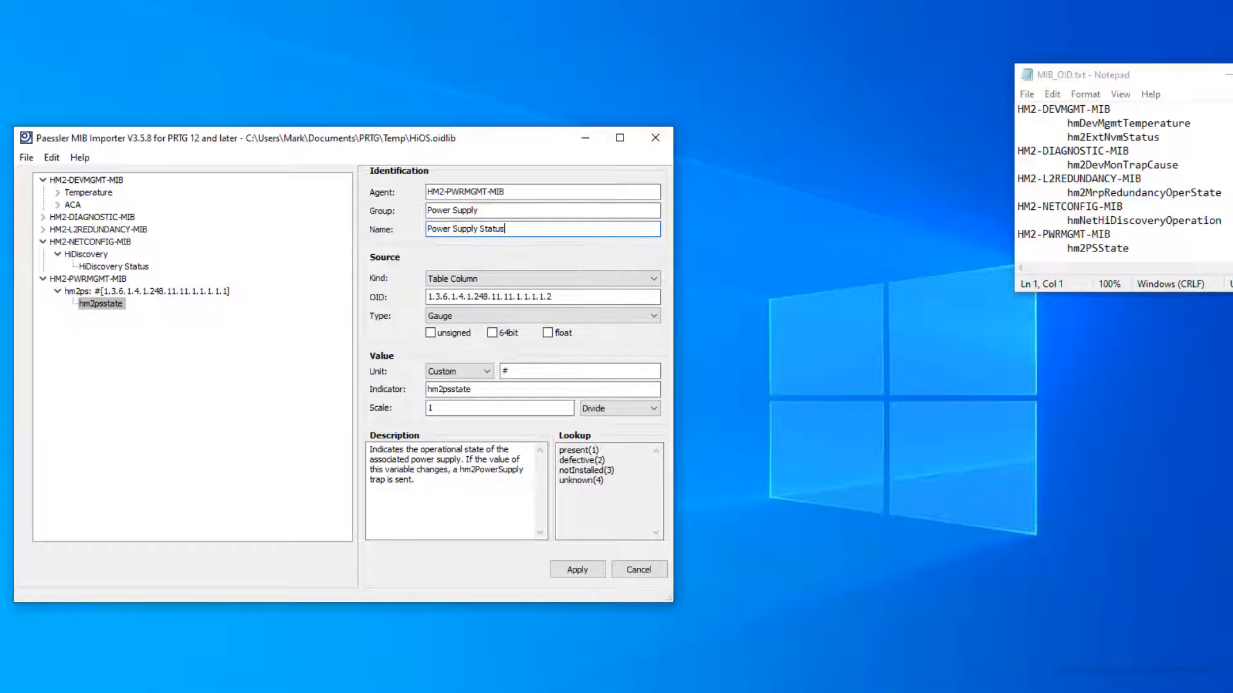
left_click(577, 569)
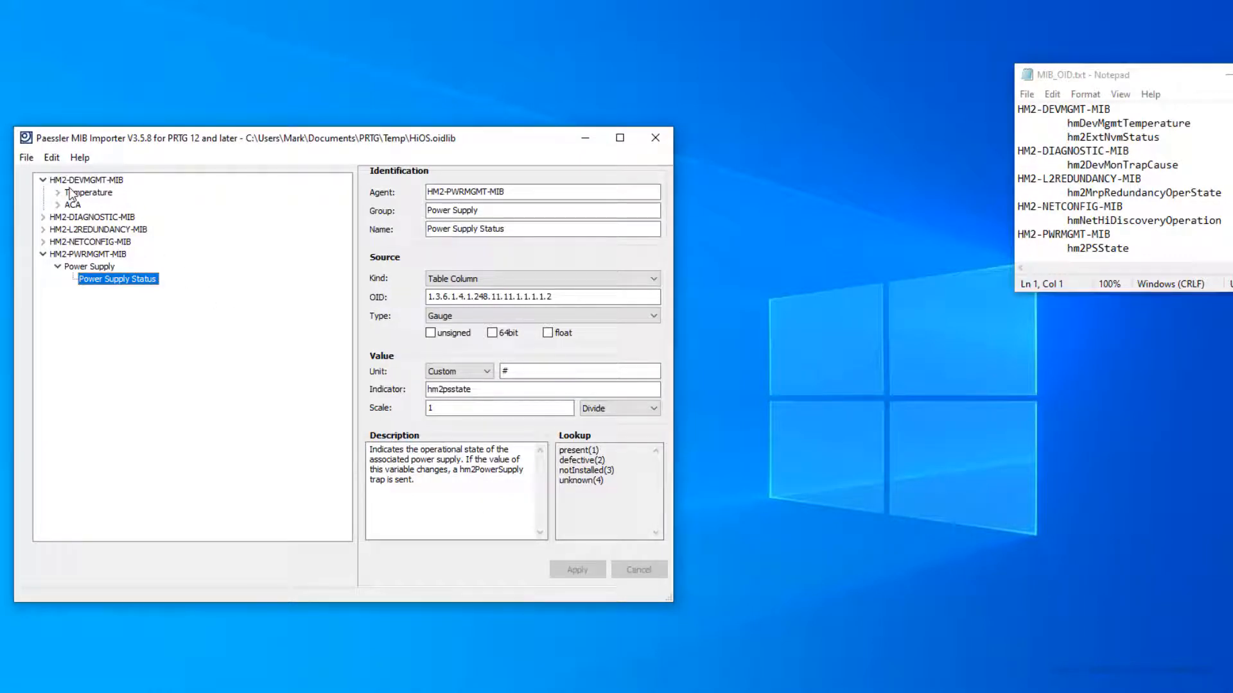
left_click(26, 157)
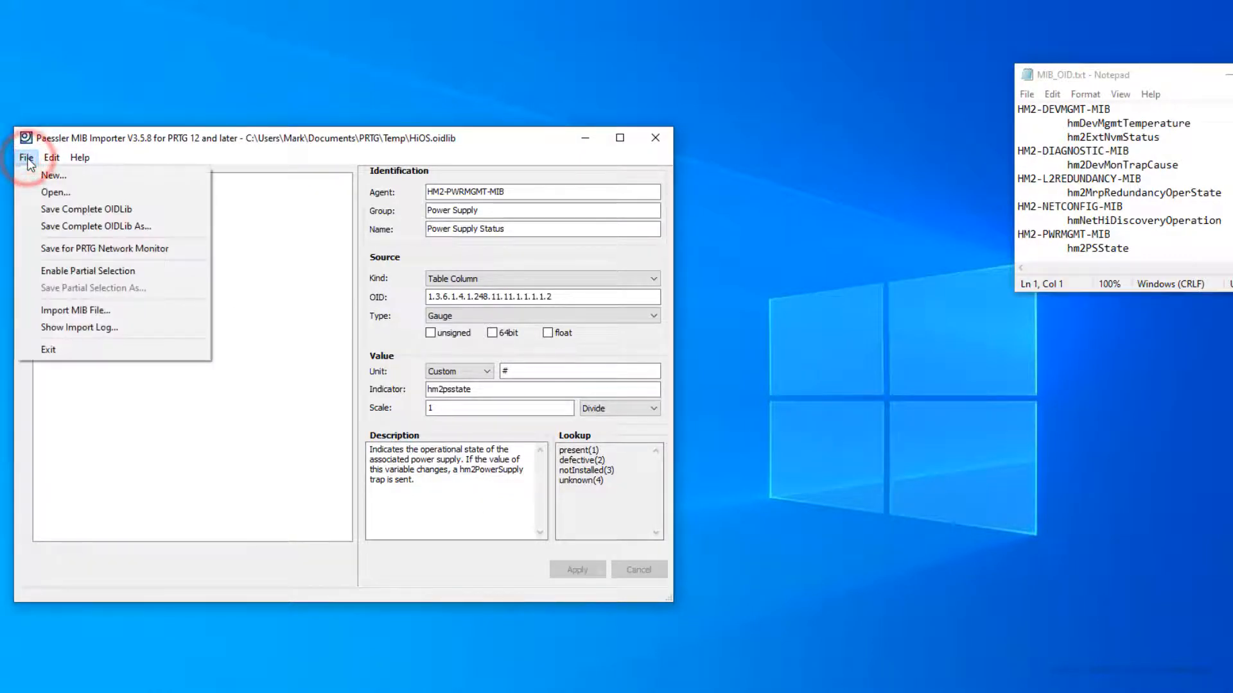
Step: Save the edited HiOS.oidlib with File > Save for PRTG Network Monitor
left_click(101, 253)
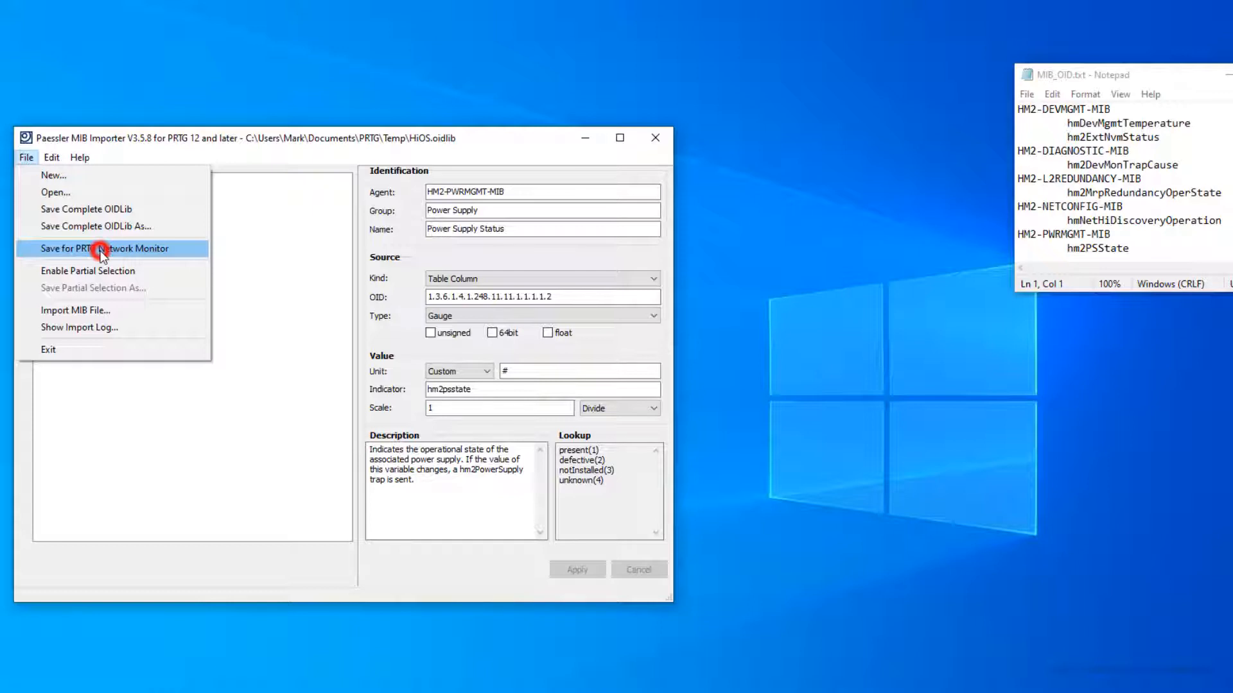
left_click(102, 250)
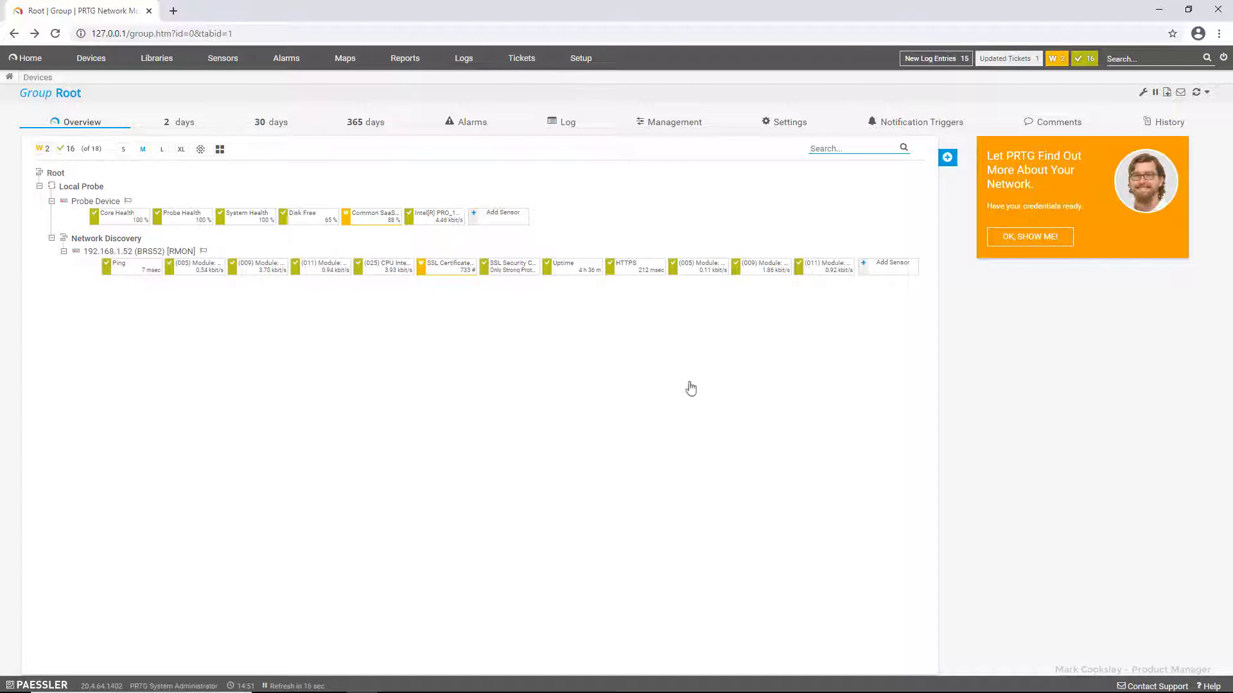
Step: Add a sensor to device 192.168.1.52, searching 'snmp lib' and choosing SNMP Library
left_click(888, 265)
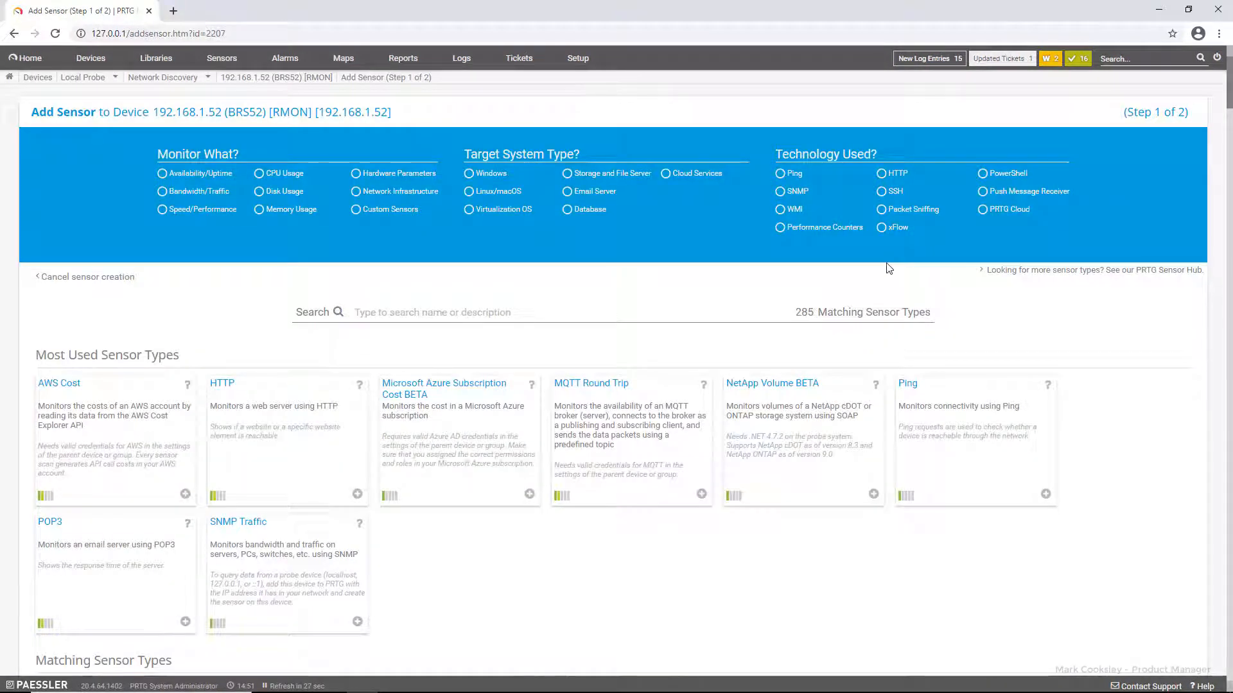
left_click(365, 315)
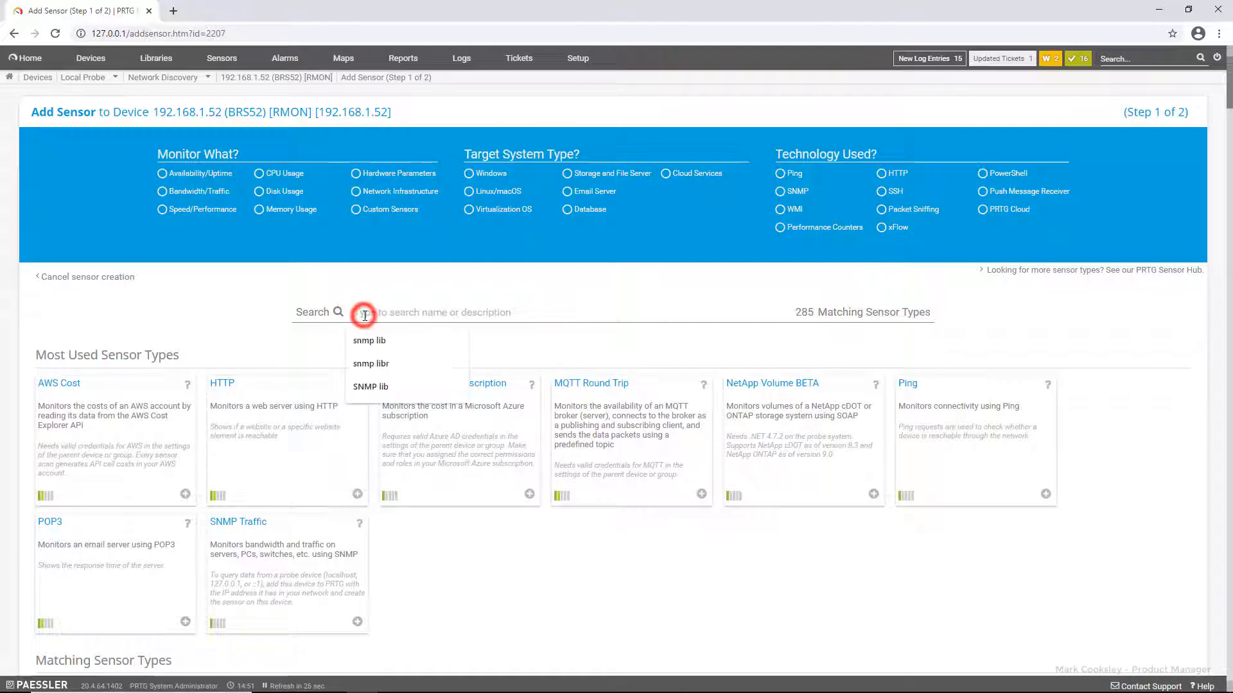
left_click(369, 342)
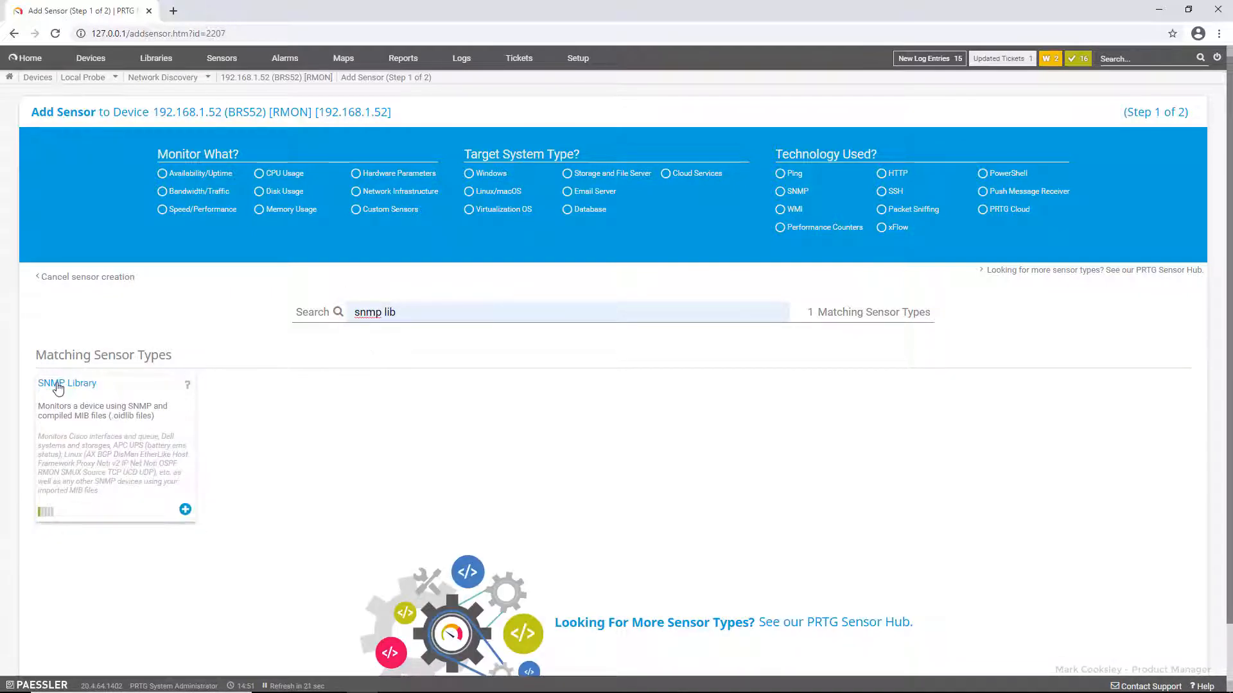
left_click(56, 384)
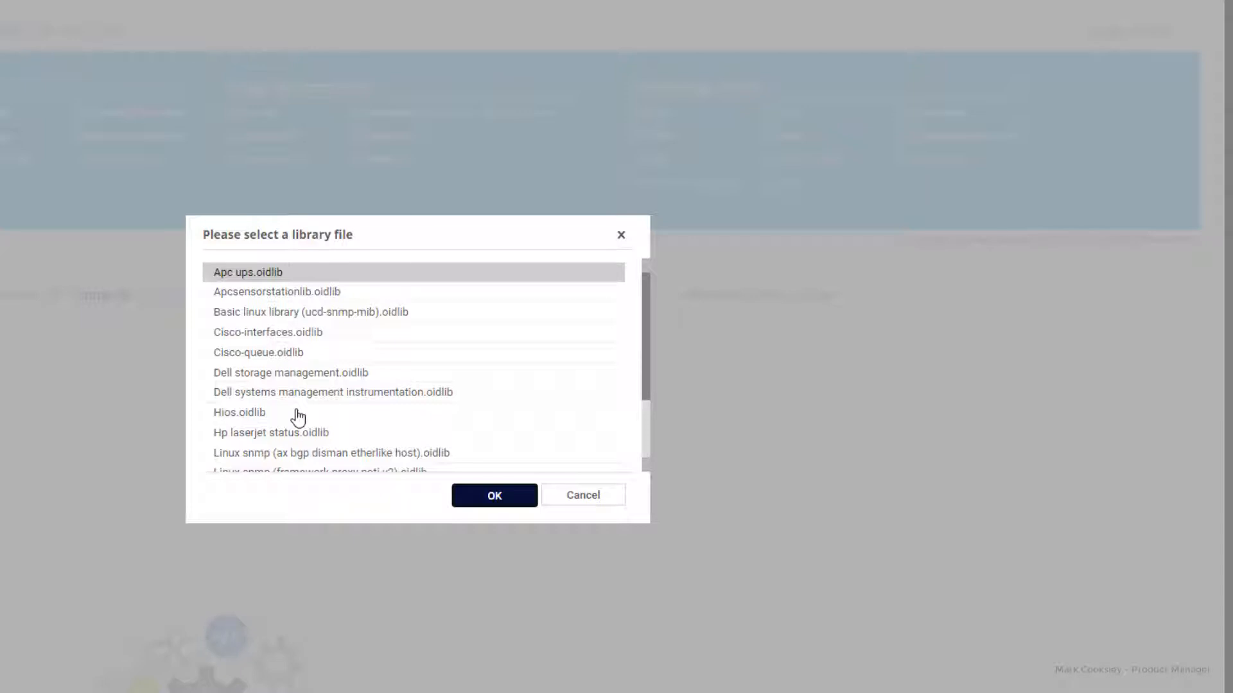
Step: Choose Hios.oidlib, select all seven library OIDs and create the sensors
left_click(298, 417)
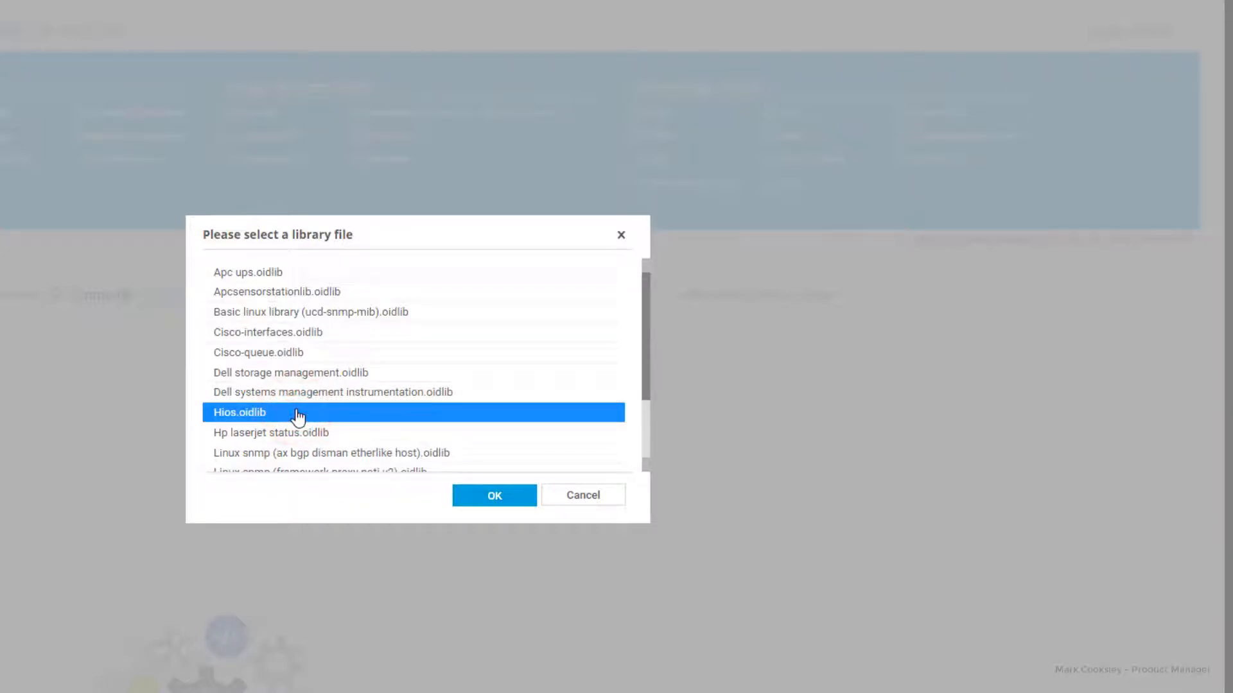
left_click(476, 499)
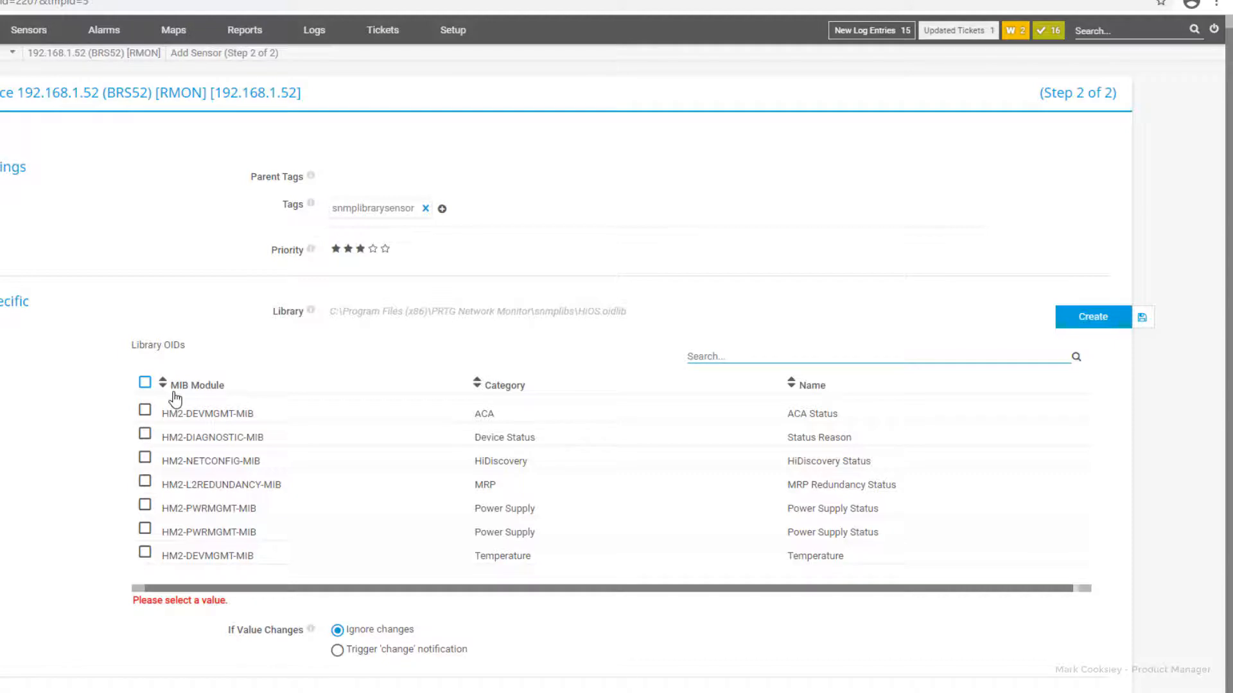
left_click(146, 383)
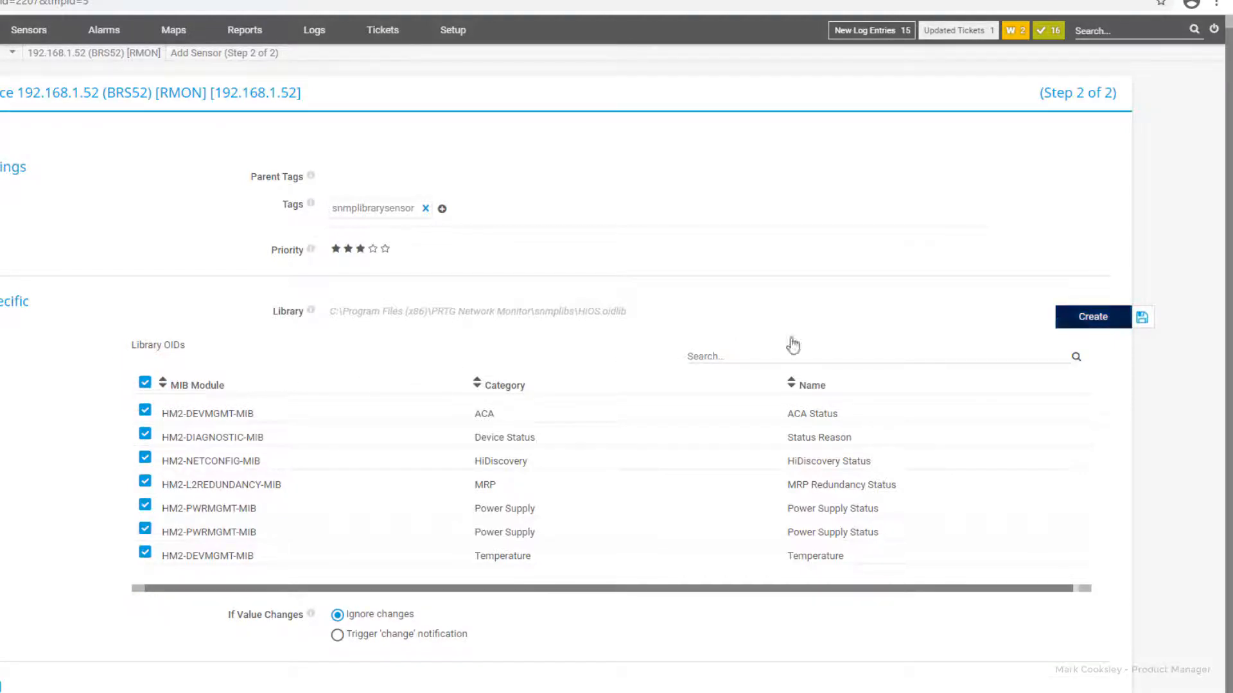
left_click(1091, 319)
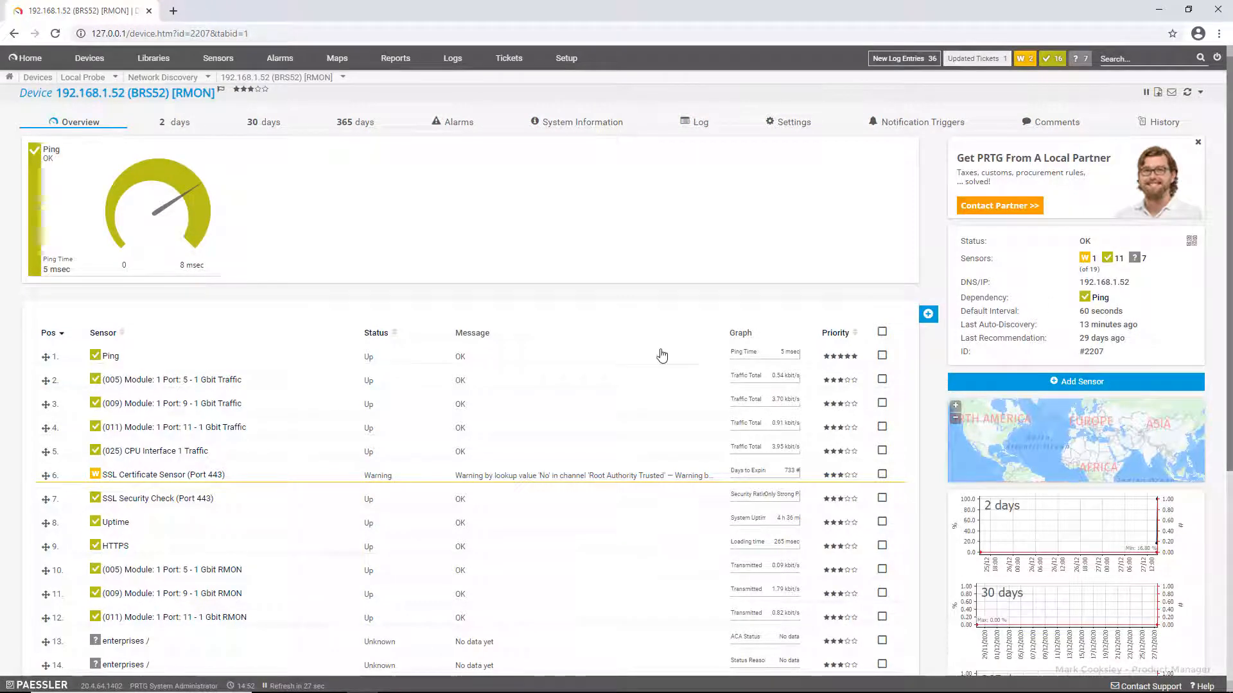
Step: Scroll down to the device's sensor table, showing all seven HiOS sensors Up
scroll(662, 355, "down", 3)
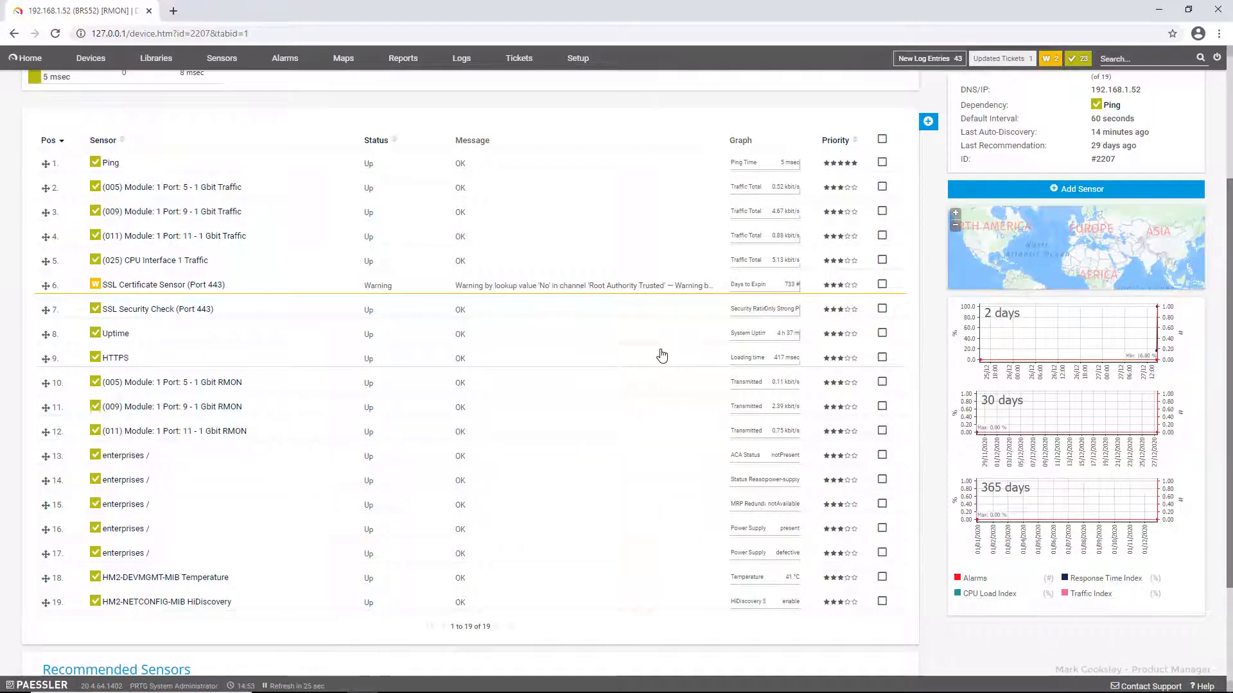
Step: Rename the row 13 and 14 sensors to ACA Status and Status Reason
left_click(883, 455)
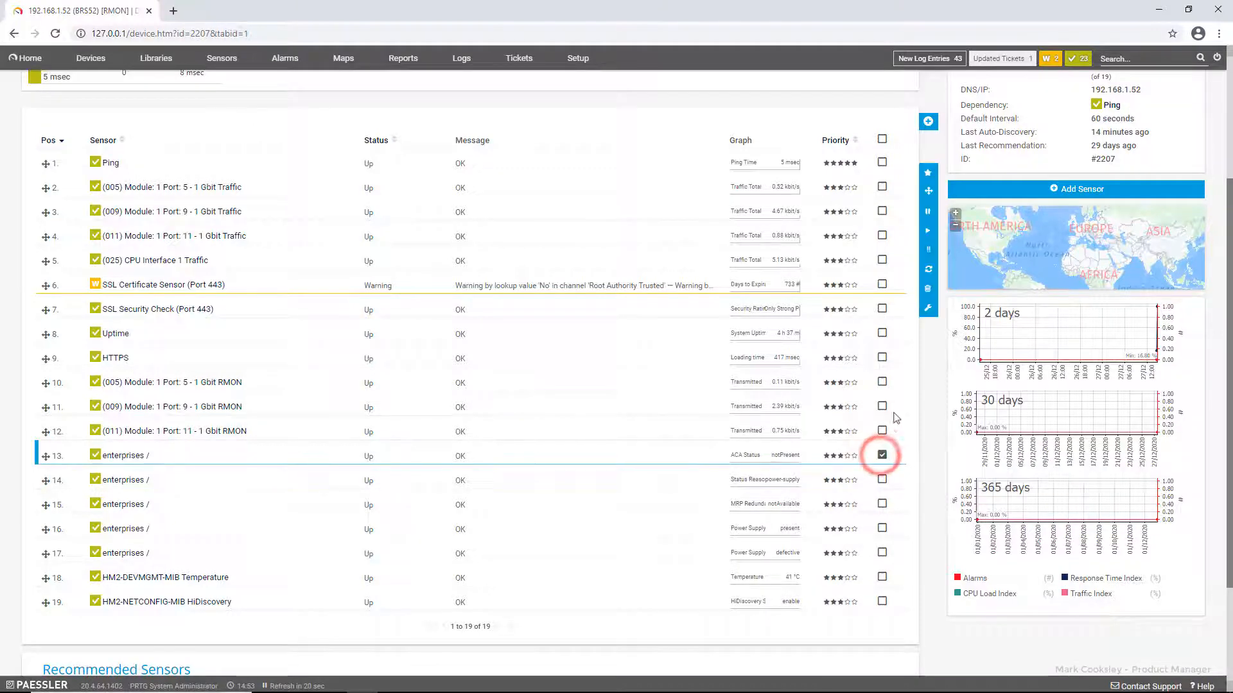
left_click(927, 310)
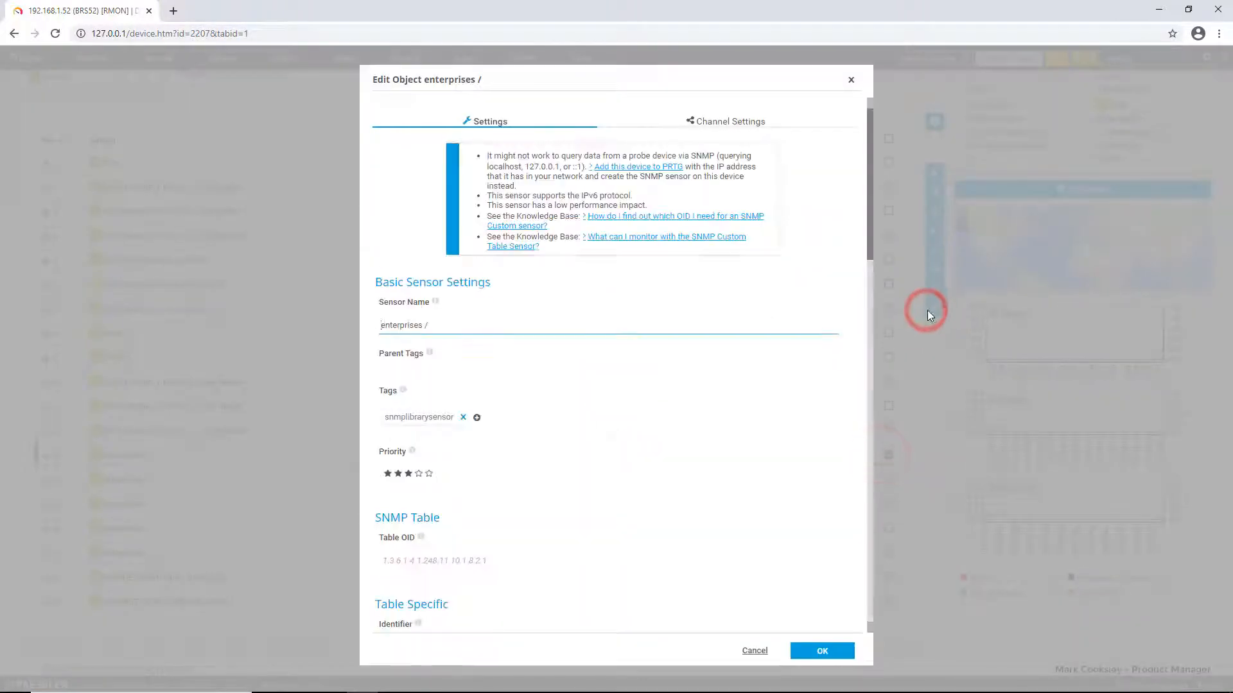
left_click_drag(447, 330, 377, 332)
type("ACA Status")
left_click(814, 648)
scroll(670, 564, "down", 3)
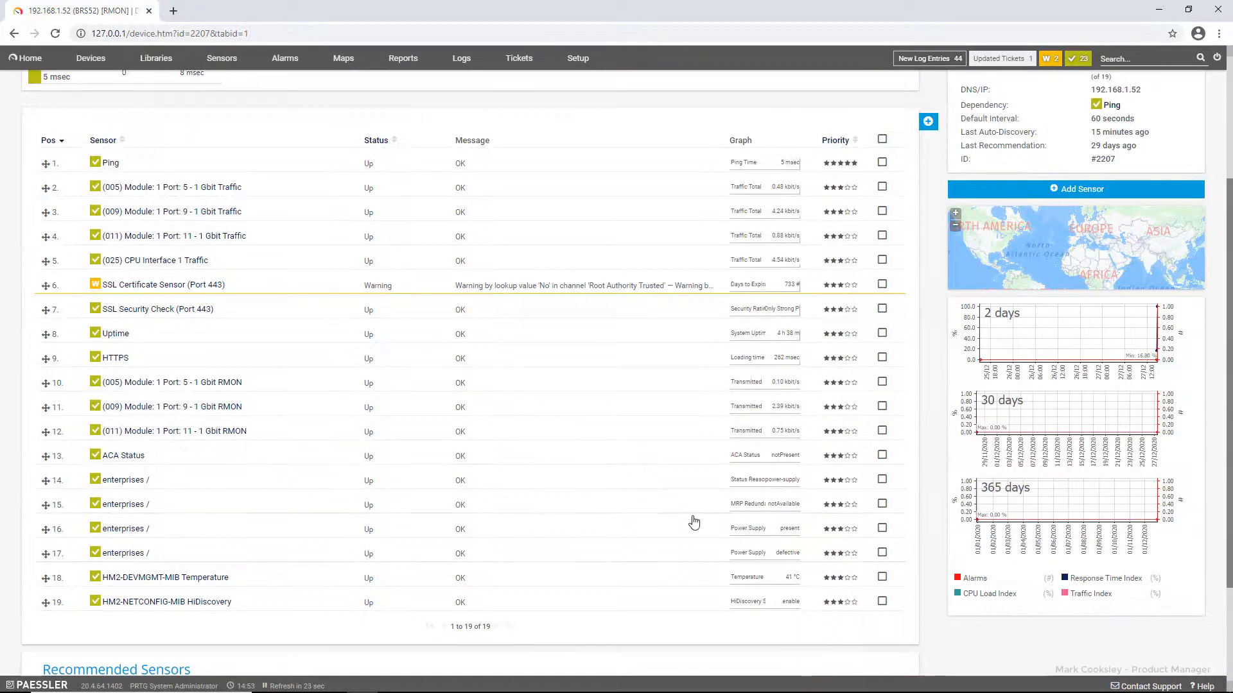
left_click(883, 479)
left_click(928, 308)
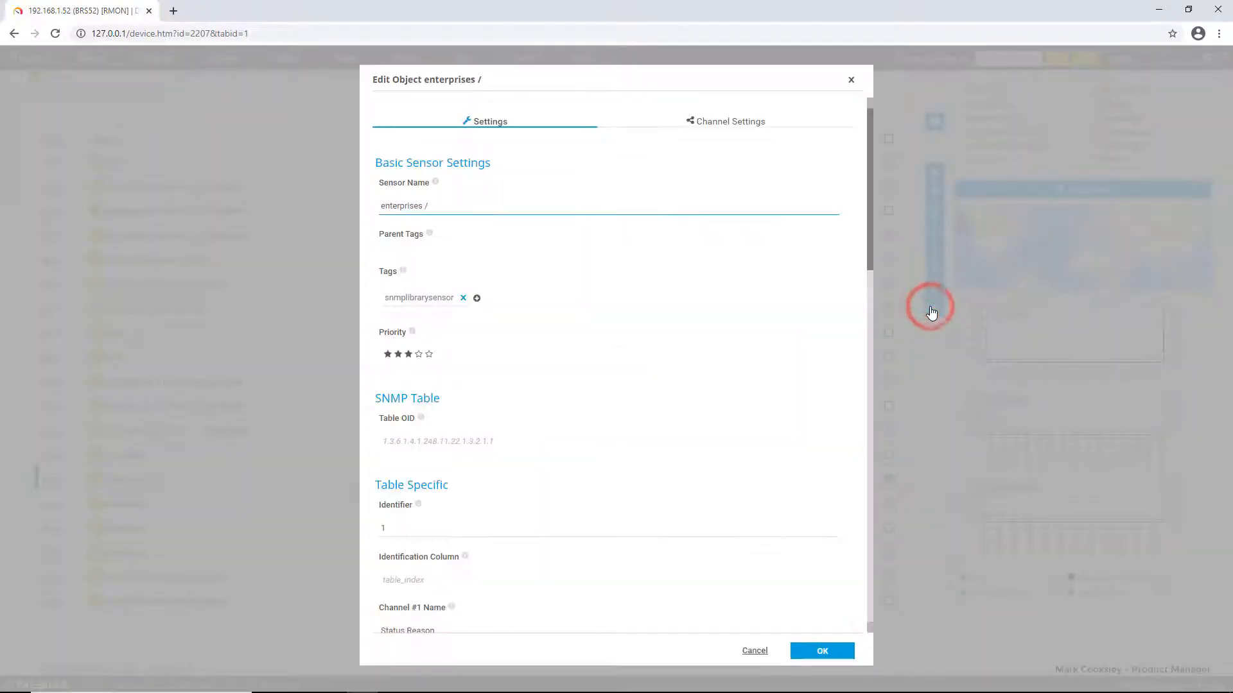
triple_click(460, 326)
type("Status Reason")
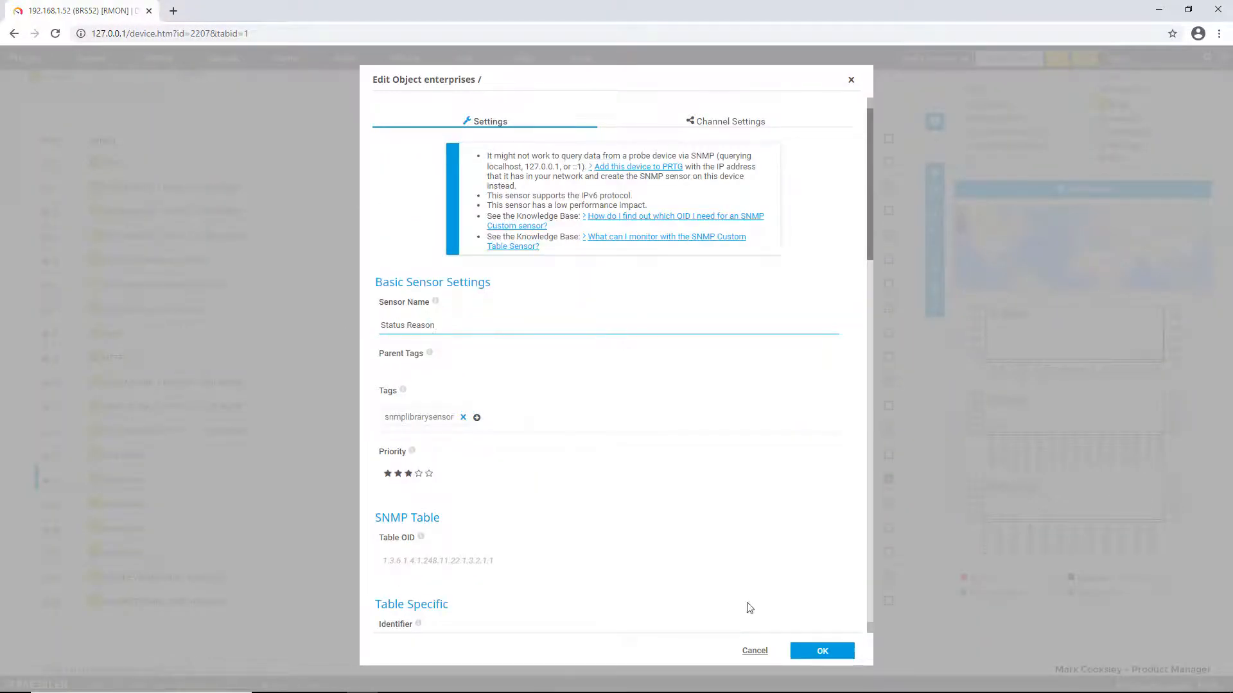
left_click(815, 651)
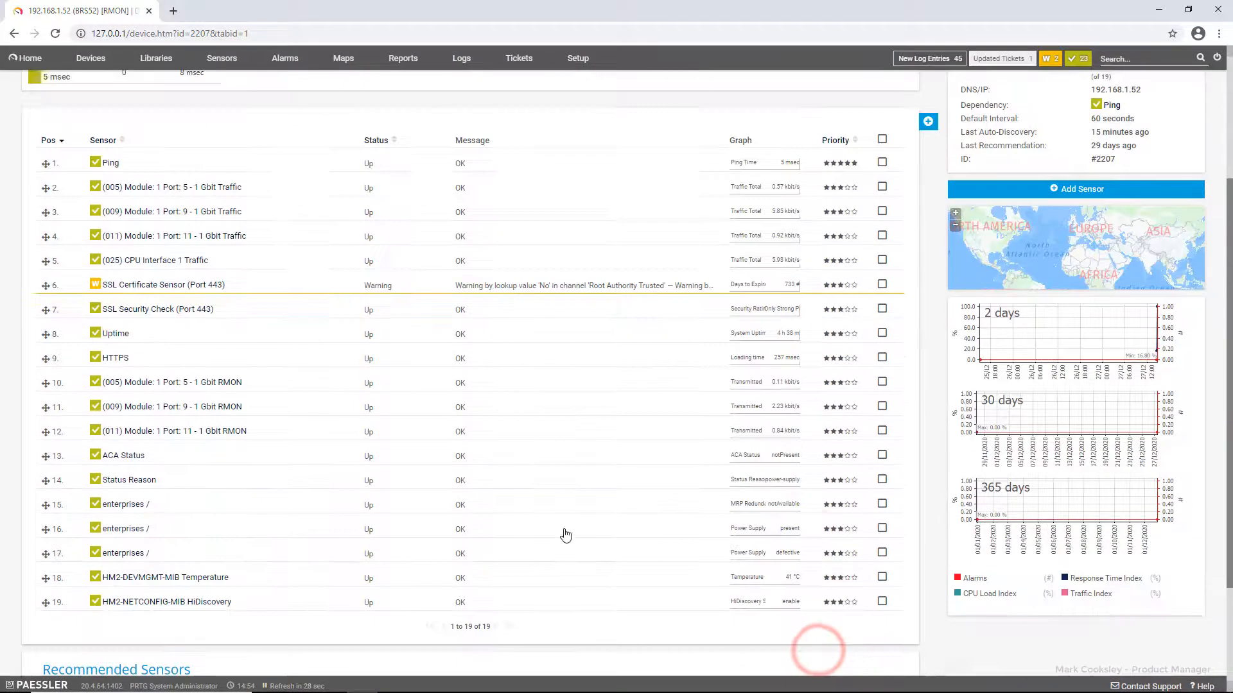
Step: Rename the row 15 and 16 sensors to MRP Redundancy Status and Power Supply 2
left_click(882, 504)
left_click(927, 308)
triple_click(472, 328)
type("MRP Redundancy Status")
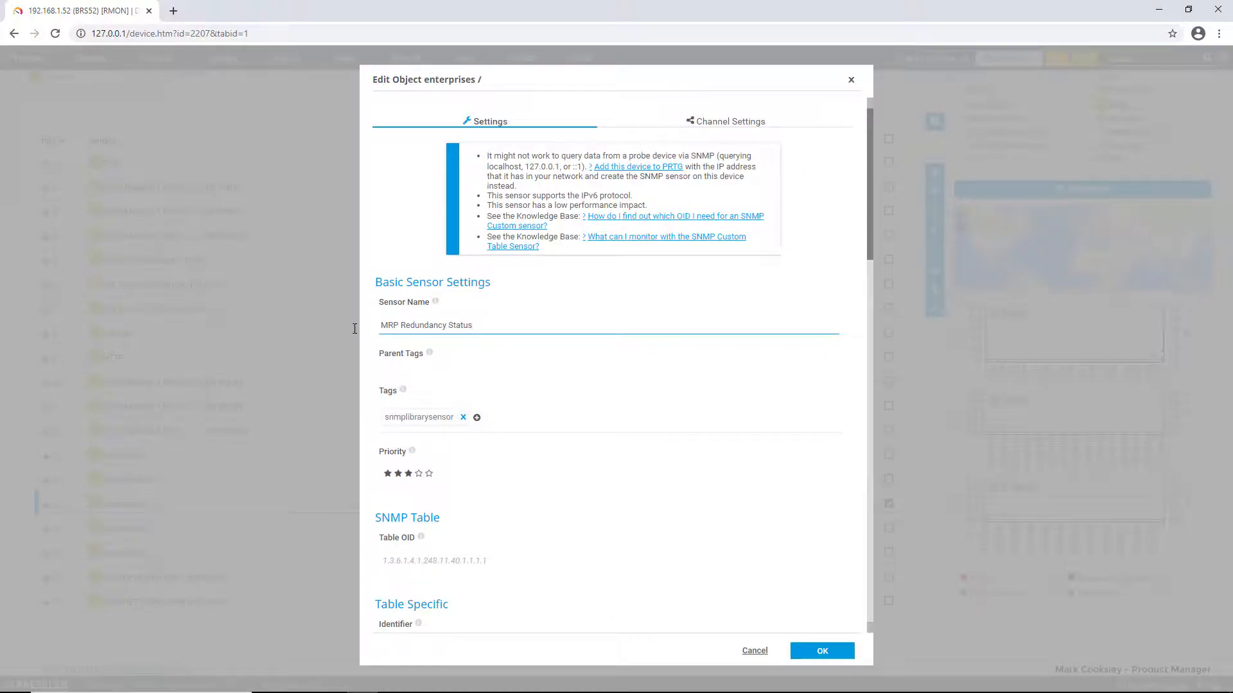
key("Return")
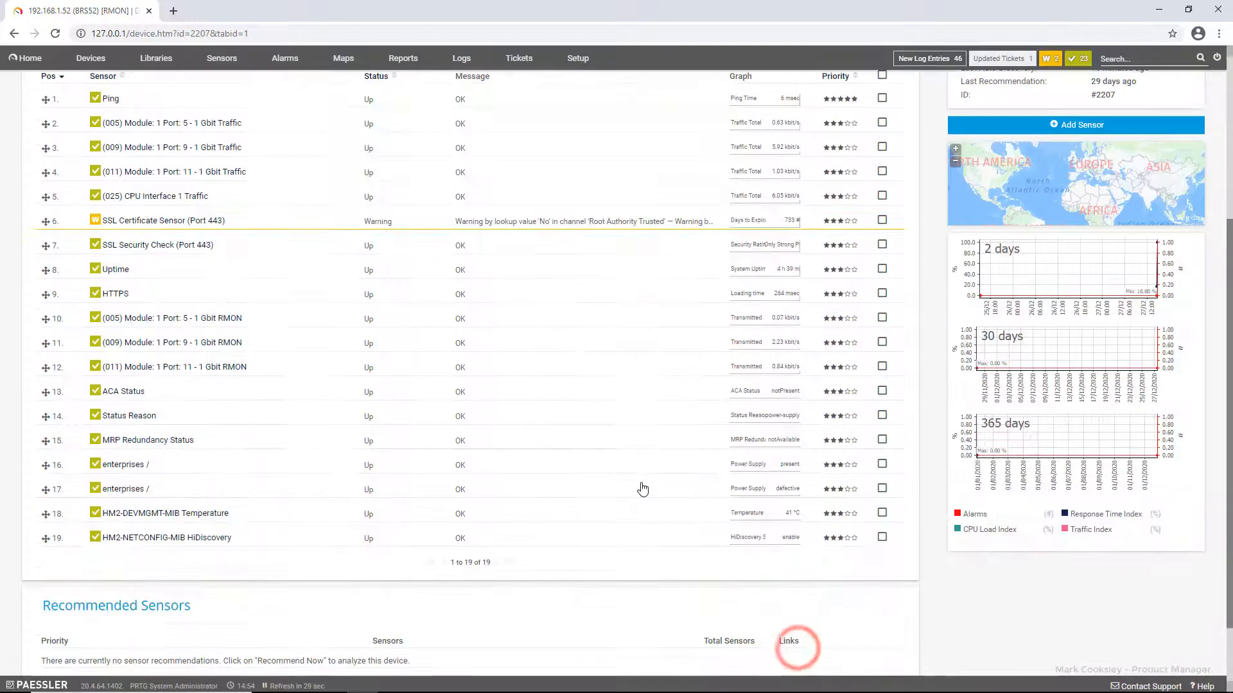
left_click(882, 464)
type("Power Supply 2")
left_click(822, 651)
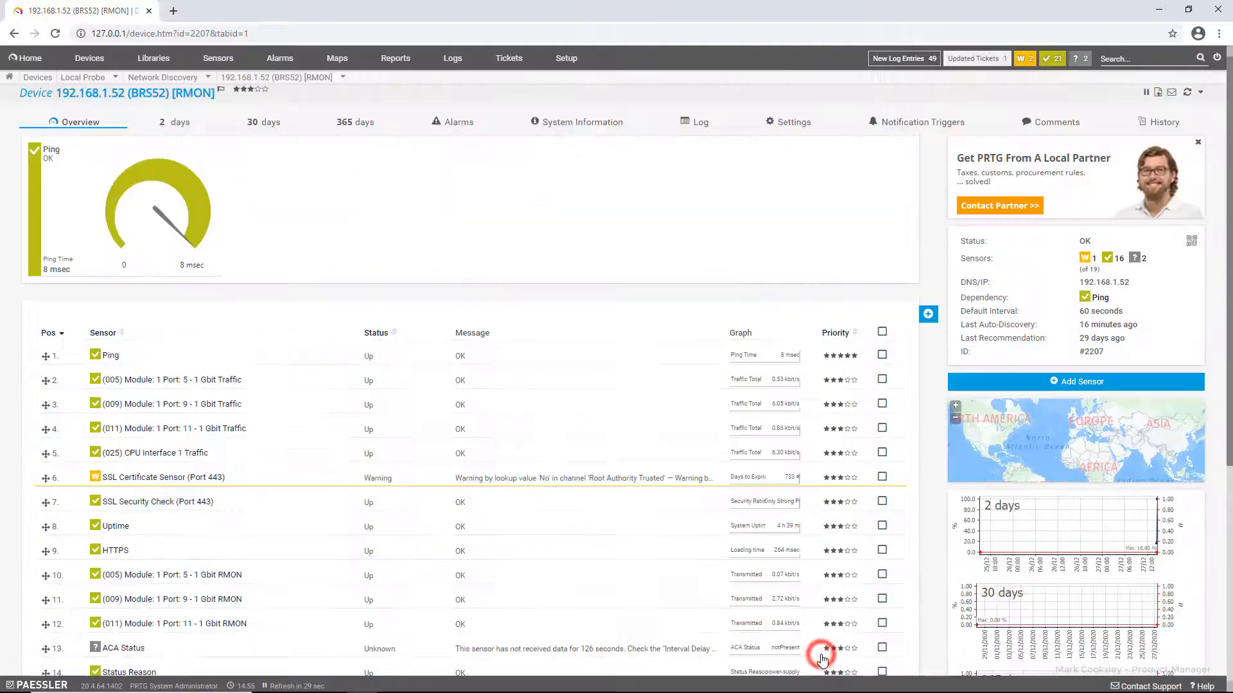
Step: Rename the row 17 sensor to Power Supply 1
scroll(672, 565, "down", 3)
left_click(882, 553)
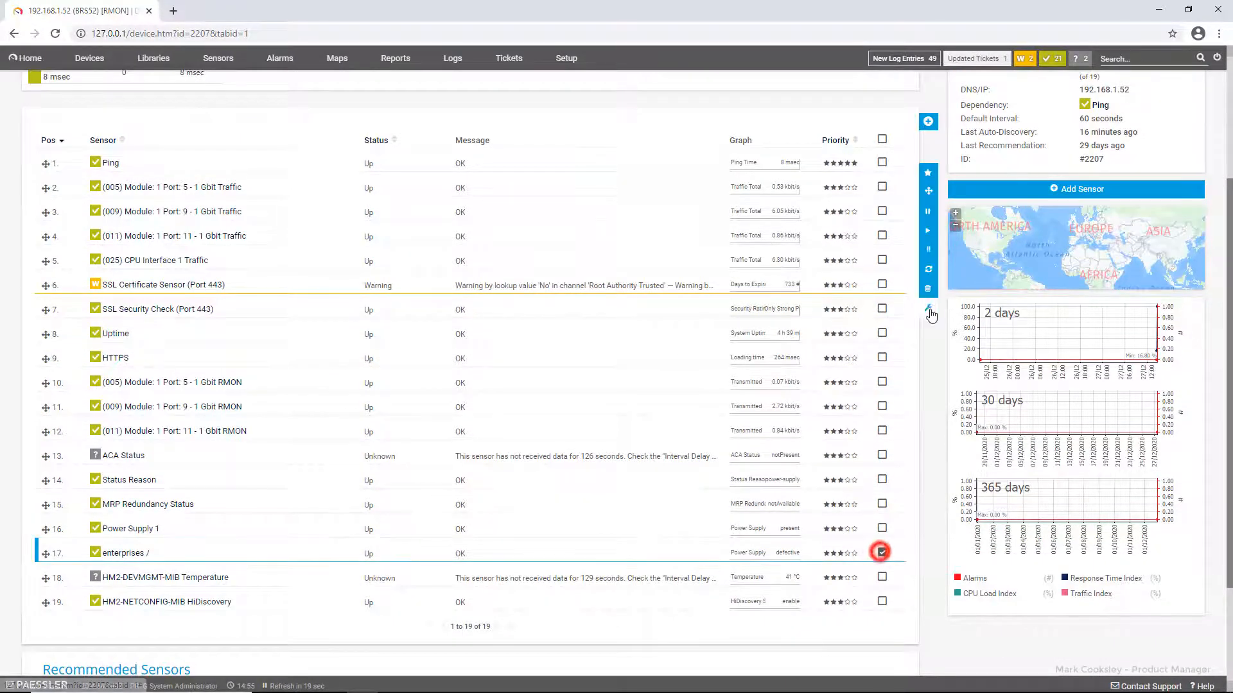
left_click(929, 308)
triple_click(446, 326)
type("Power Supply 1")
left_click(811, 651)
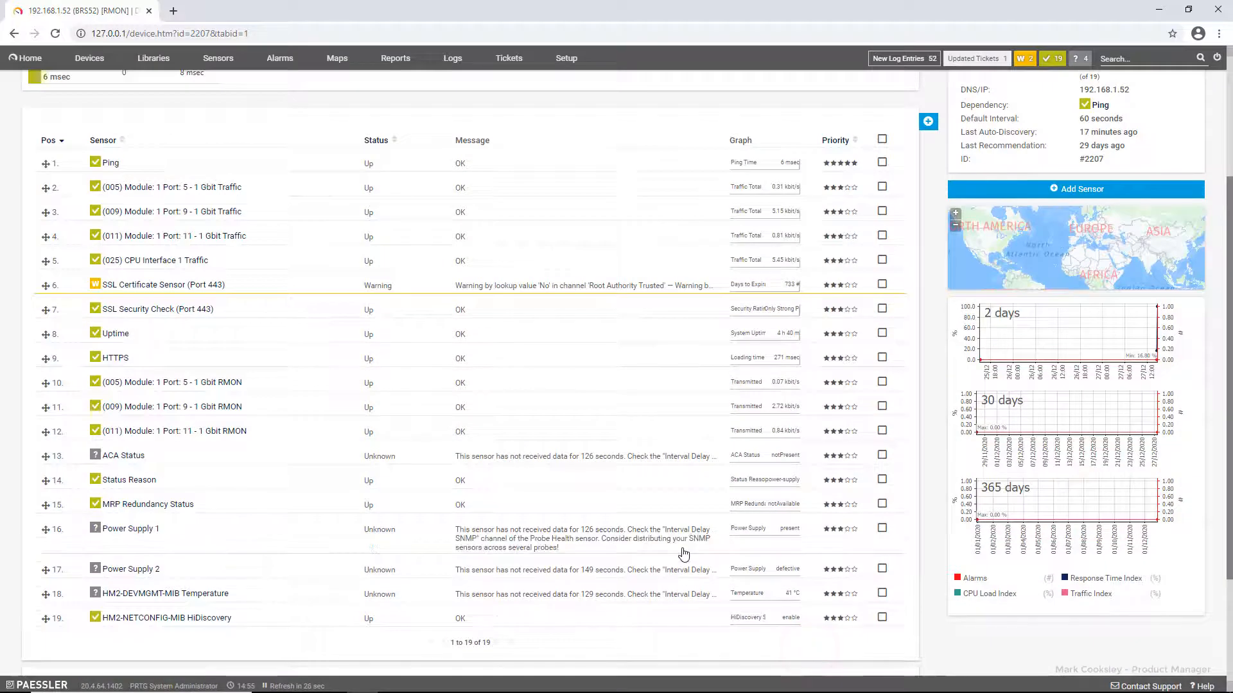
Step: Strip the HM2 MIB prefixes, renaming the sensors to Temperature and HiDiscovery Status
left_click(882, 577)
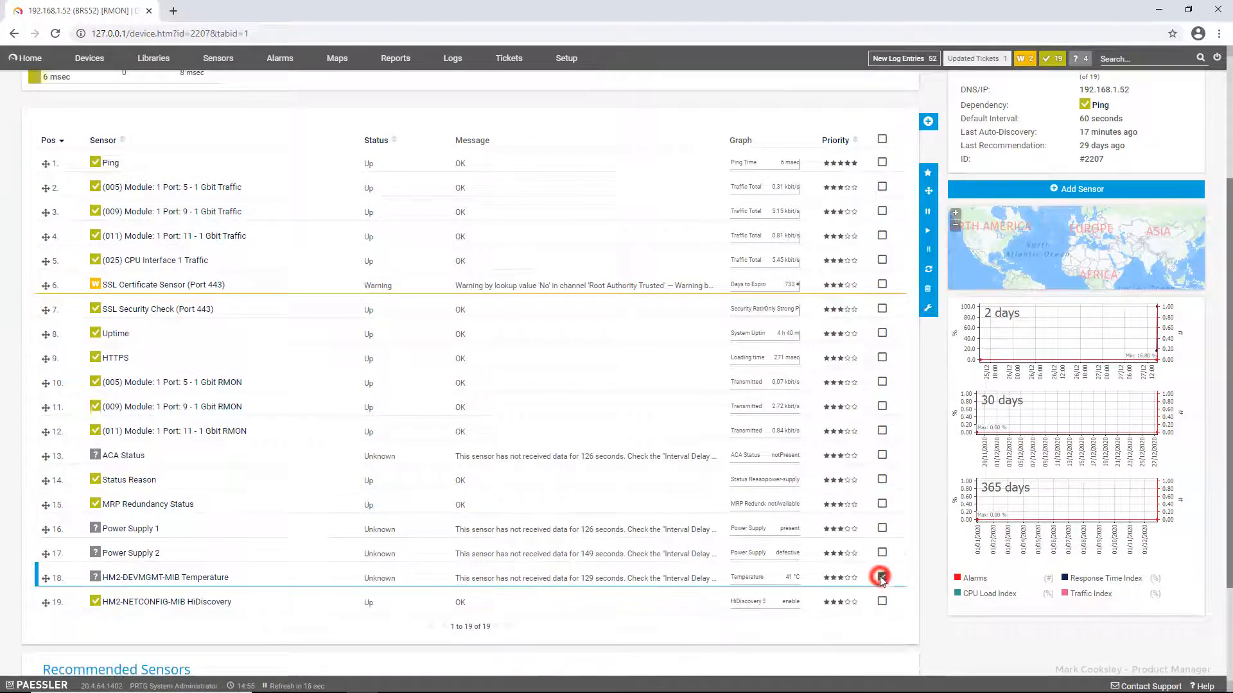
left_click(928, 308)
left_click_drag(459, 304, 369, 322)
key("BackSpace")
left_click(822, 652)
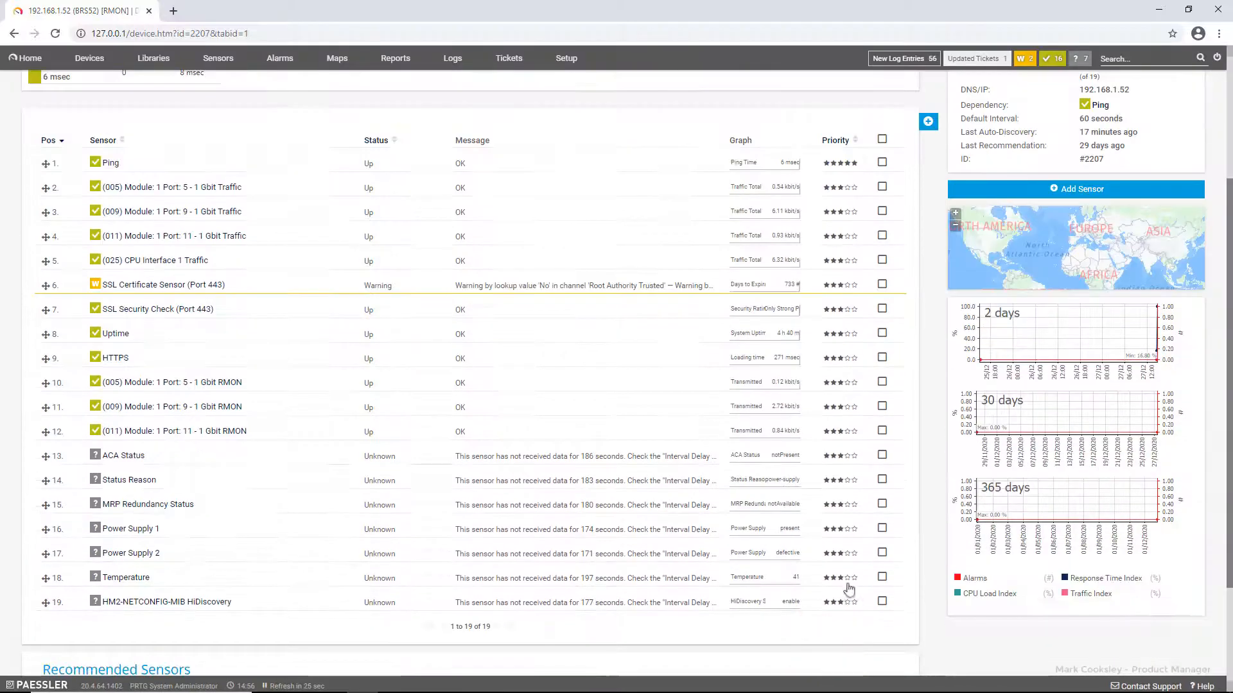
left_click(881, 601)
left_click(929, 308)
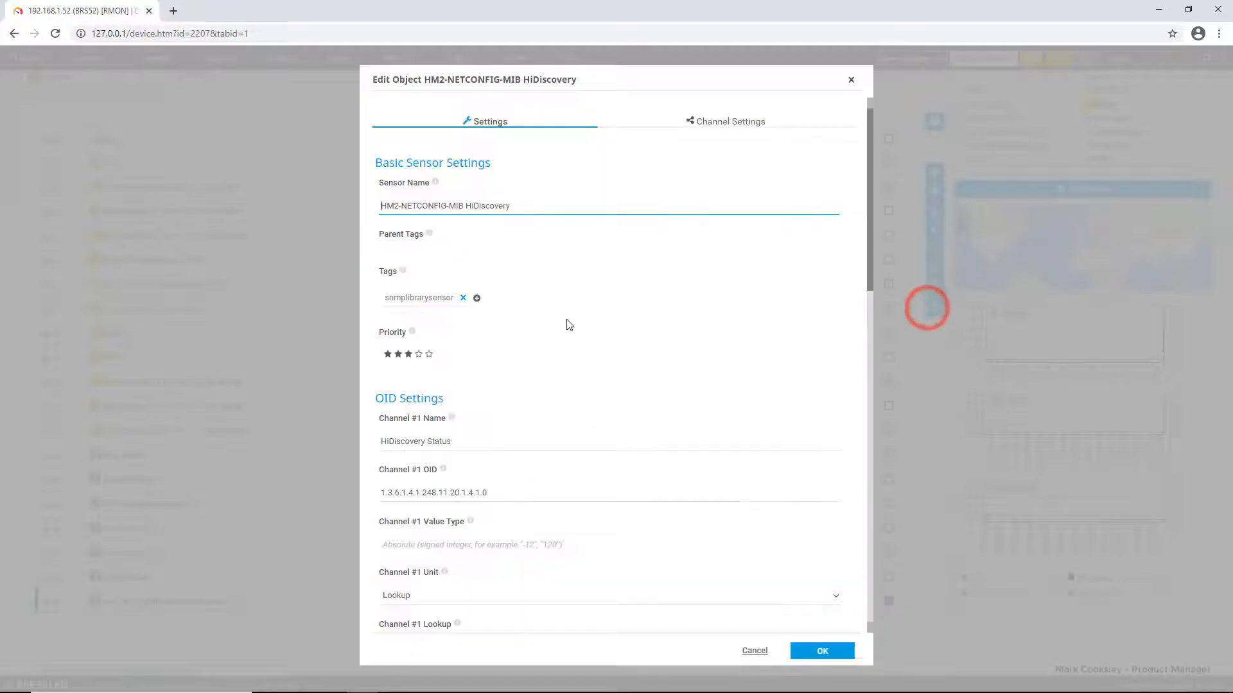
left_click_drag(466, 305, 379, 306)
key("BackSpace")
type("Status")
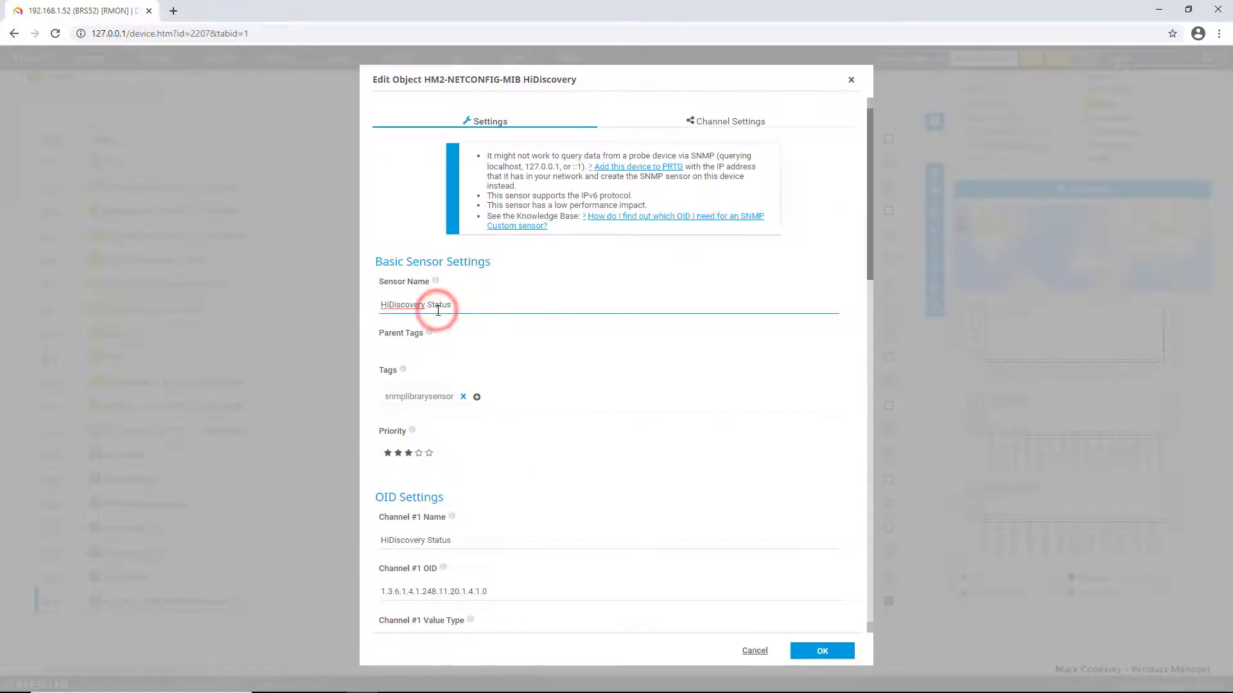
left_click(814, 651)
scroll(753, 539, "down", 3)
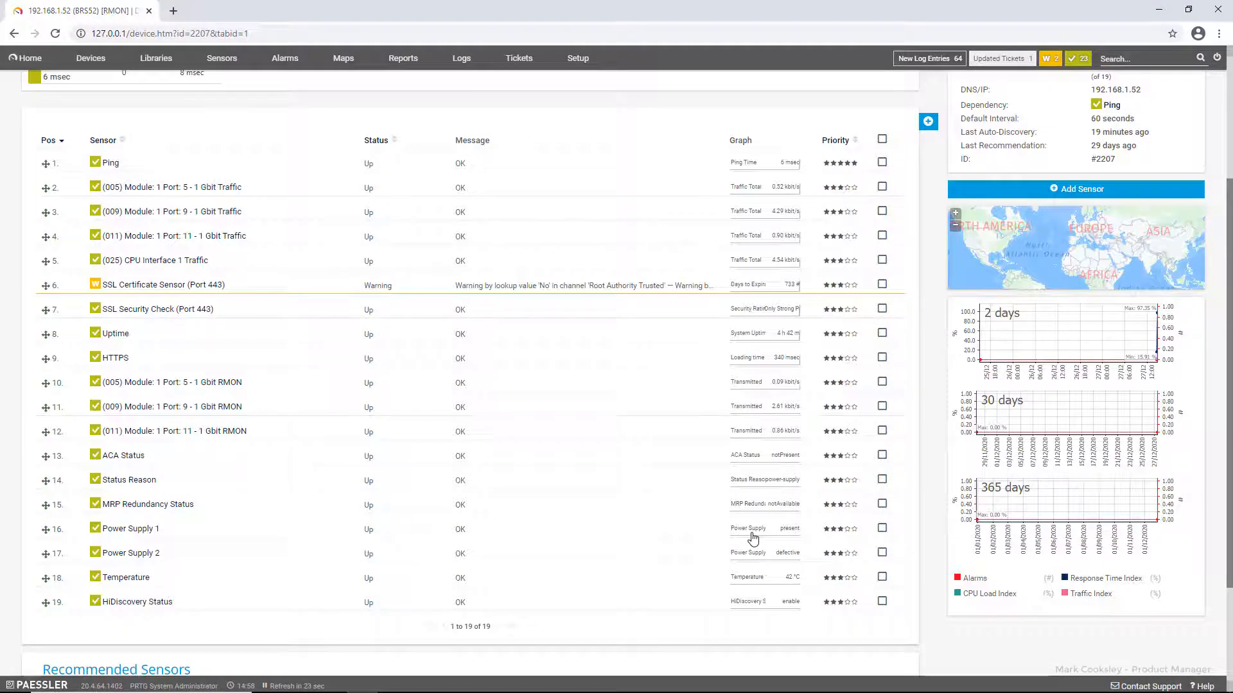
Step: Open Devices to show the Root group overview with BRS52's library sensors
left_click(91, 57)
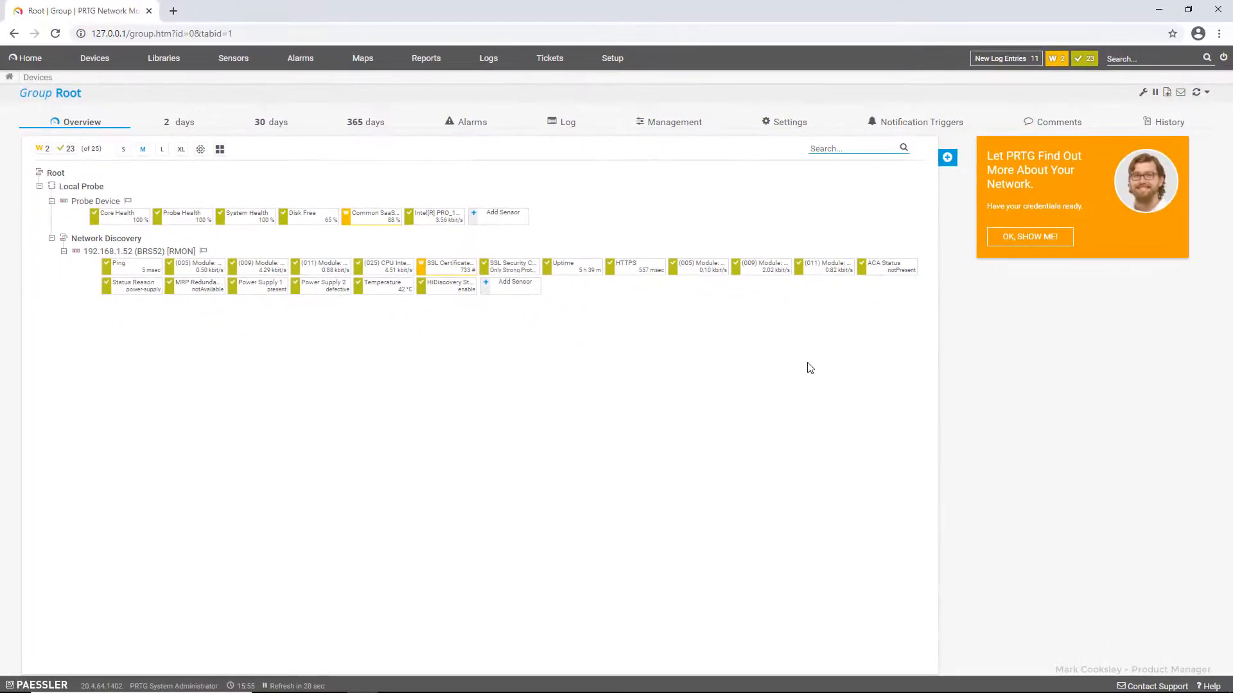
Step: Clear the Read-only attribute on PRTG's lookups folder, then open its custom subfolder
left_click(1154, 13)
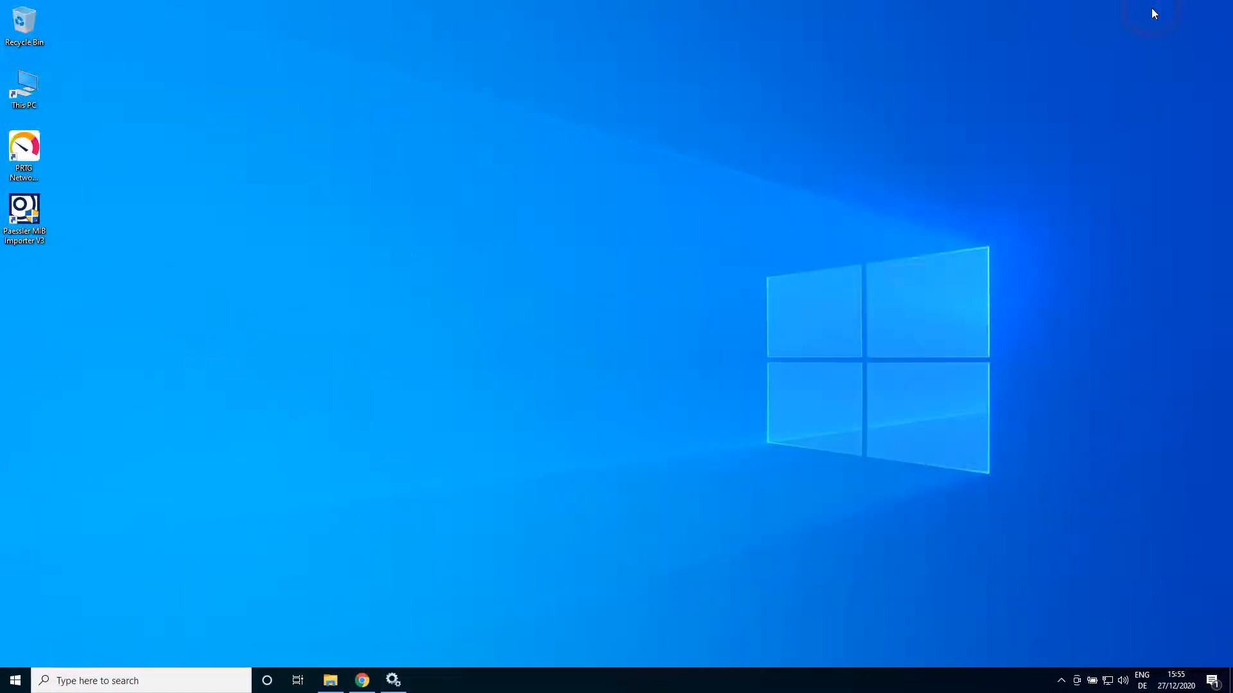
left_click(330, 680)
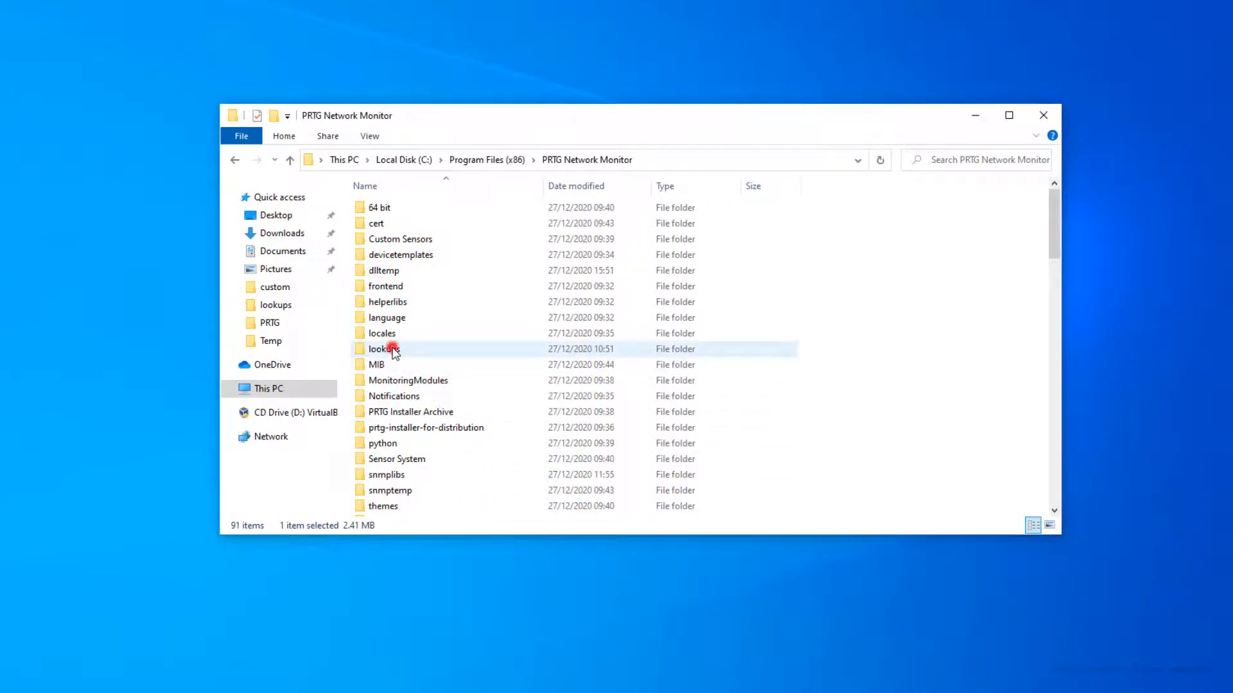
double_click(394, 350)
right_click(399, 207)
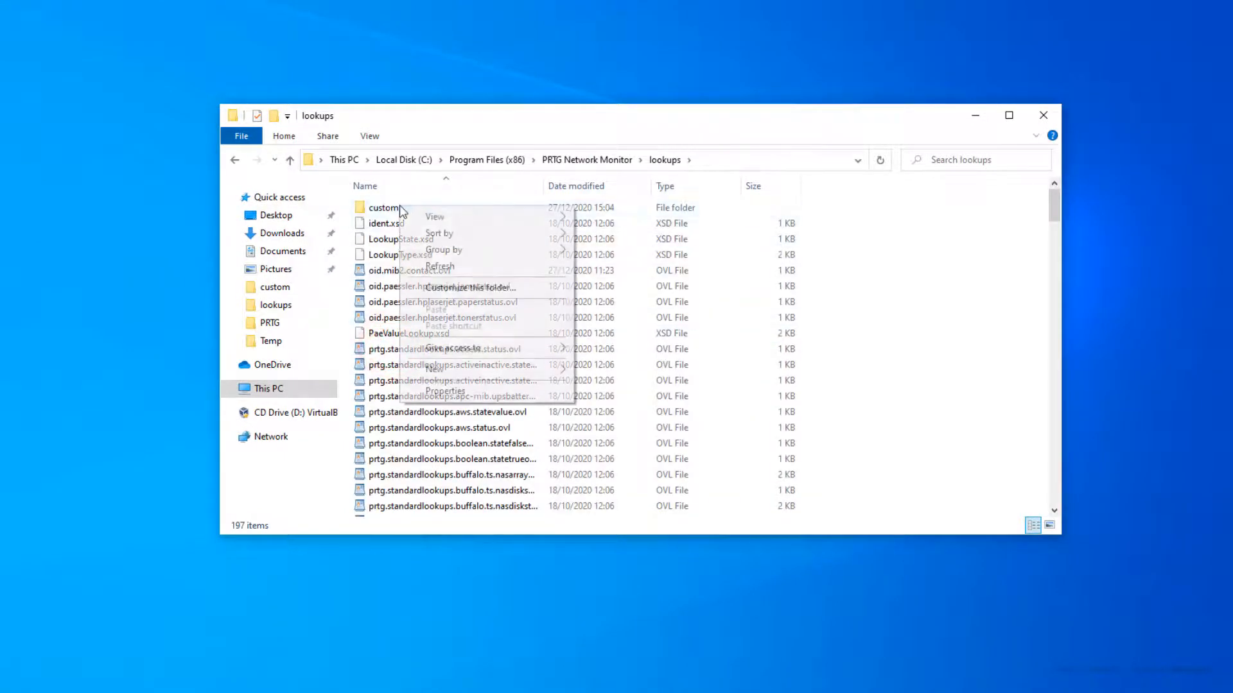
left_click(448, 391)
left_click(306, 414)
left_click(350, 522)
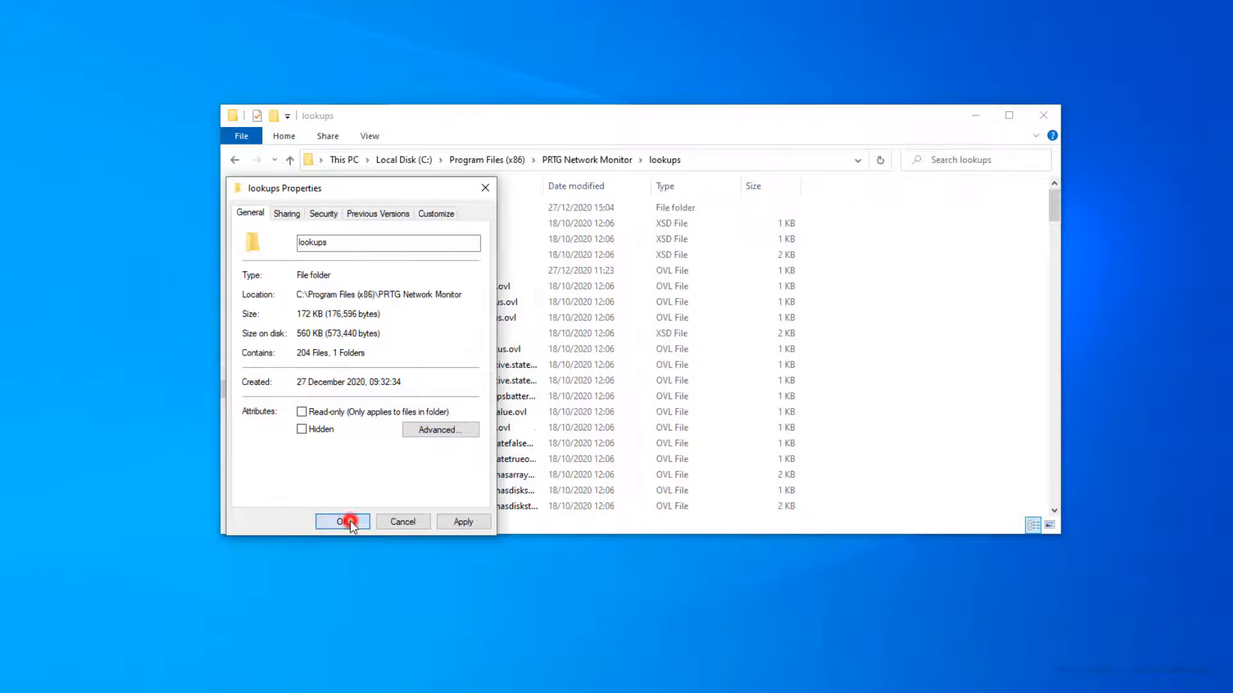
left_click(432, 378)
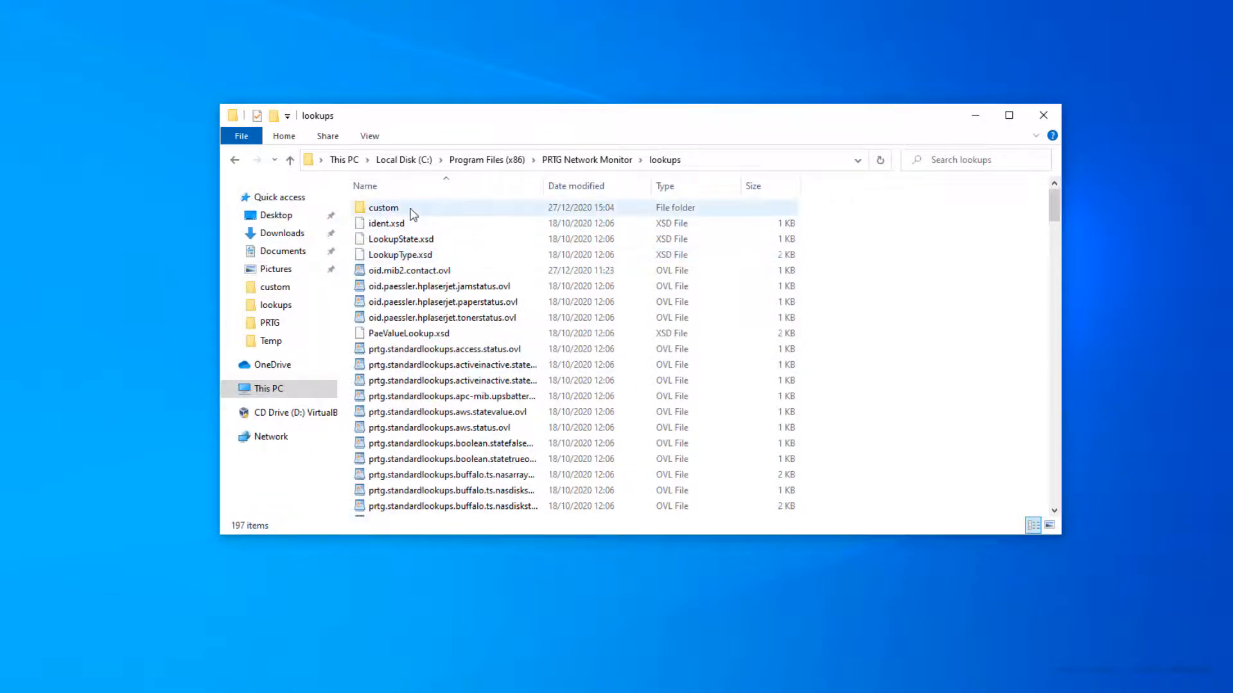
double_click(412, 214)
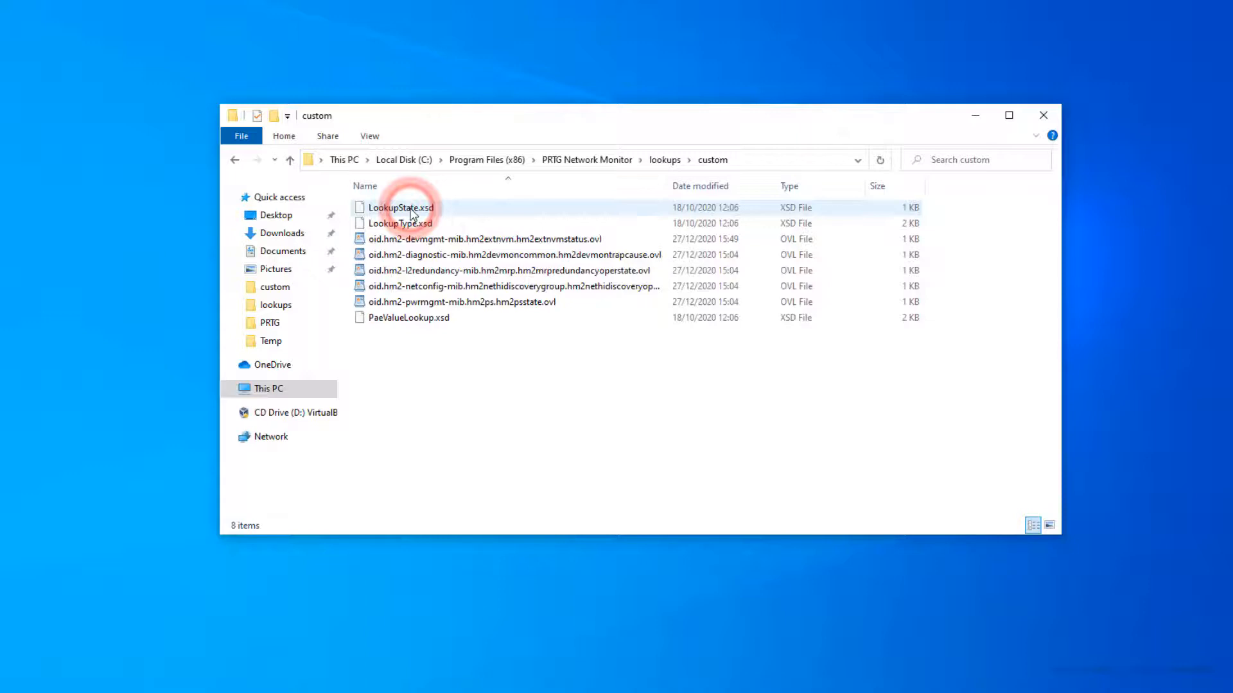
left_click(427, 243)
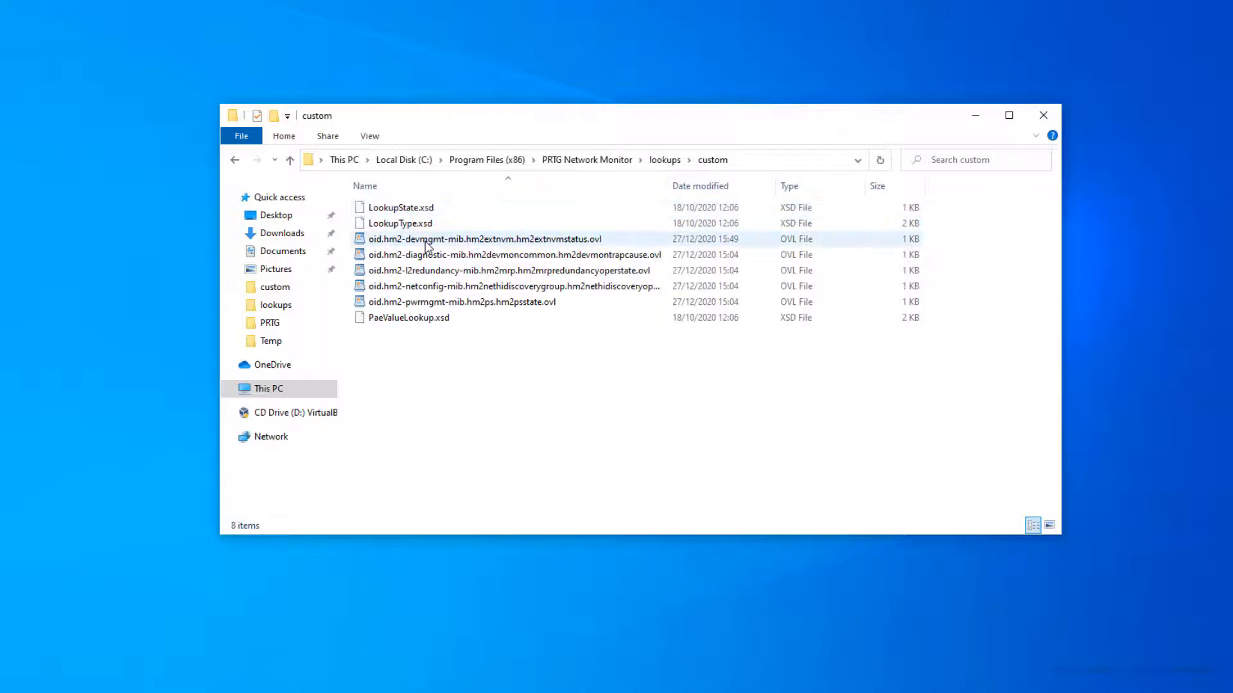
Step: Open the hm2extnvmstatus .ovl lookup file in WordPad
double_click(427, 242)
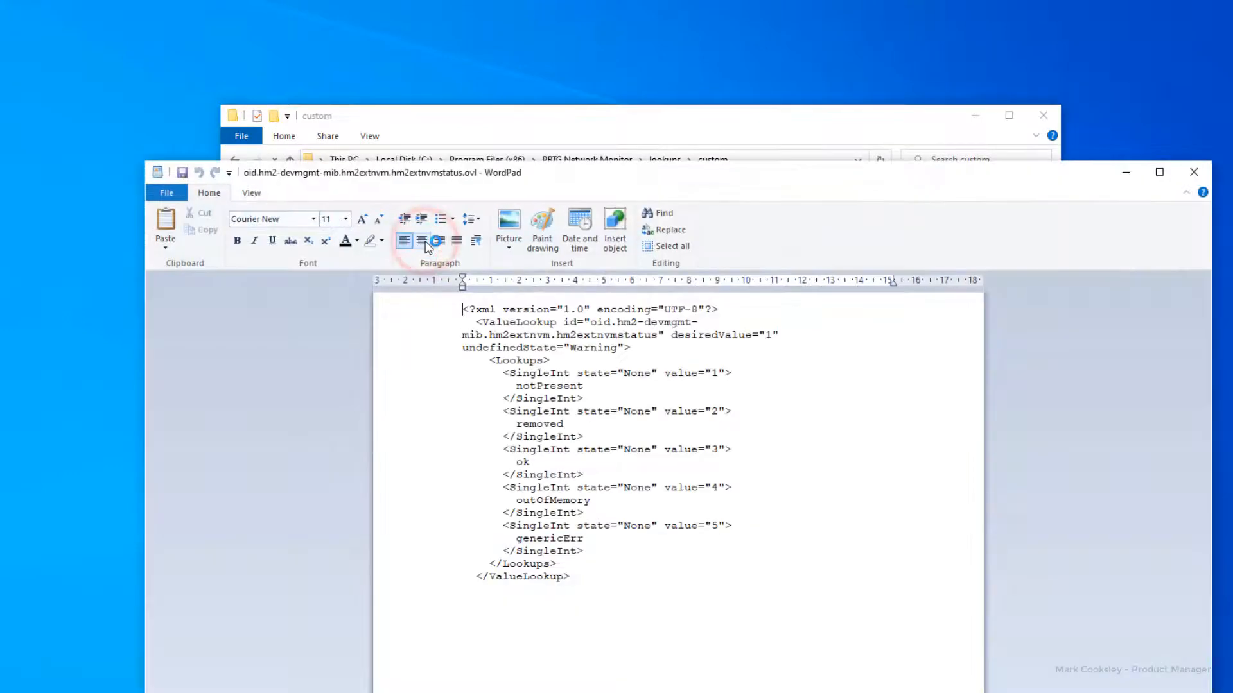
left_click(432, 188)
left_click(552, 188)
left_click_drag(551, 187, 518, 113)
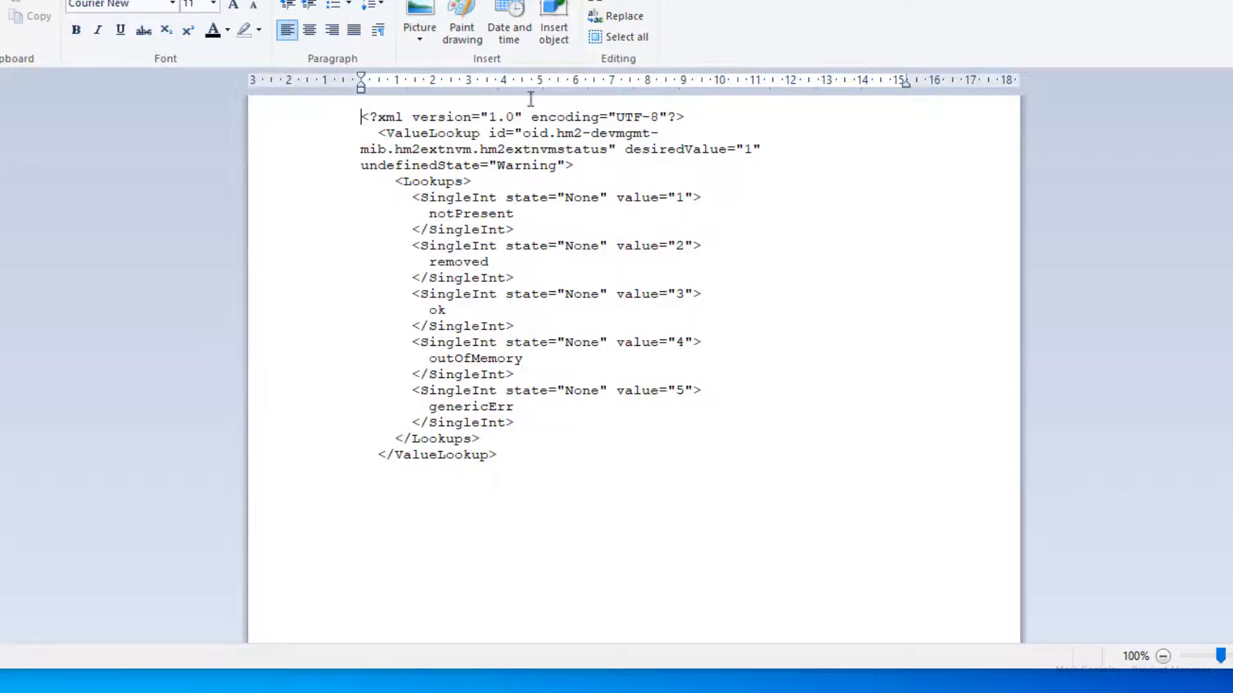
Step: Set the states of values 1, 2, 4 and 5 to Warning and value 3 to OK
left_click(570, 197)
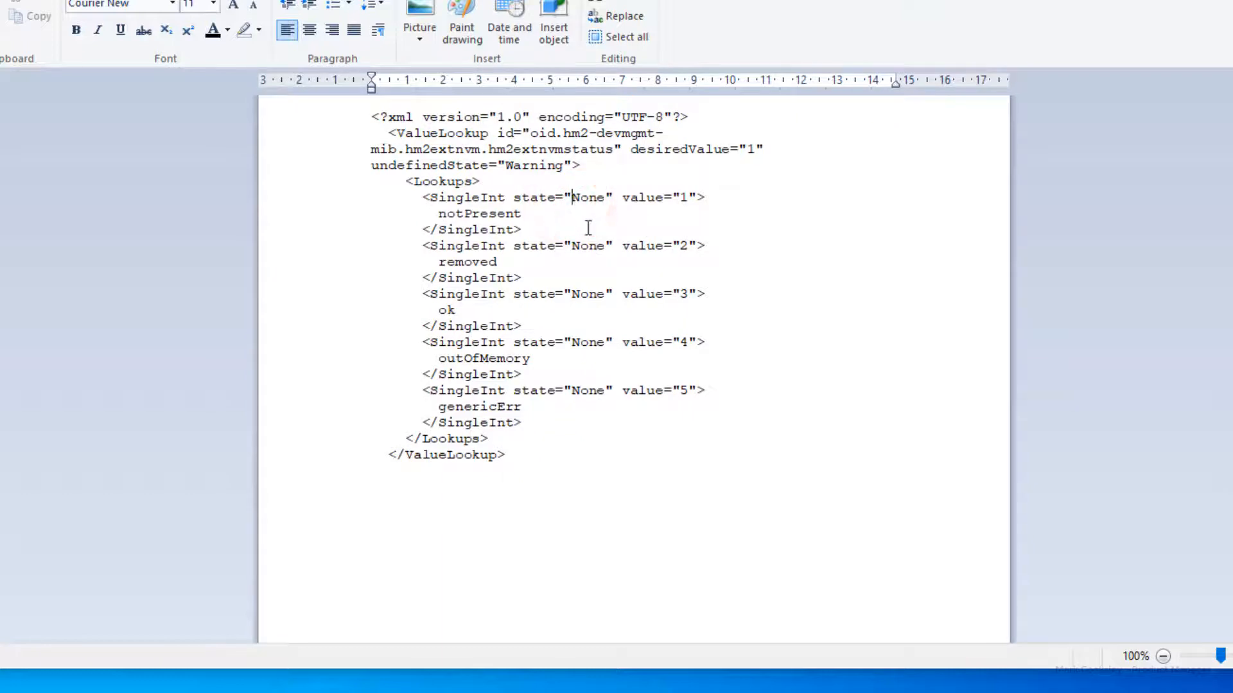
double_click(589, 197)
key("Delete")
type("Warning")
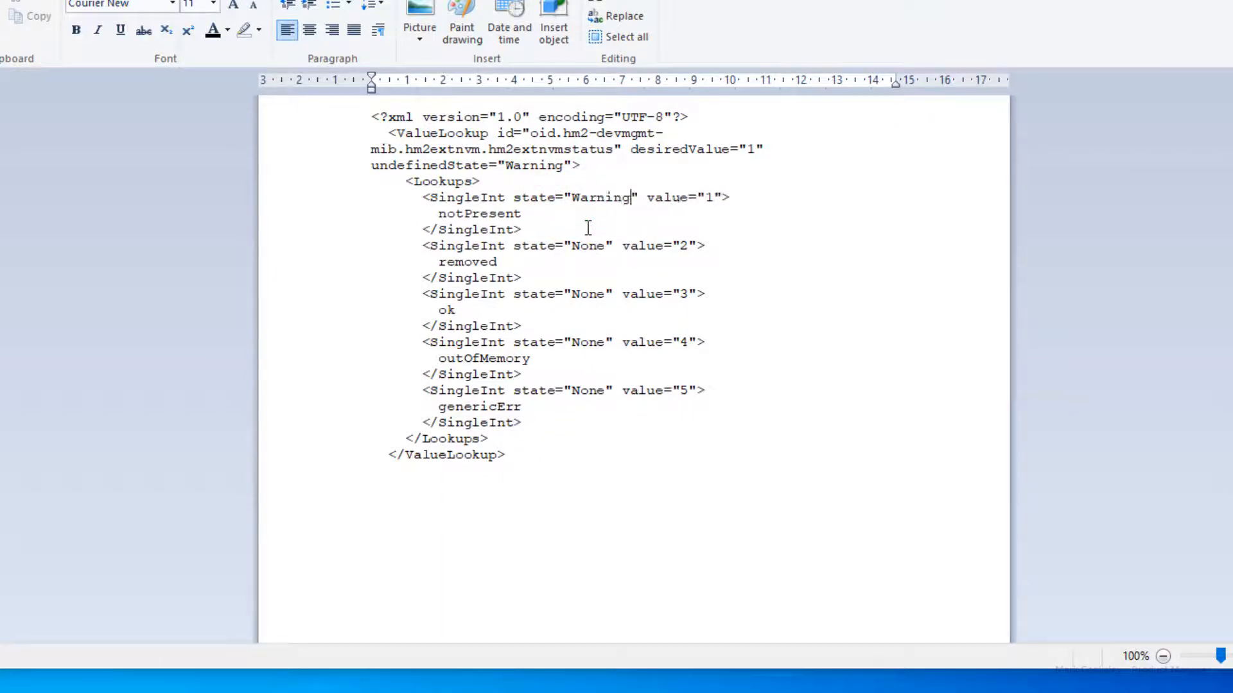
key("shift+Left")
key("shift+Left")
key("shift+Left")
key("shift+Left")
key("shift+Left")
key("shift+Left")
key("shift+Left")
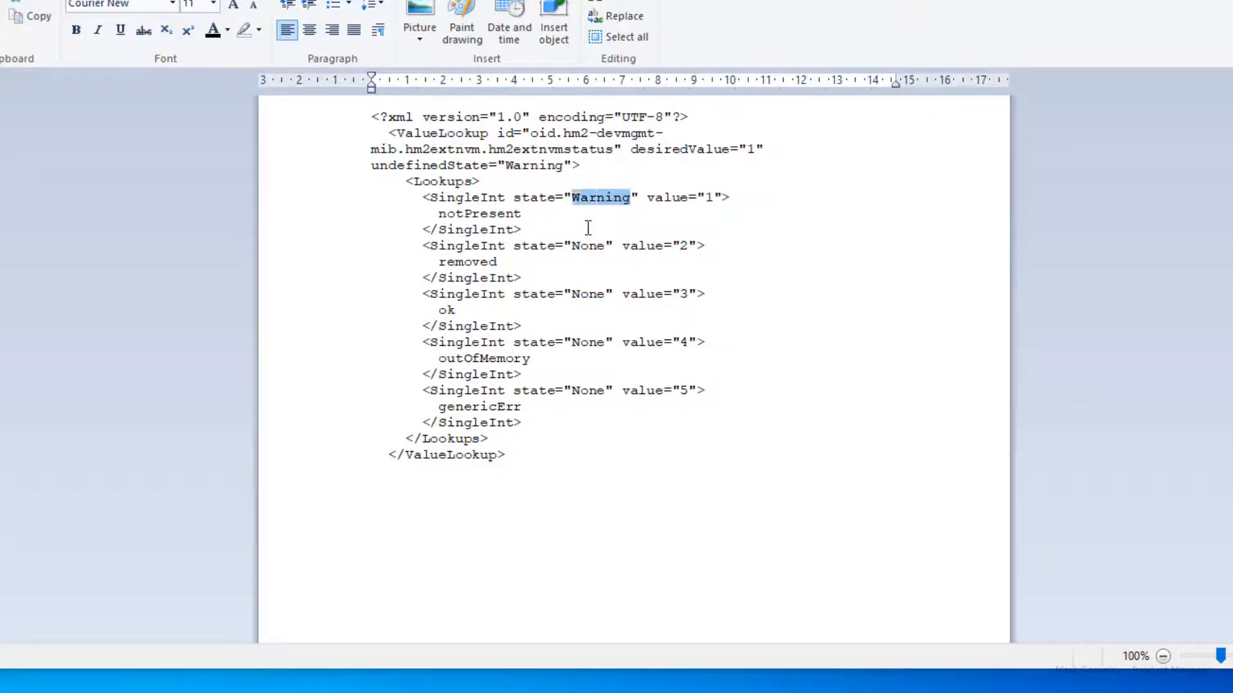
double_click(586, 245)
key("ctrl+v")
double_click(587, 342)
key("ctrl+v")
double_click(589, 390)
key("ctrl+v")
double_click(586, 293)
type("OK")
Step: Change the labels notPresent, removed and ok to Not Present, Removed and OK
left_click(444, 216)
key("BackSpace")
type("N")
key("Right")
key("Right")
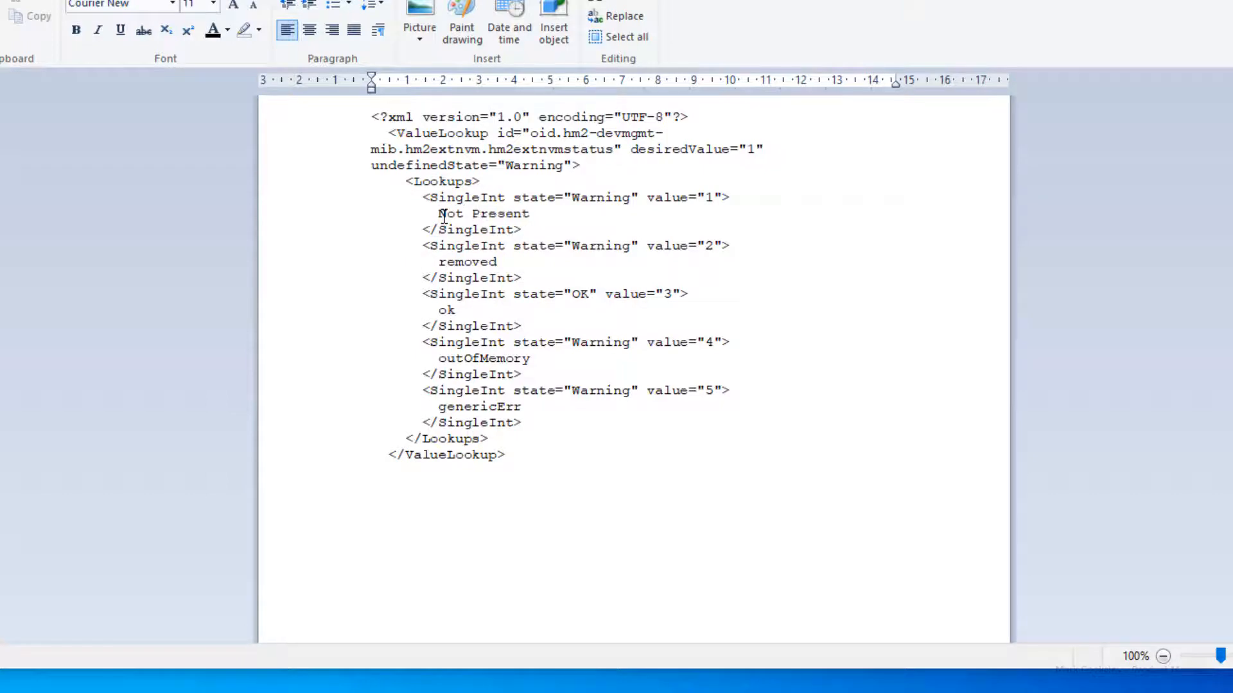
left_click(441, 259)
key("BackSpace")
type("R")
left_click(460, 309)
key("BackSpace")
key("BackSpace")
type("OK")
Step: Change the labels outOfMemory and genericErr to Out Of Memory and Generic Error
left_click(448, 358)
key("BackSpace")
type("O")
key("Right")
key("Right")
key("Right")
key("Right")
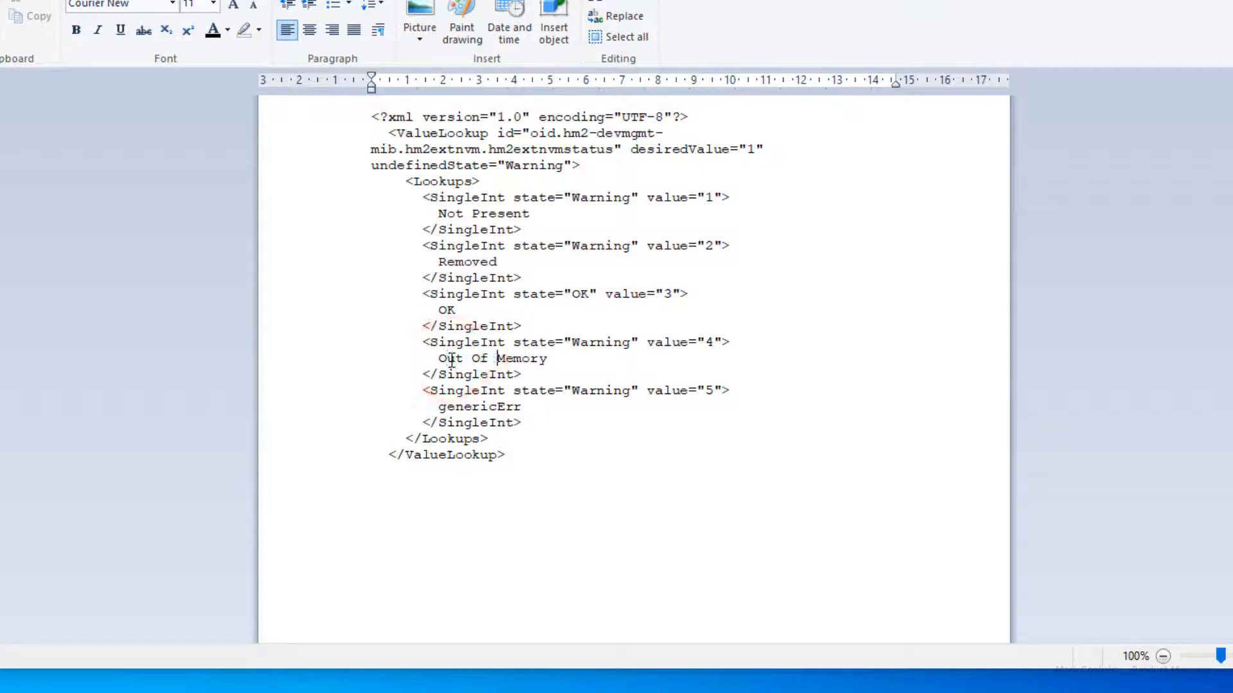
left_click(447, 406)
key("BackSpace")
type("G")
key("Right")
key("Right")
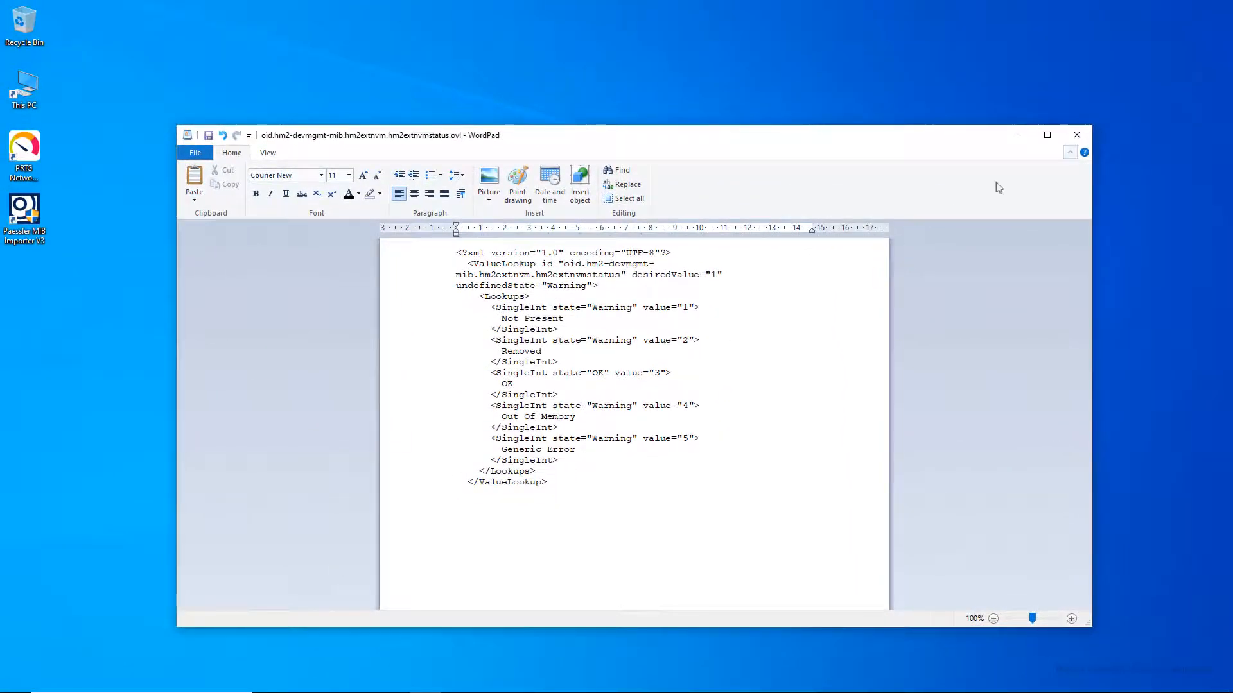
Step: Save the edited NVM status lookup and open the diagnostic trap-cause lookup file
left_click(1077, 135)
left_click(599, 399)
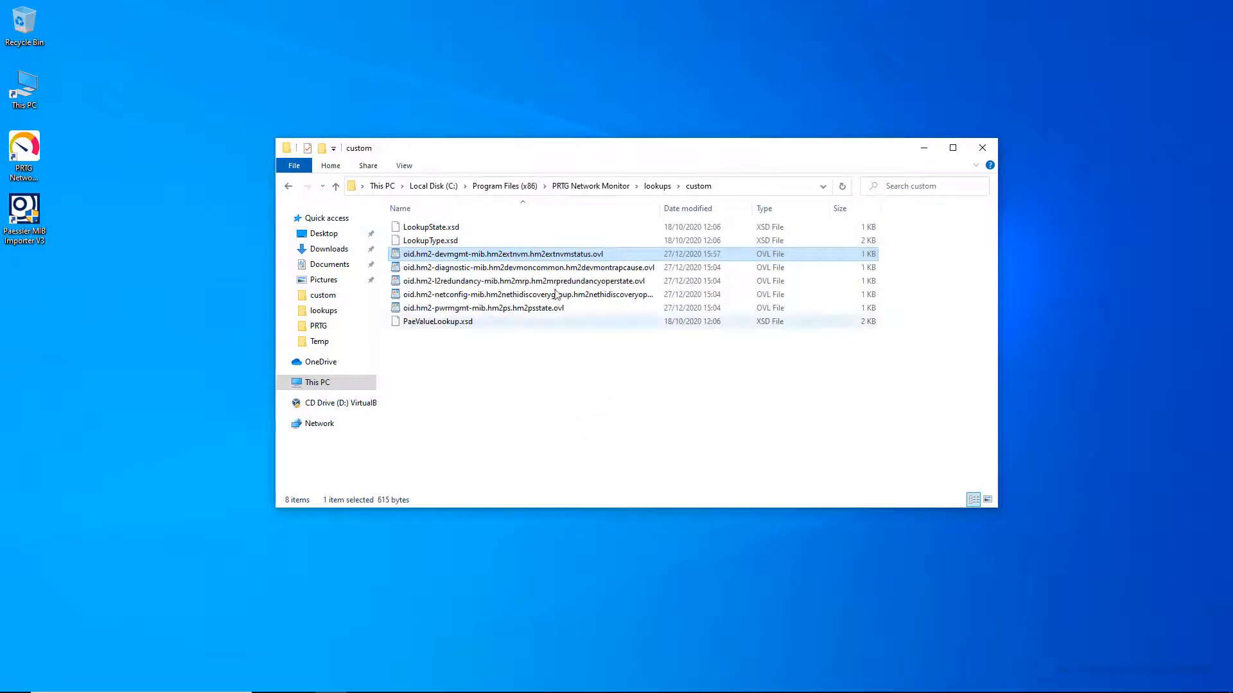
double_click(546, 268)
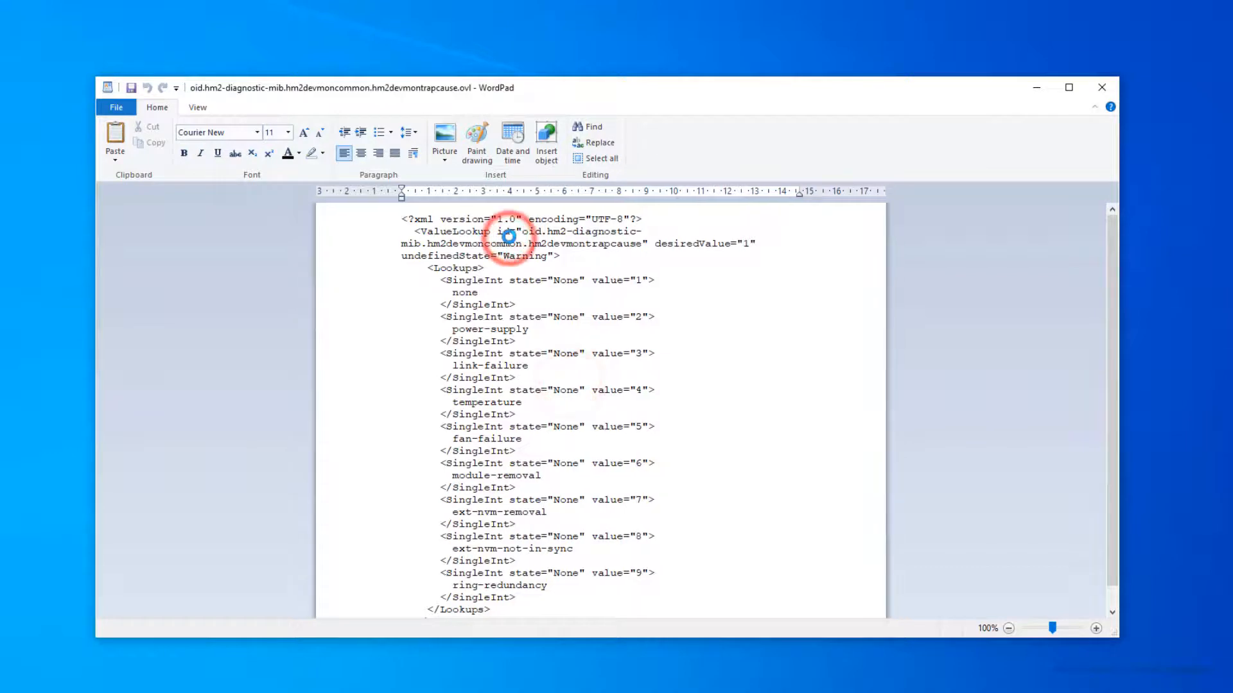
Step: Set the trap-cause states so value 1 is OK and every other entry is Warning
double_click(566, 280)
type("OK")
double_click(558, 316)
type("Warning")
double_click(565, 355)
type("Warning")
double_click(560, 390)
type("Warning")
double_click(563, 427)
type("Warning")
double_click(566, 500)
type("Warning")
double_click(565, 536)
type("Warning")
double_click(565, 573)
type("Warning")
Step: Retitle labels as None, Power Supply, Link Failure, Temperature, Fan Failure and Module Removal
left_click(458, 295)
key("BackSpace")
type("N")
left_click(457, 328)
key("BackSpace")
type("P")
key("Right")
key("Right")
key("Right")
key("Right")
key("Right")
key("Right")
key("BackSpace")
key("BackSpace")
type("S")
left_click(458, 365)
key("BackSpace")
type("L")
key("Right")
key("Right")
key("Right")
key("Right")
key("Right")
key("BackSpace")
key("BackSpace")
type("F")
left_click(458, 402)
key("BackSpace")
type("T")
left_click(460, 439)
key("BackSpace")
type("F")
key("Right")
key("Right")
key("Right")
key("Right")
key("BackSpace")
key("BackSpace")
type("F")
left_click(460, 475)
key("BackSpace")
type("M")
key("Right")
key("Right")
key("BackSpace")
key("BackSpace")
type("R")
Step: Relabel the NVM entries as ACA Removal and ACA Not In Sync, and begin capitalising ring-redundancy
left_click(504, 512)
key("BackSpace")
key("BackSpace")
key("BackSpace")
key("BackSpace")
key("BackSpace")
key("BackSpace")
key("BackSpace")
key("BackSpace")
type("ACA")
key("Right")
key("BackSpace")
type("R")
key("BackSpace")
key("BackSpace")
key("BackSpace")
key("BackSpace")
key("BackSpace")
key("BackSpace")
key("BackSpace")
key("BackSpace")
type("ACA")
key("Right")
key("BackSpace")
type("N")
key("Right")
key("Right")
key("Right")
key("Right")
key("BackSpace")
key("BackSpace")
type("I")
key("Right")
key("Right")
key("Right")
key("BackSpace")
key("BackSpace")
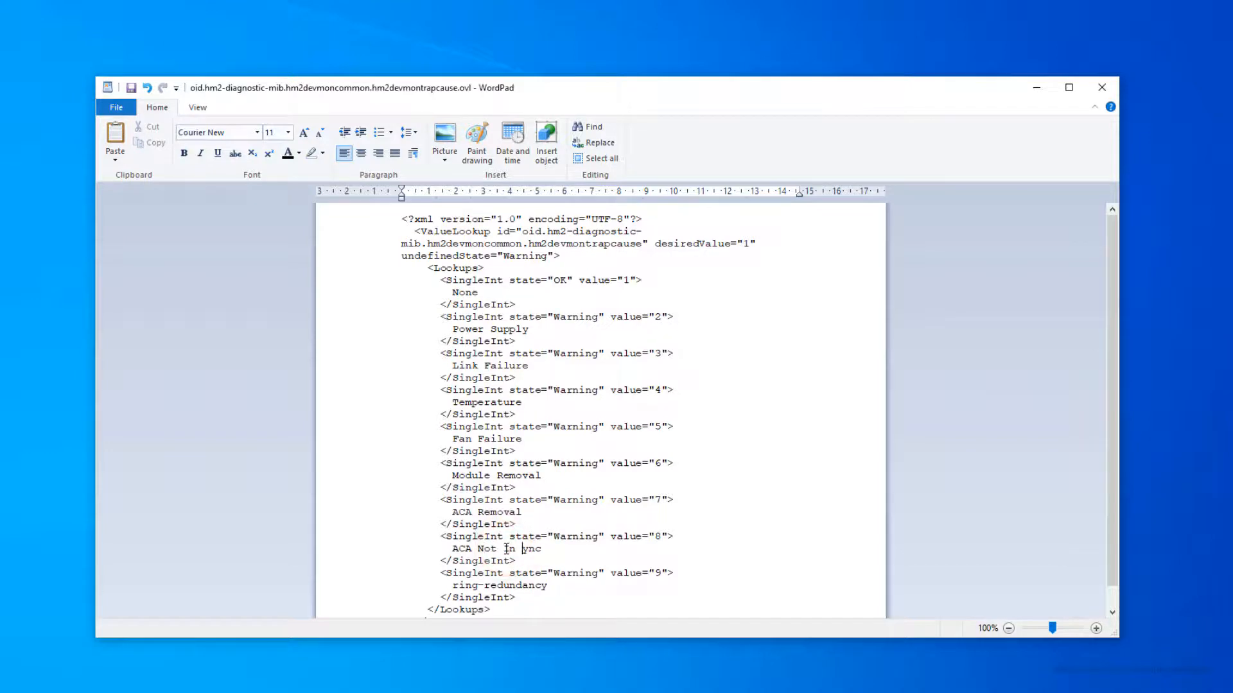
type("S")
scroll(453, 578, "down", 1)
left_click(454, 565)
key("Right")
key("BackSpace")
Step: Finish the Ring Redundancy label and save the trap-cause lookup
type("R")
key("Right")
key("Right")
key("Right")
key("Right")
key("BackSpace")
key("BackSpace")
type("R")
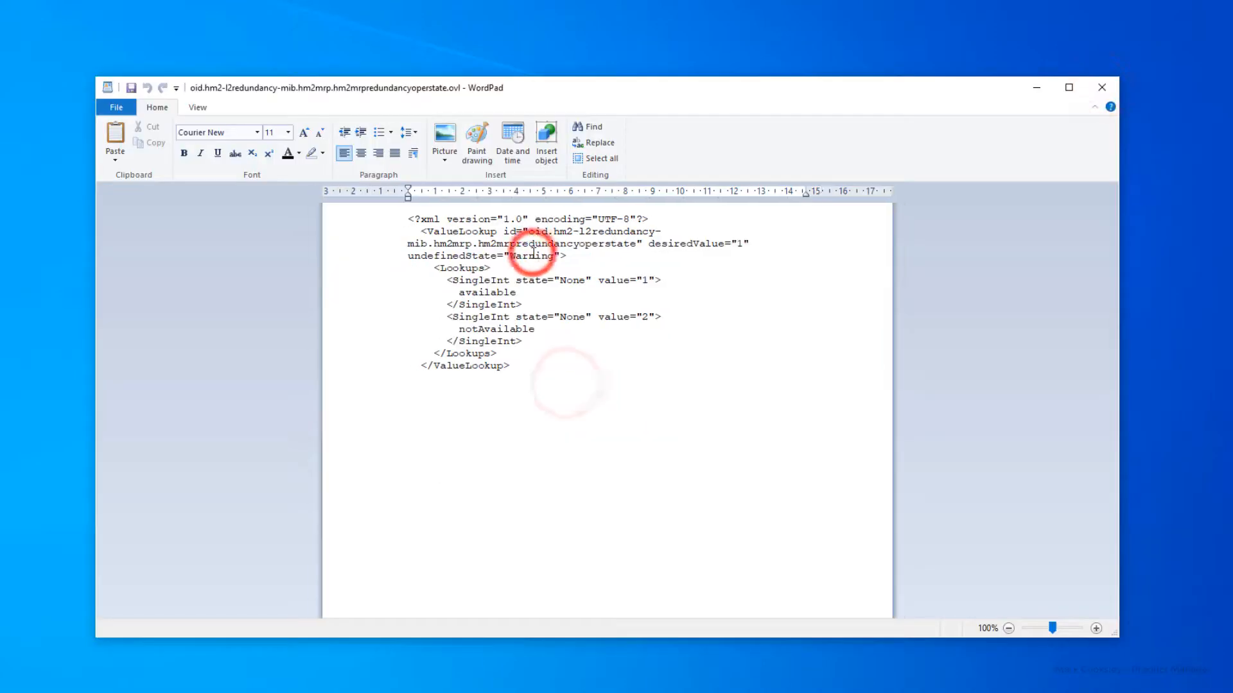
left_click(584, 283)
Step: In the redundancy lookup, set OK for Available and Warning for Not Available
double_click(571, 281)
type("OK")
double_click(571, 316)
type("Warning")
left_click(464, 292)
key("BackSpace")
type("A")
key("BackSpace")
type("N")
key("Right")
key("Right")
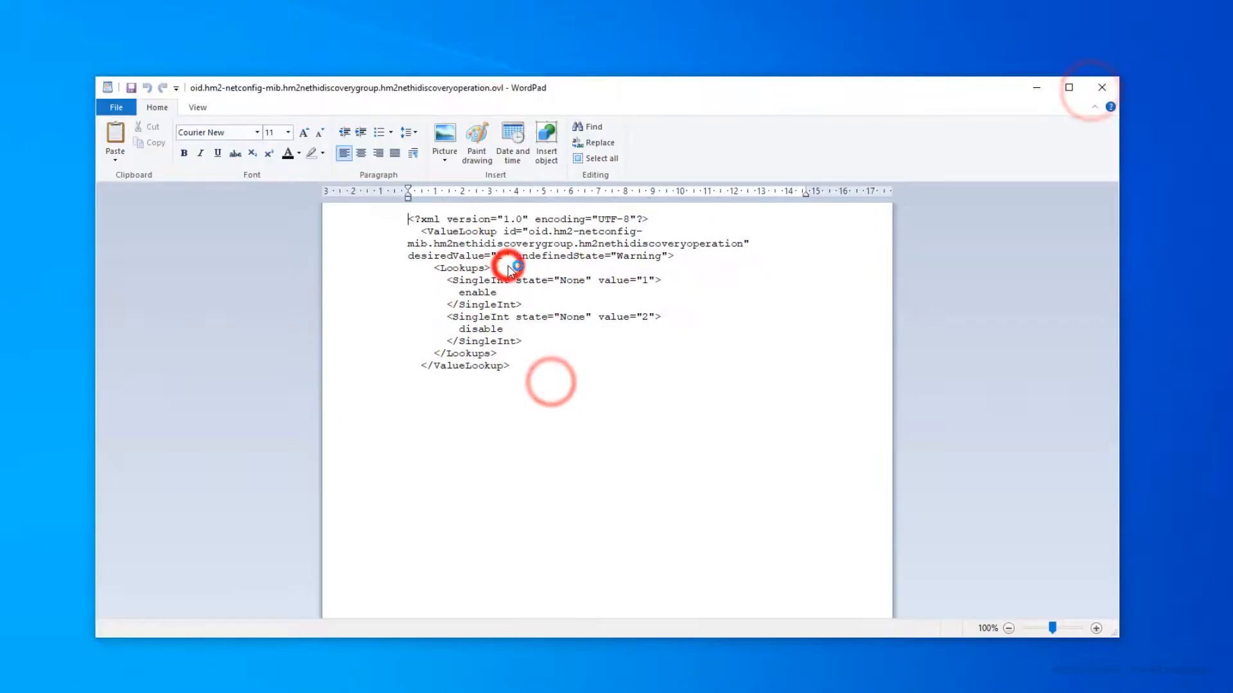
Step: Set the HiDiscovery lookup's enable entry to Error and disable entry to OK, adjusting labels, and save it
double_click(571, 281)
type("Error")
left_click(461, 296)
type("E")
key("Right")
key("Right")
key("Right")
key("Right")
key("Right")
type("d")
left_click(585, 317)
key("BackSpace")
key("BackSpace")
key("BackSpace")
key("BackSpace")
type("OK")
left_click(468, 331)
key("BackSpace")
type("d")
left_click(1102, 87)
left_click(567, 379)
Step: In the power-supply state lookup, set value 1 to OK Present and value 2 to Error Defective
double_click(453, 281)
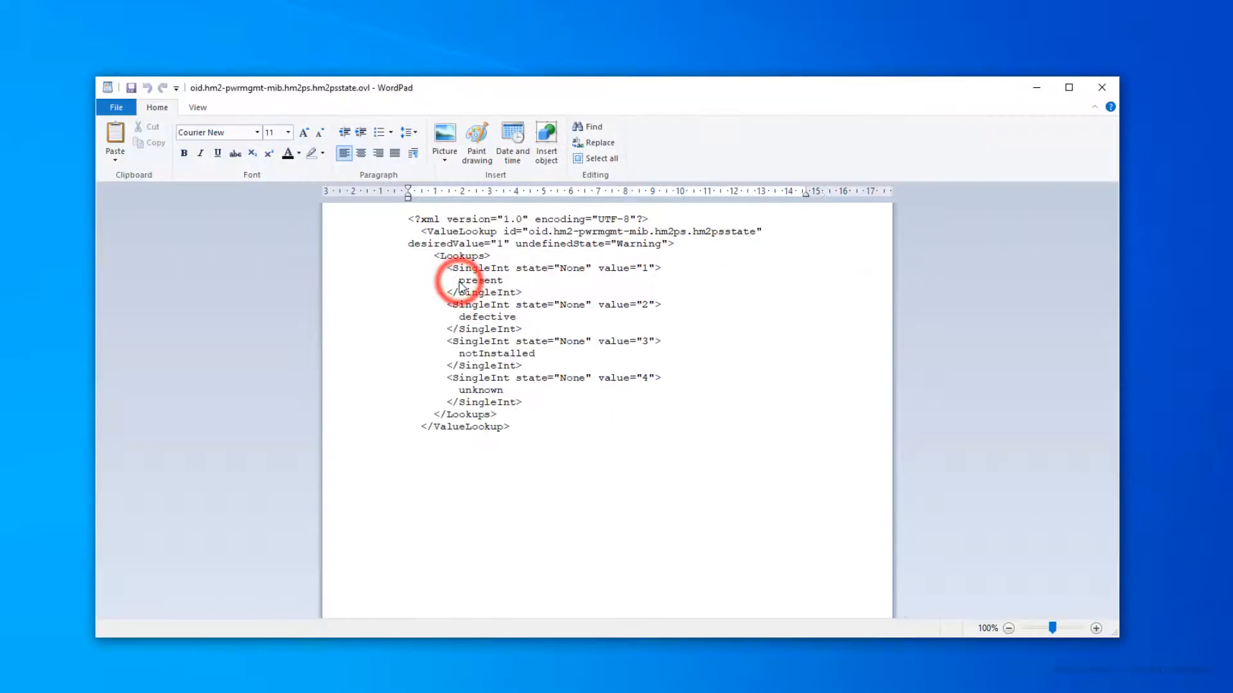
left_click(585, 268)
key("BackSpace")
key("BackSpace")
key("BackSpace")
key("BackSpace")
type("OK")
left_click(465, 281)
key("BackSpace")
type("P")
left_click(585, 305)
key("BackSpace")
key("BackSpace")
key("BackSpace")
key("BackSpace")
type("Error")
left_click(465, 317)
key("BackSpace")
type("D")
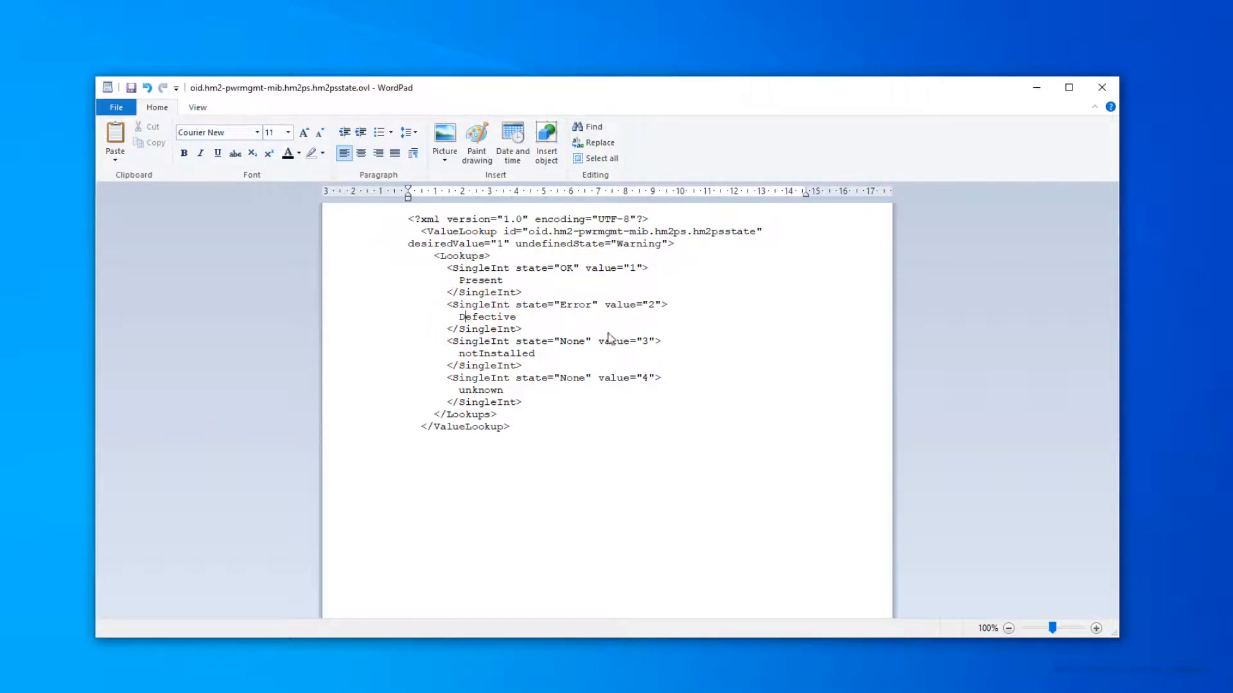
left_click(1102, 87)
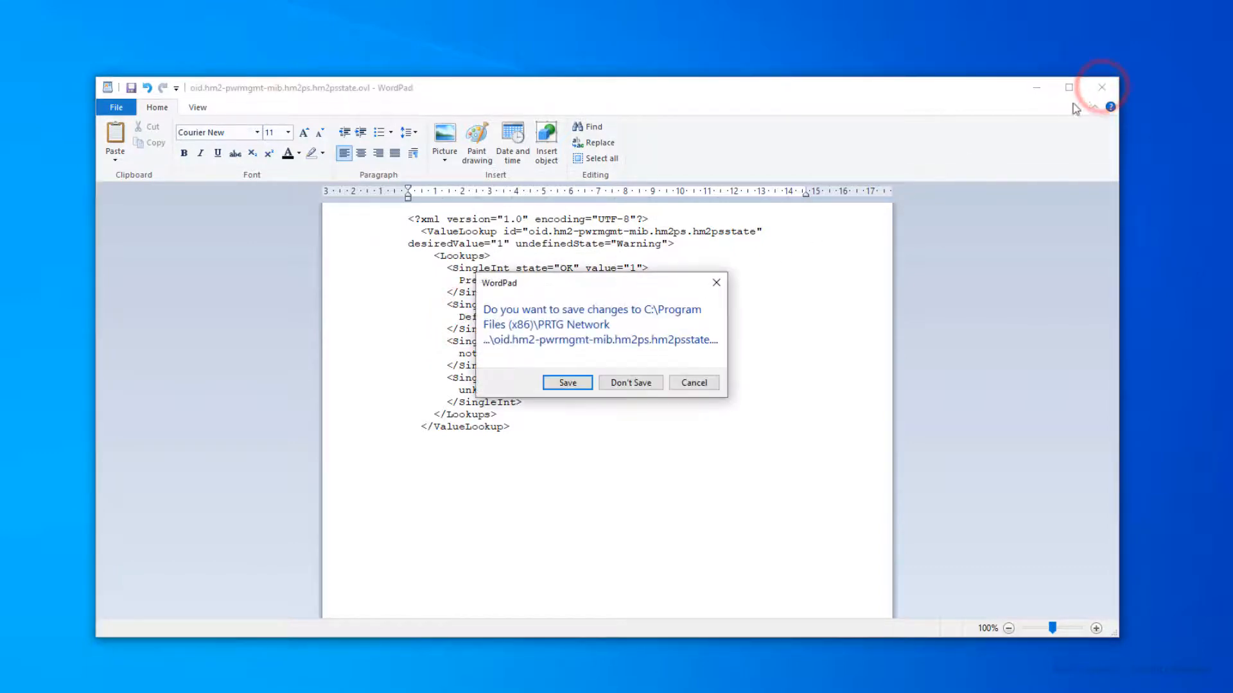
Step: Save the power-supply lookup changes and close WordPad
left_click(566, 383)
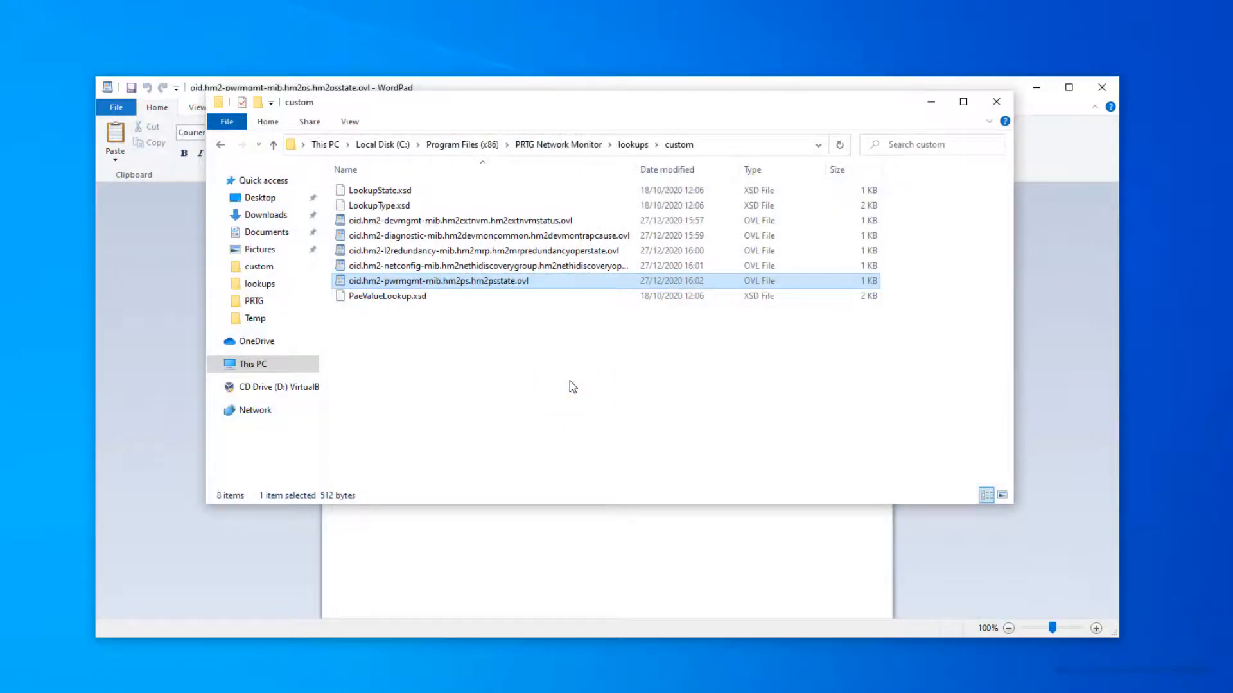
left_click(931, 101)
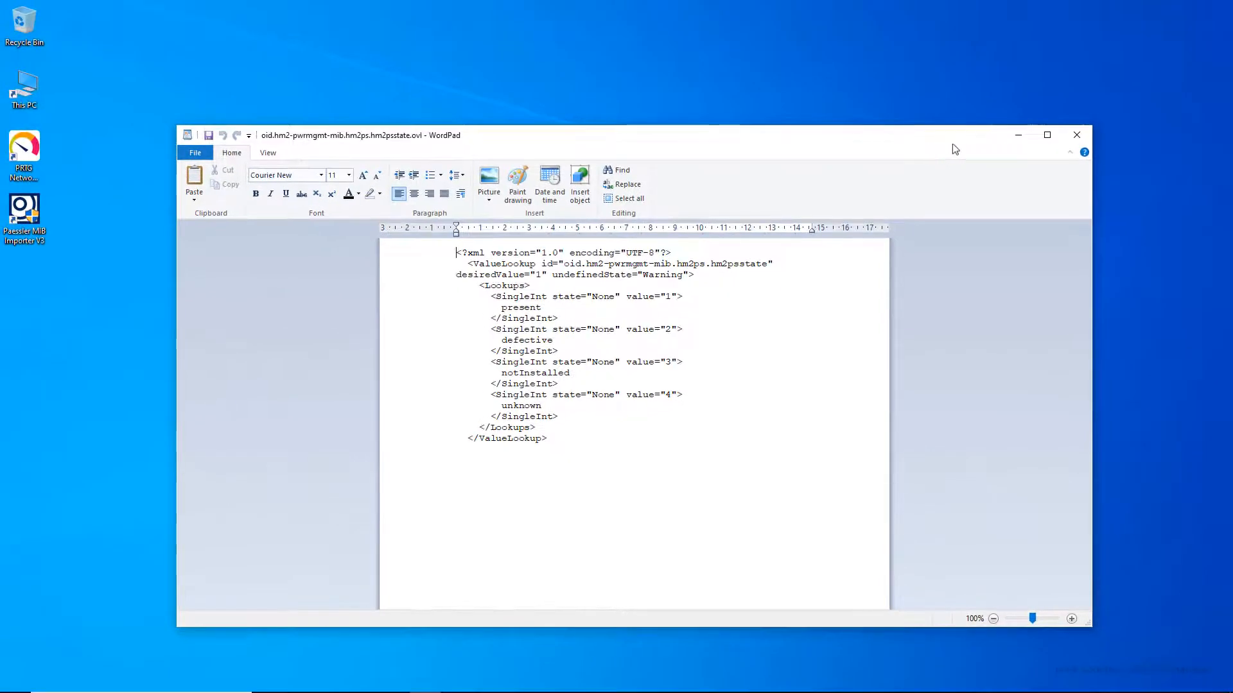
left_click(1076, 135)
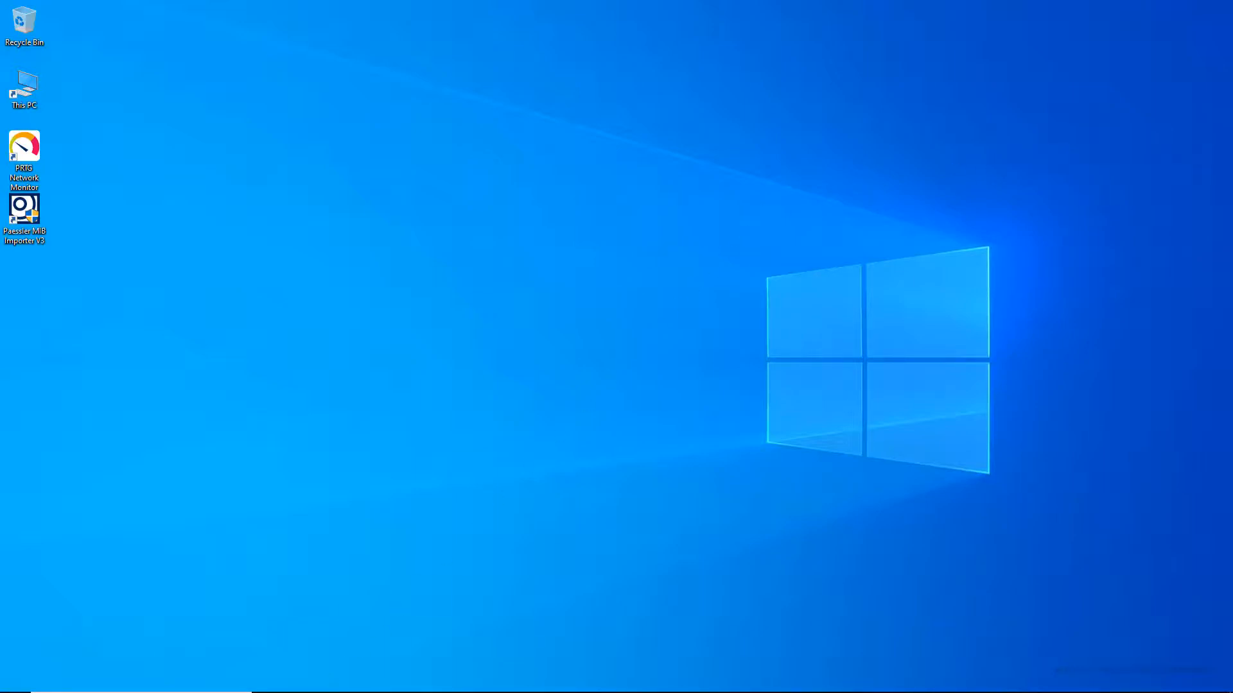
mouse_move(297, 690)
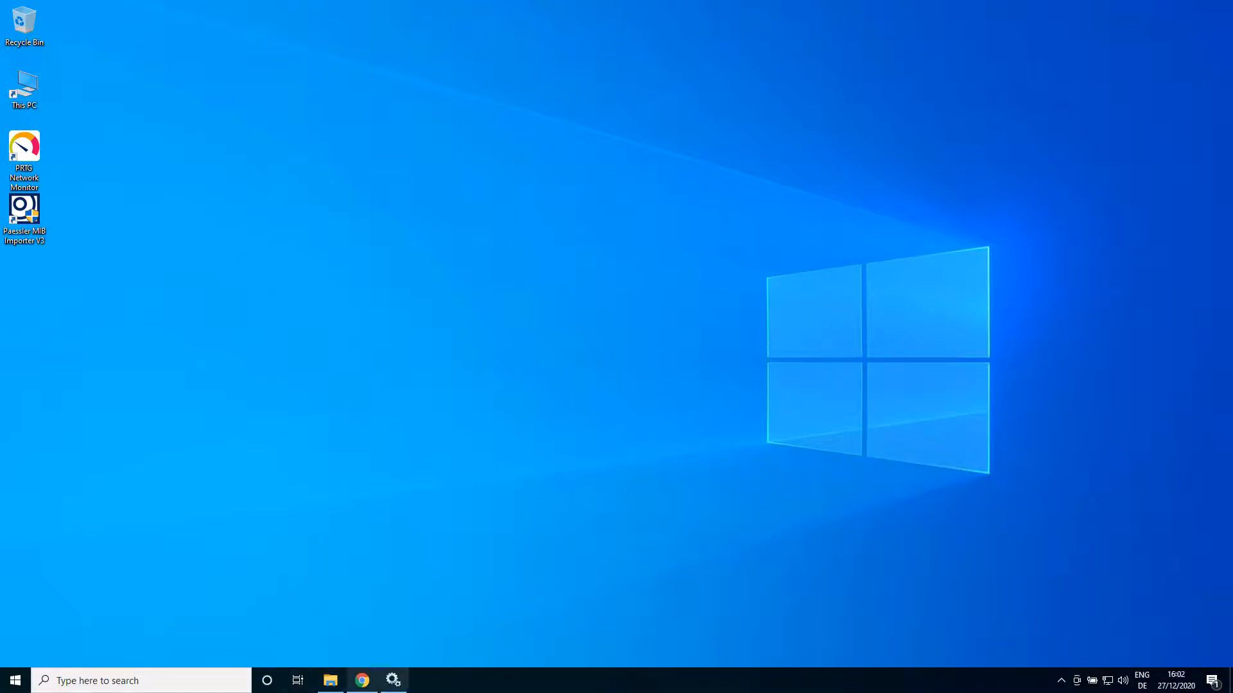
Step: Stop and start the PRTG Core Server Service, then close Services
left_click(392, 680)
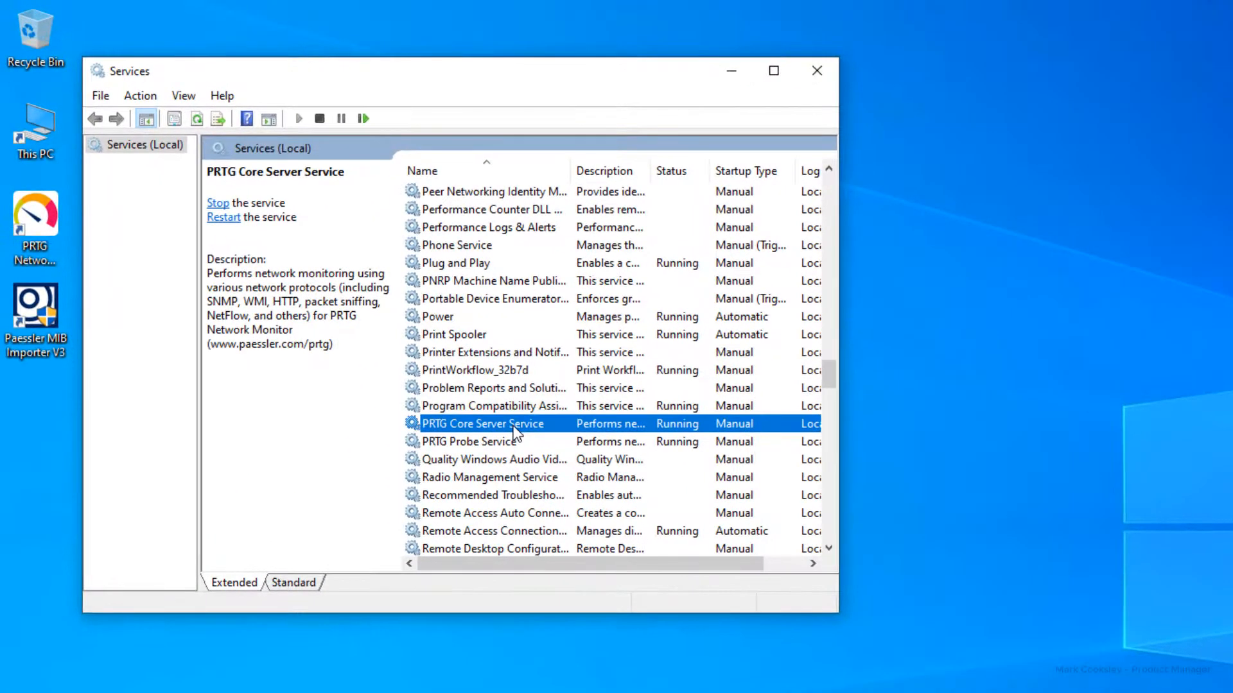
right_click(368, 305)
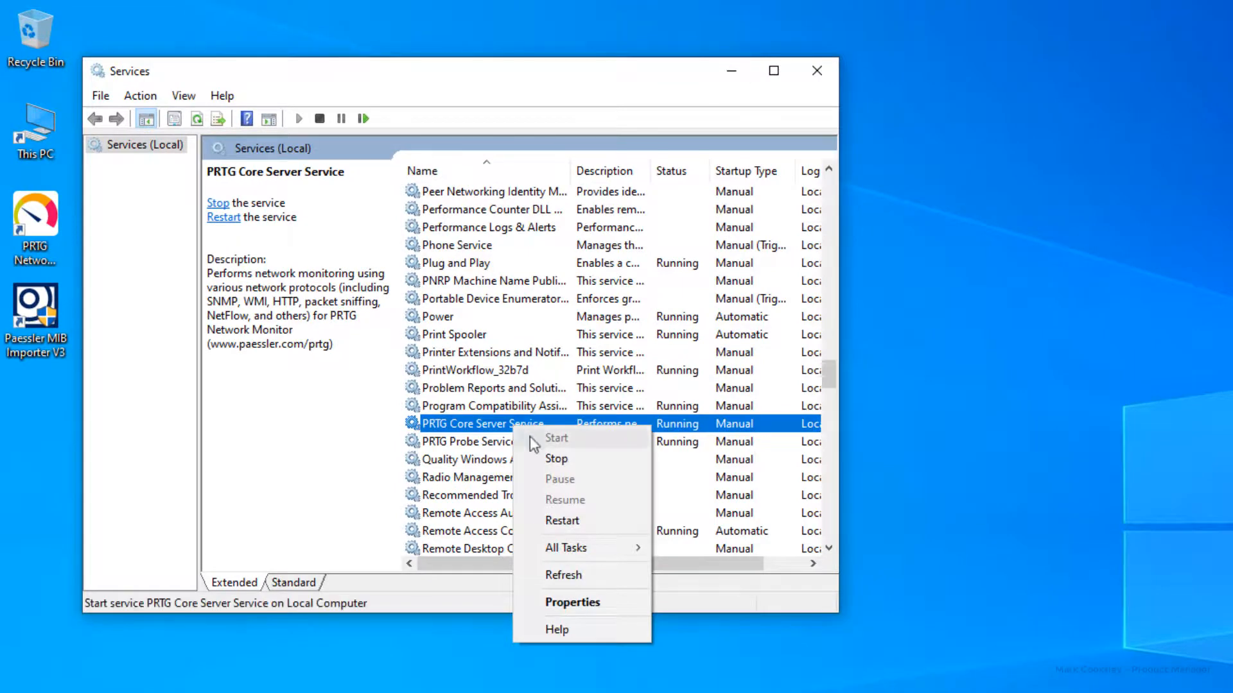
left_click(554, 459)
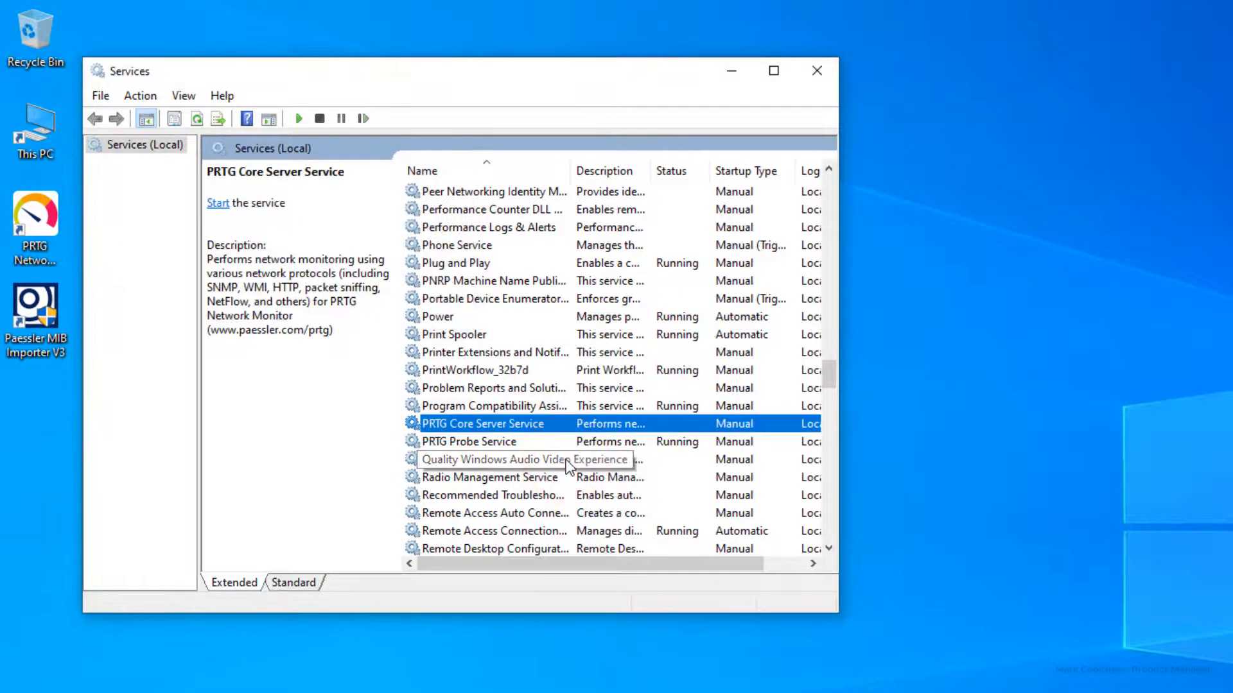
right_click(541, 426)
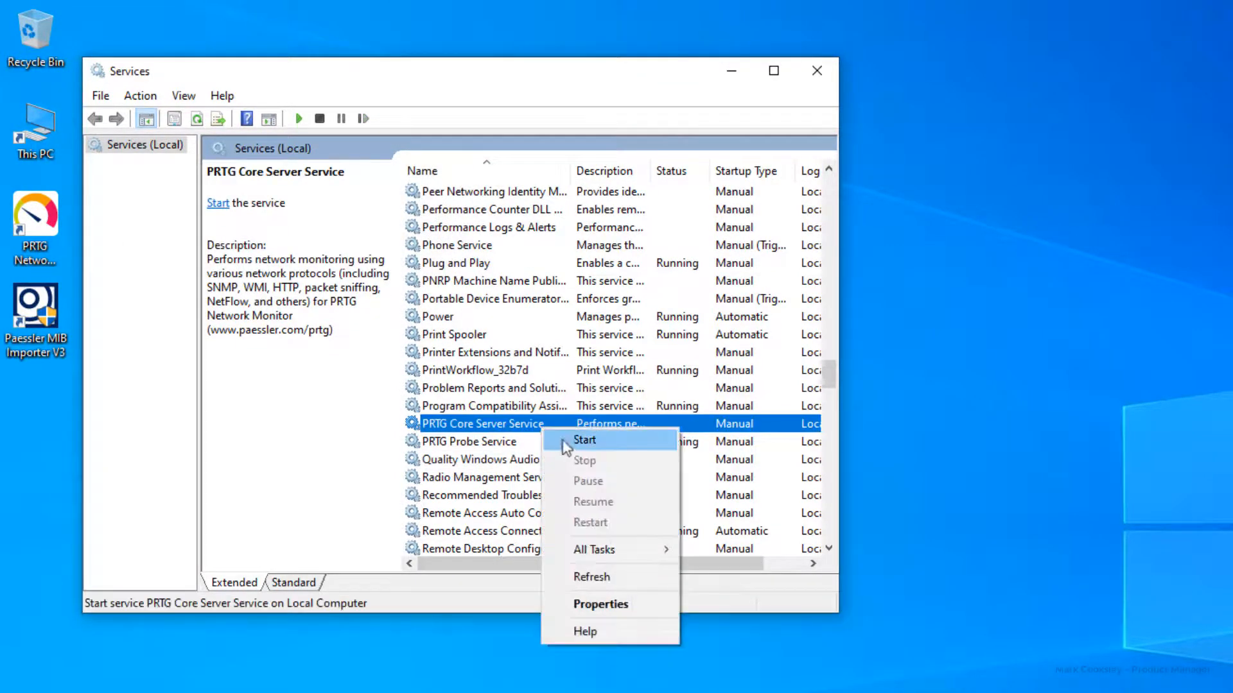
left_click(564, 442)
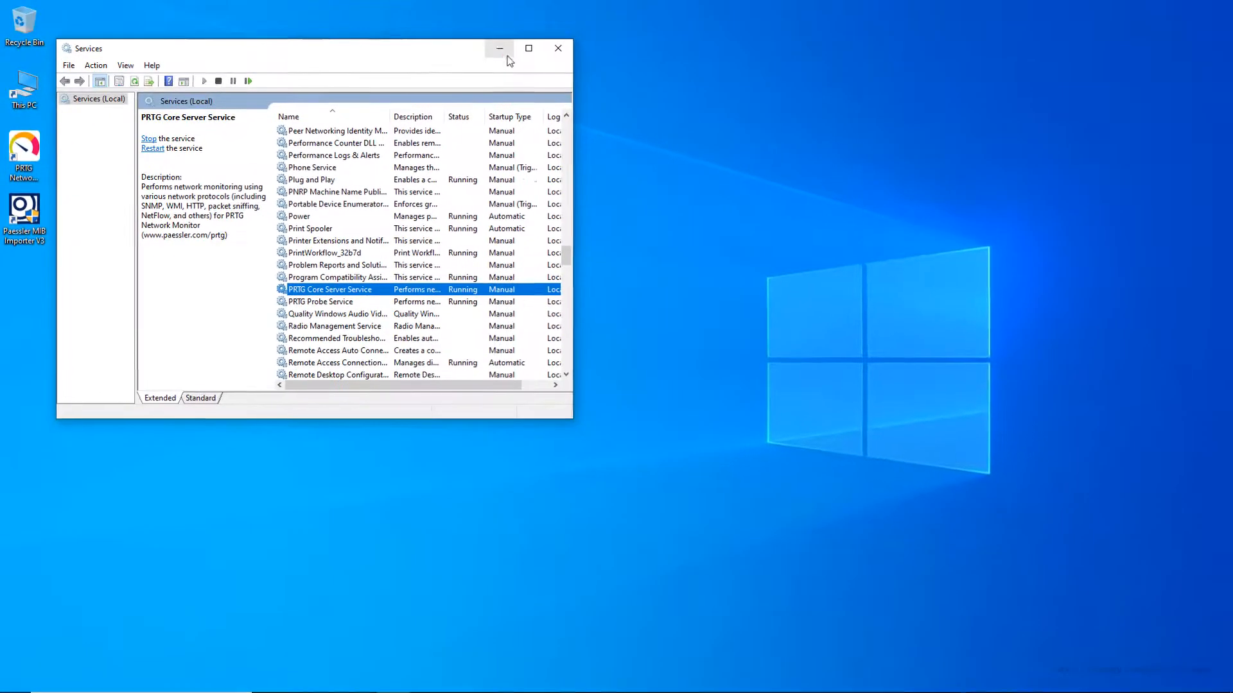
left_click(766, 66)
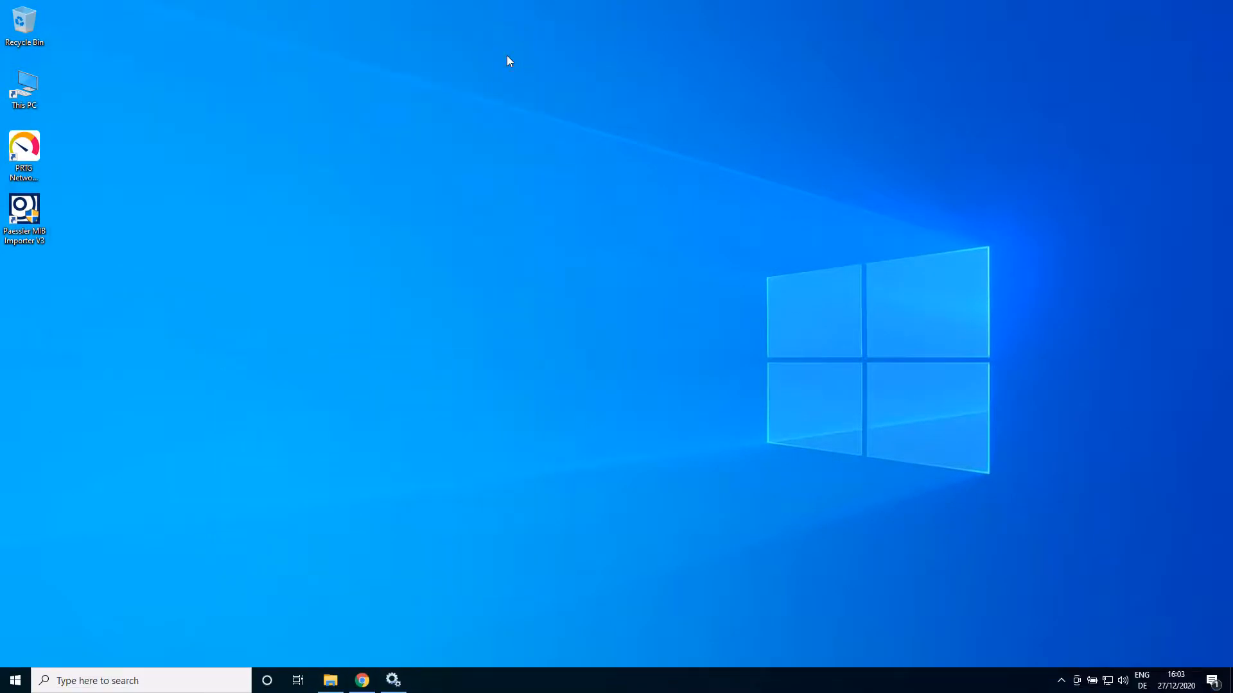
Step: Return to Chrome and log in to the PRTG web interface
left_click(362, 680)
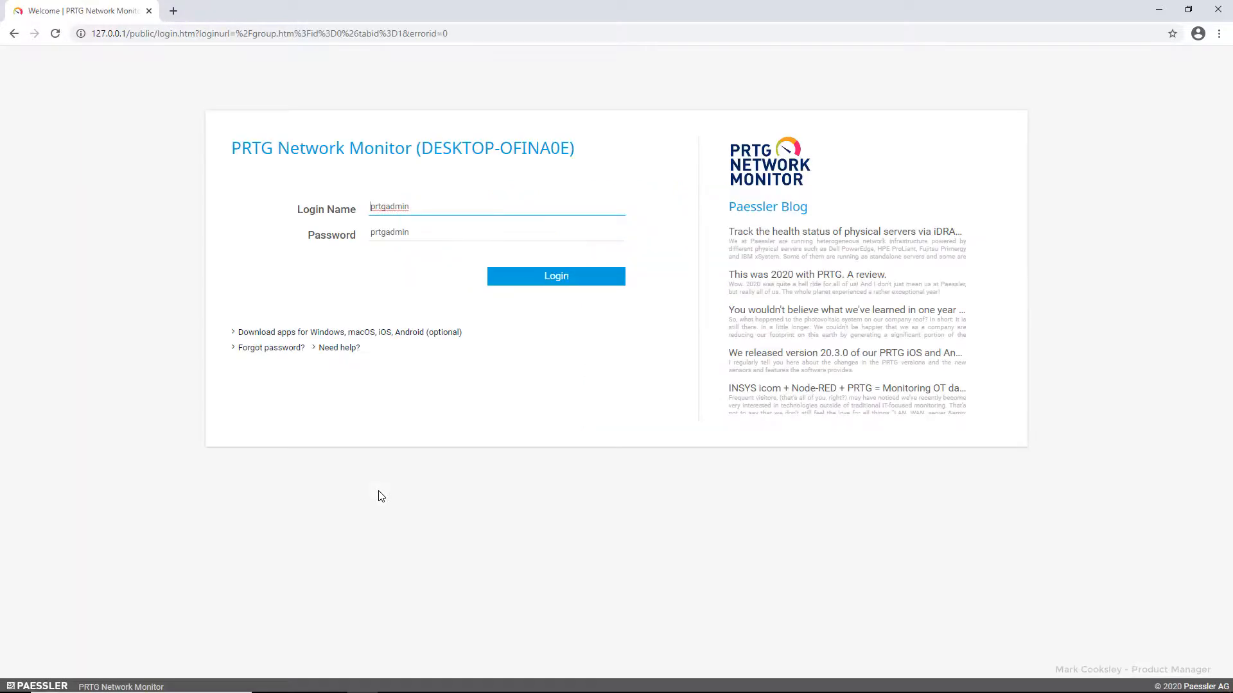
left_click(550, 276)
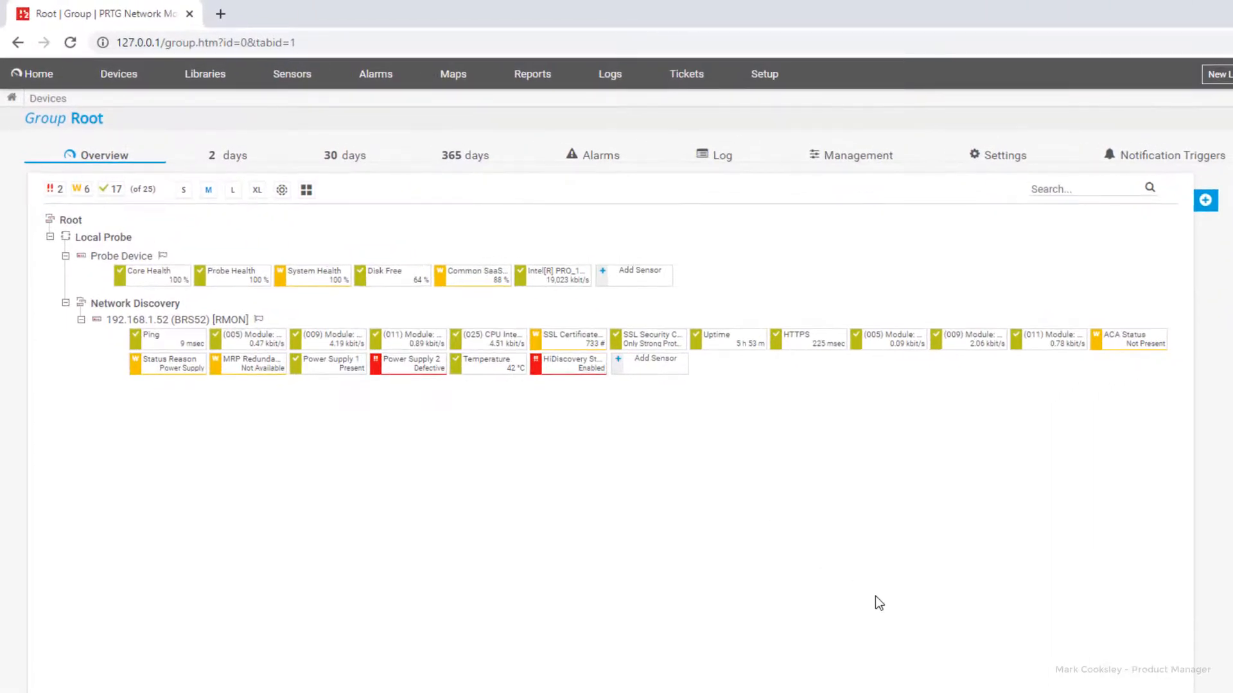
Step: Create a device template named HiOS from device 192.168.1.52 (BRS52)
right_click(201, 329)
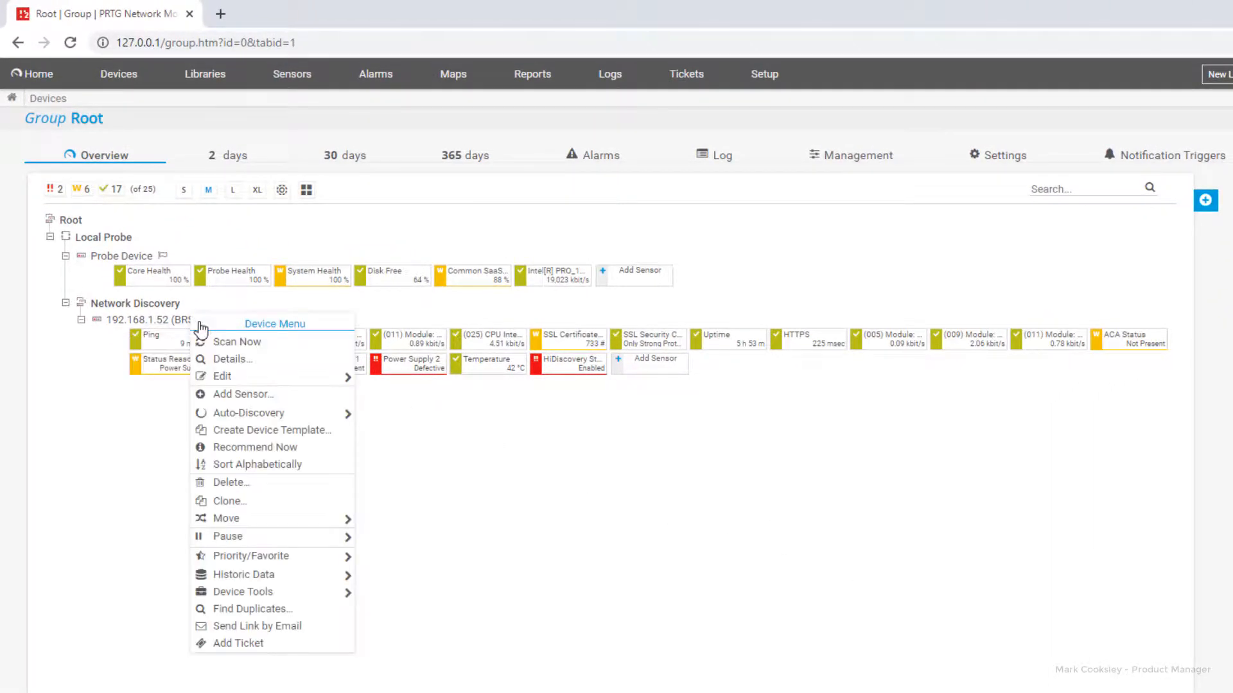
left_click(280, 433)
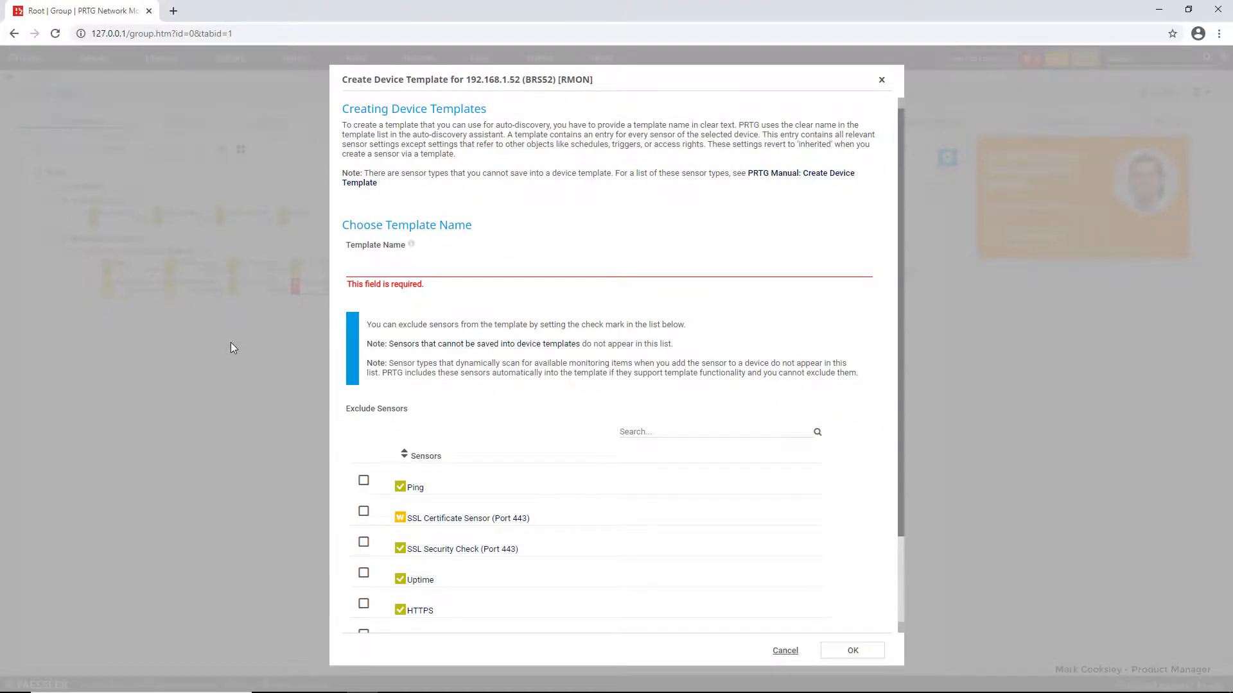
type("HiOS")
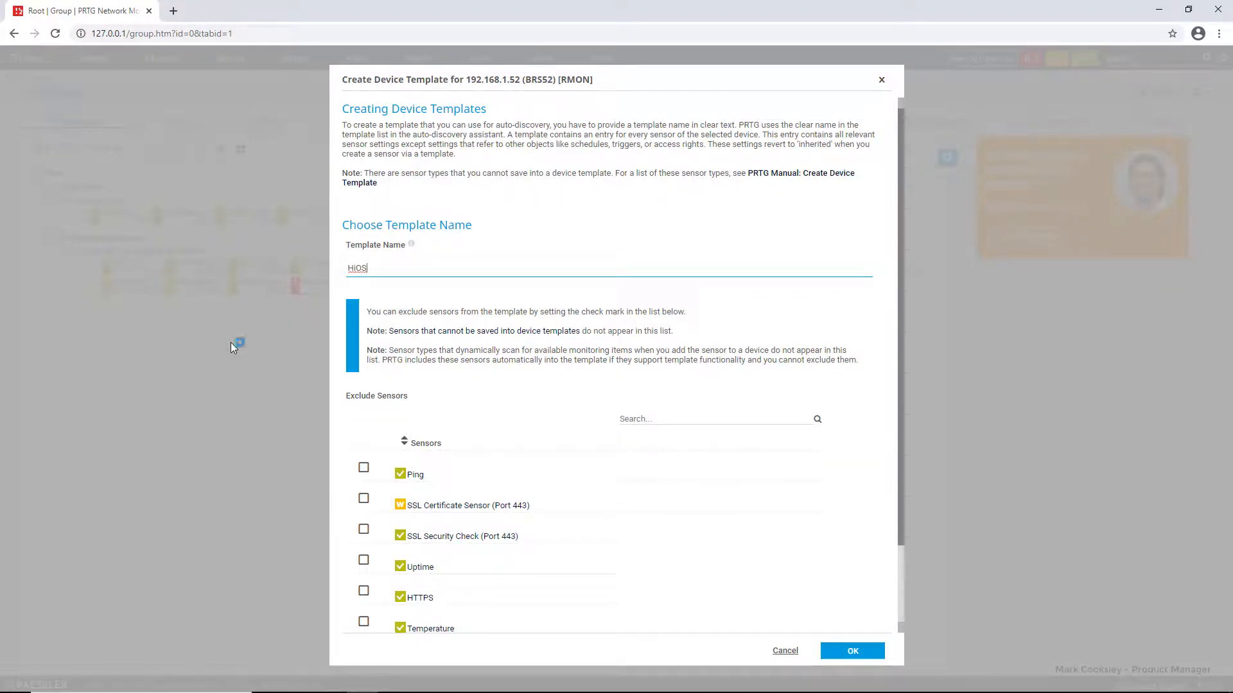
scroll(554, 530, "down", 2)
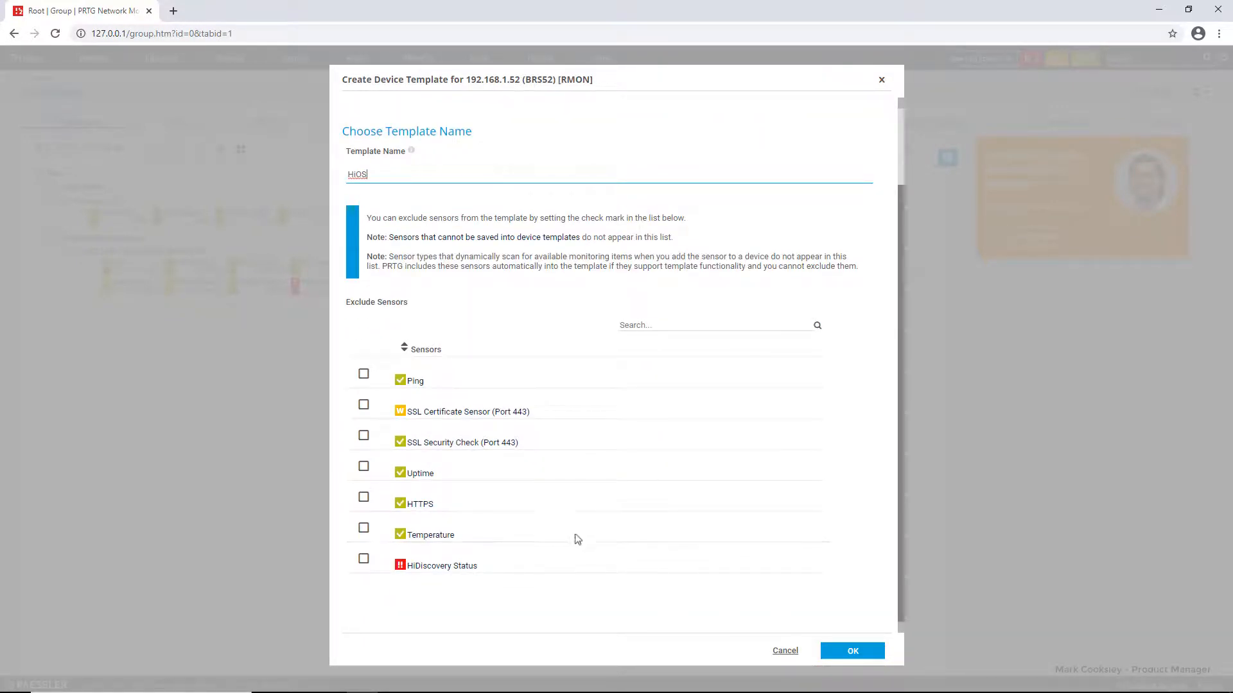
left_click(843, 651)
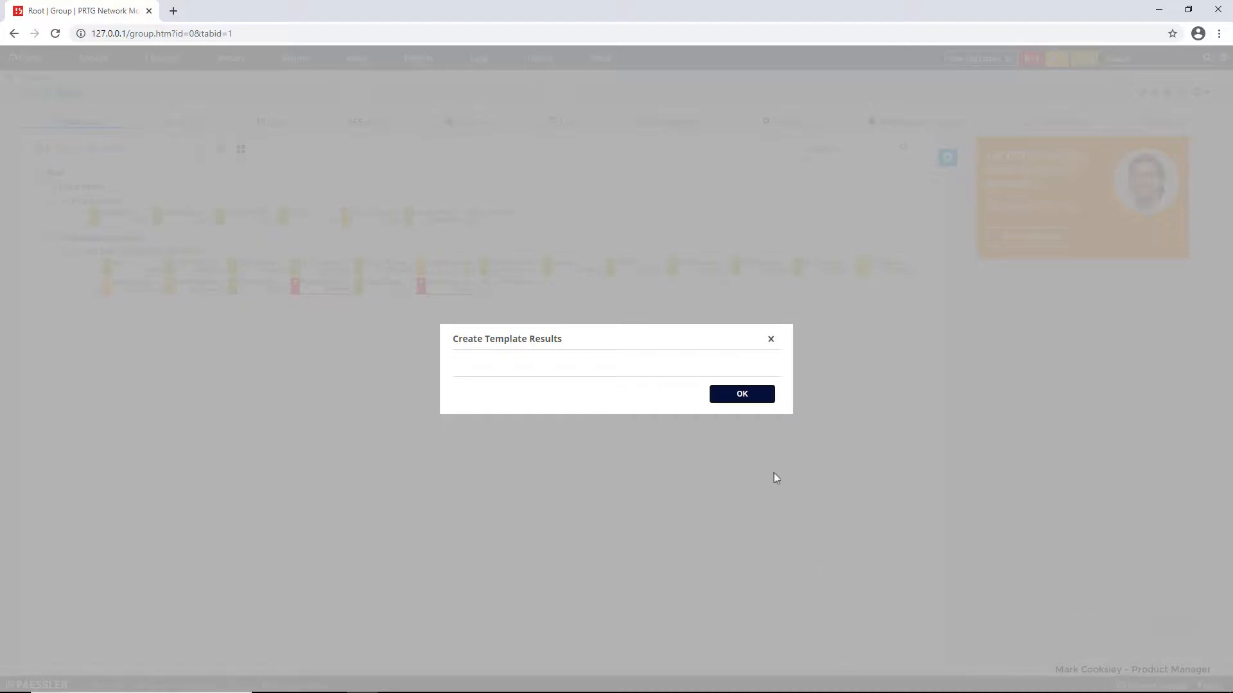
left_click(741, 394)
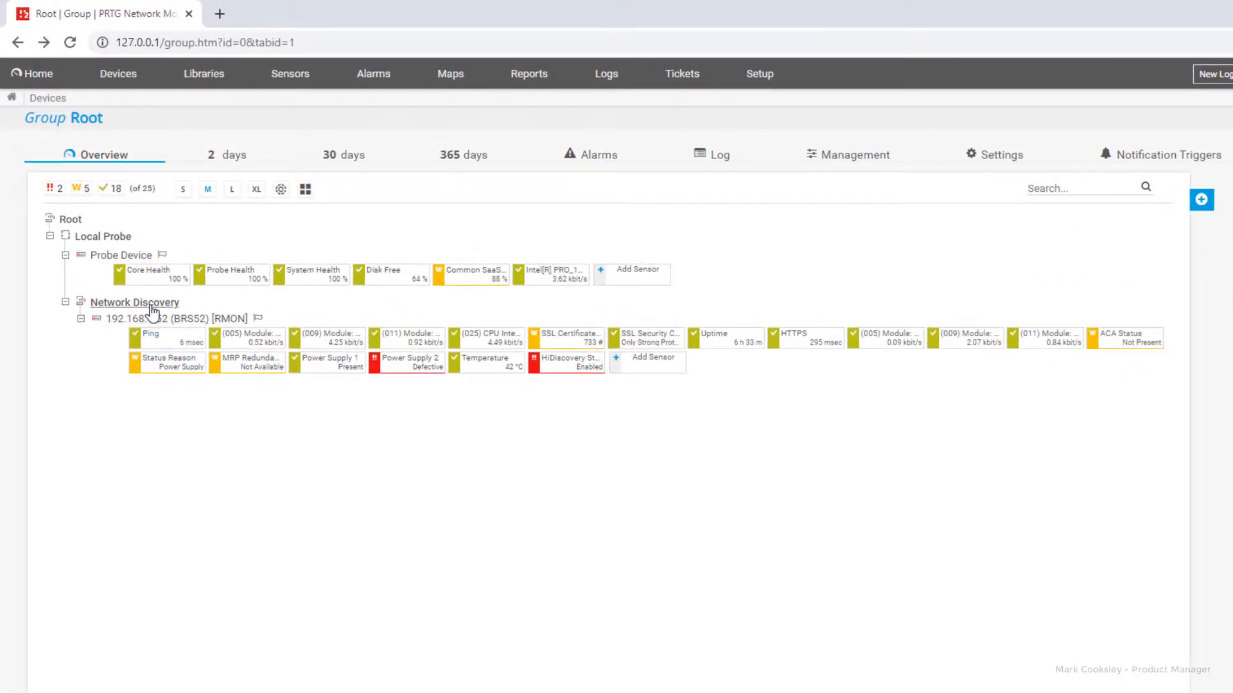
Step: Add a new device to Network Discovery named GRS106 with IPv4 address 192.168.1.106
right_click(151, 311)
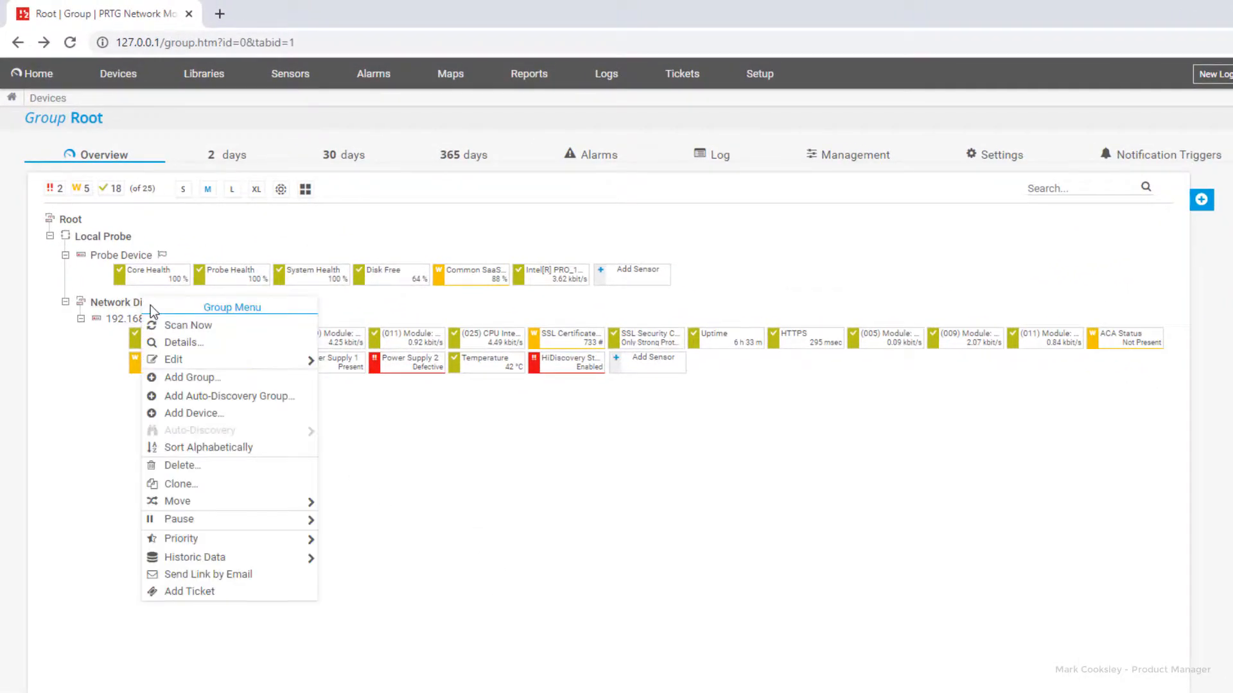
left_click(181, 412)
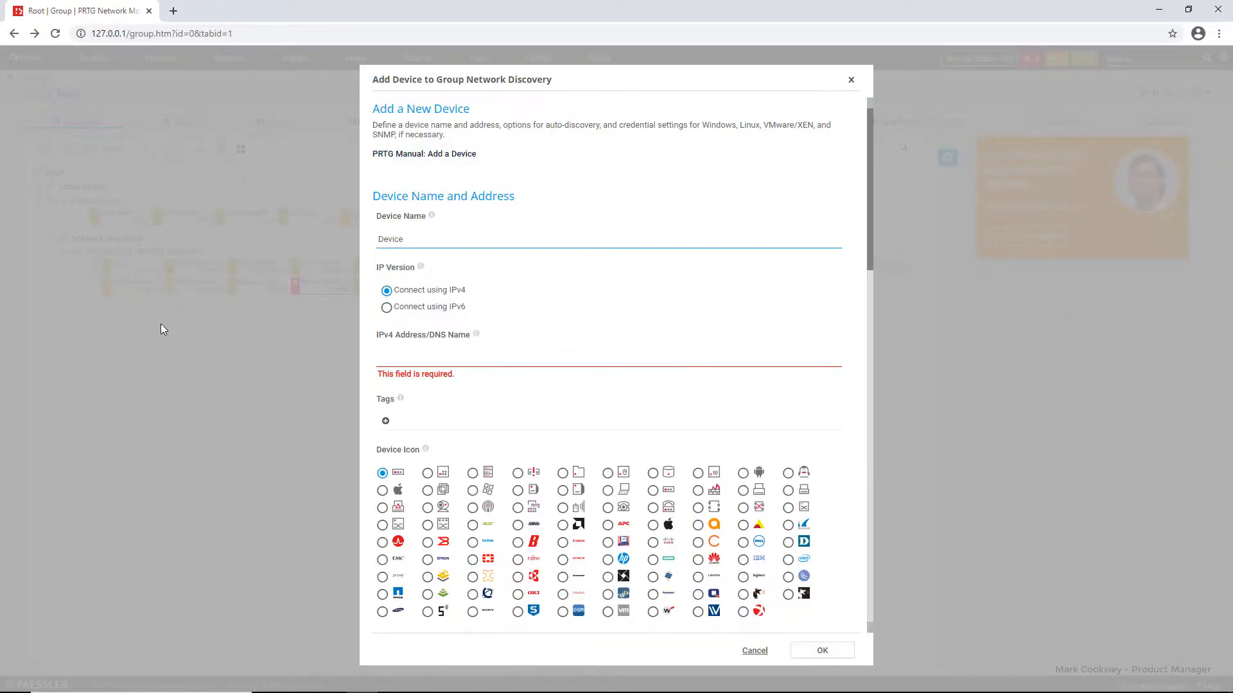
type("GRS106")
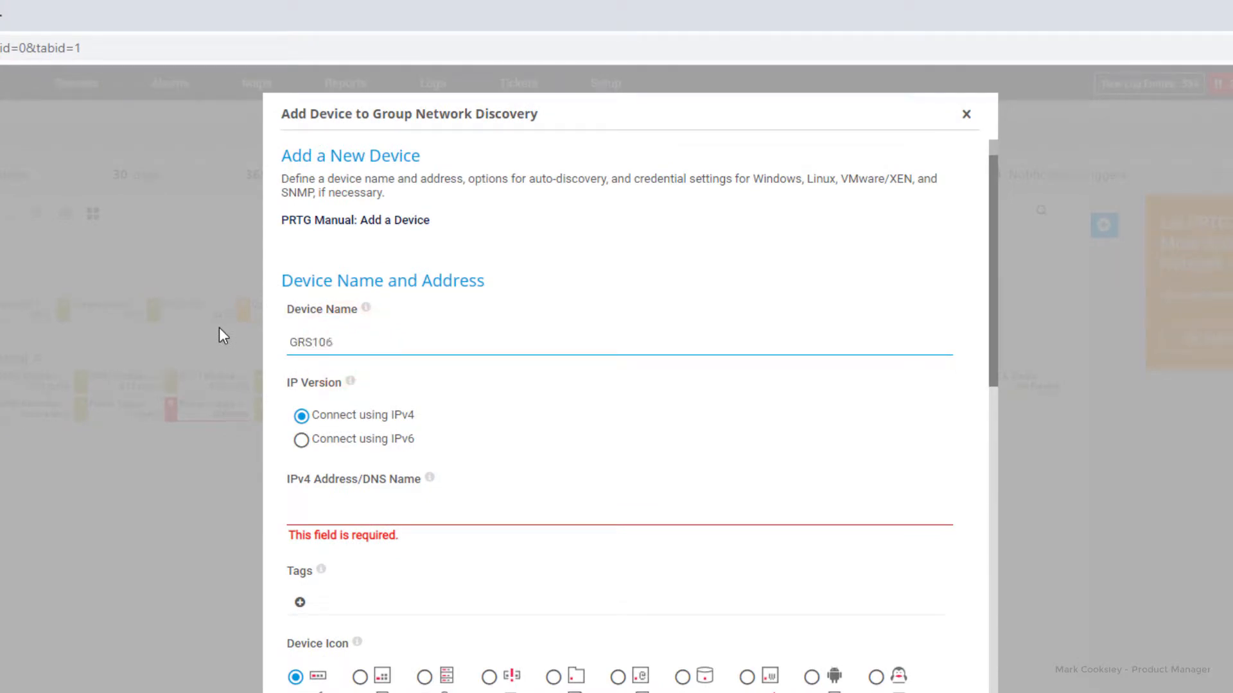
left_click(294, 511)
type("192.168.1.106")
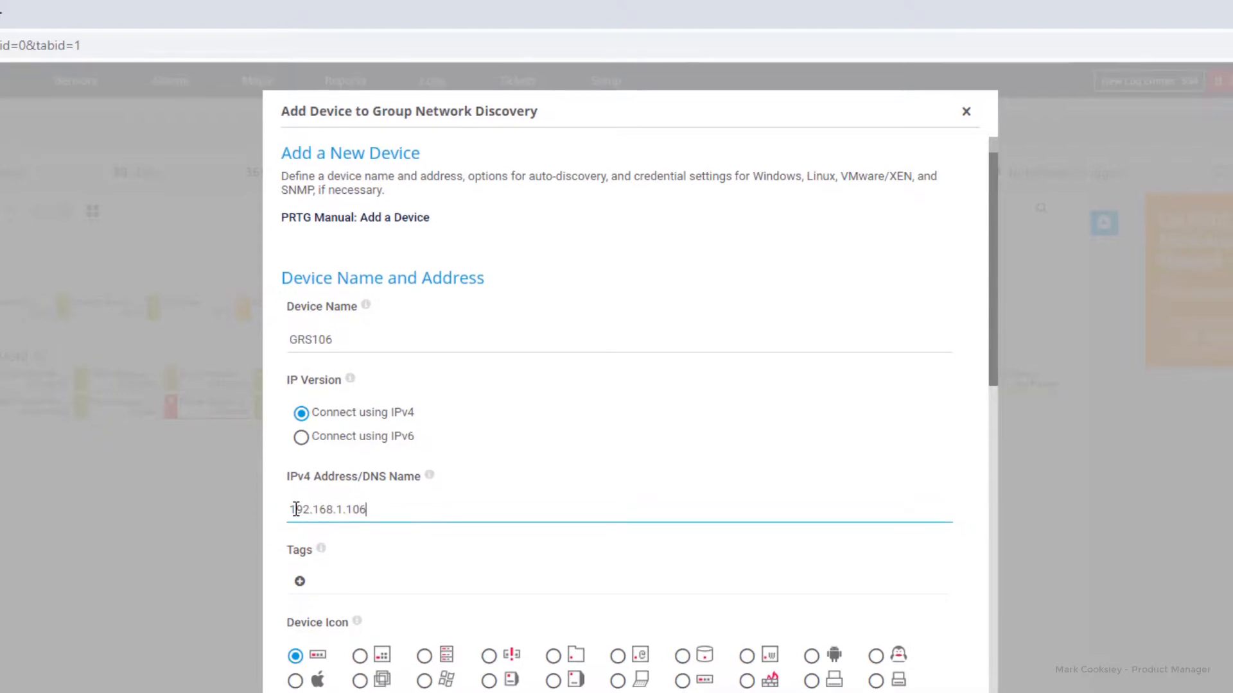
Step: Set the device to auto-discover using the HiOS device template
scroll(440, 341, "down", 5)
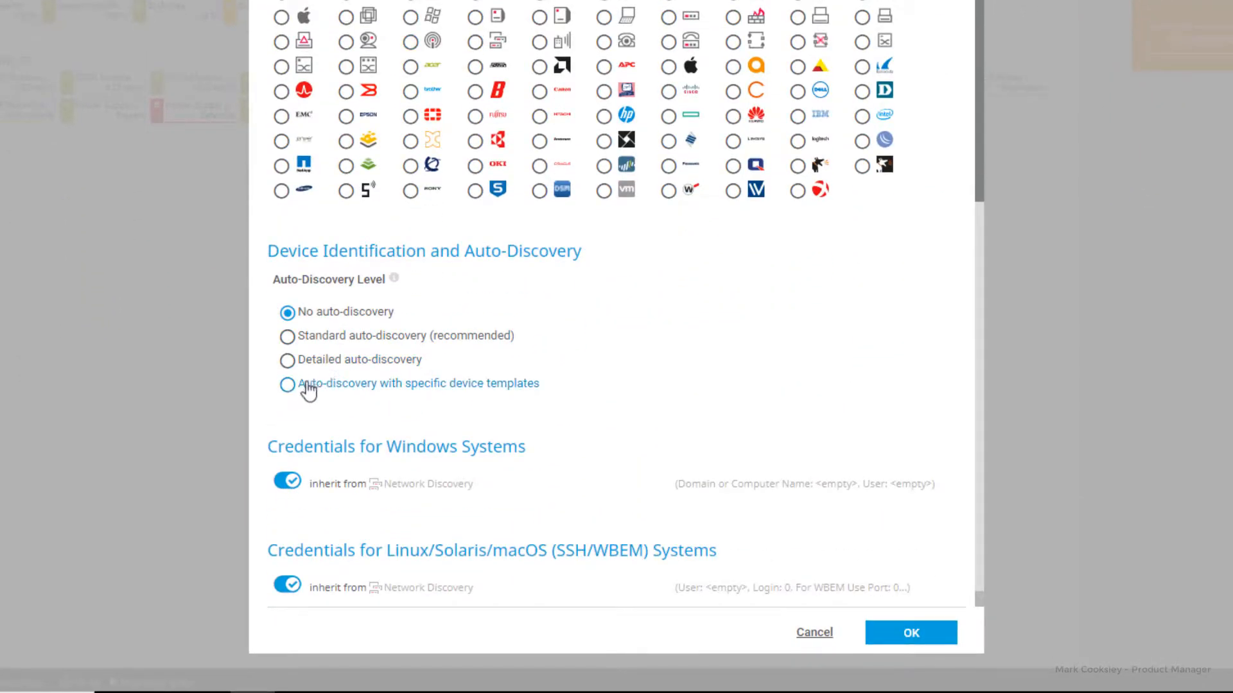
left_click(287, 384)
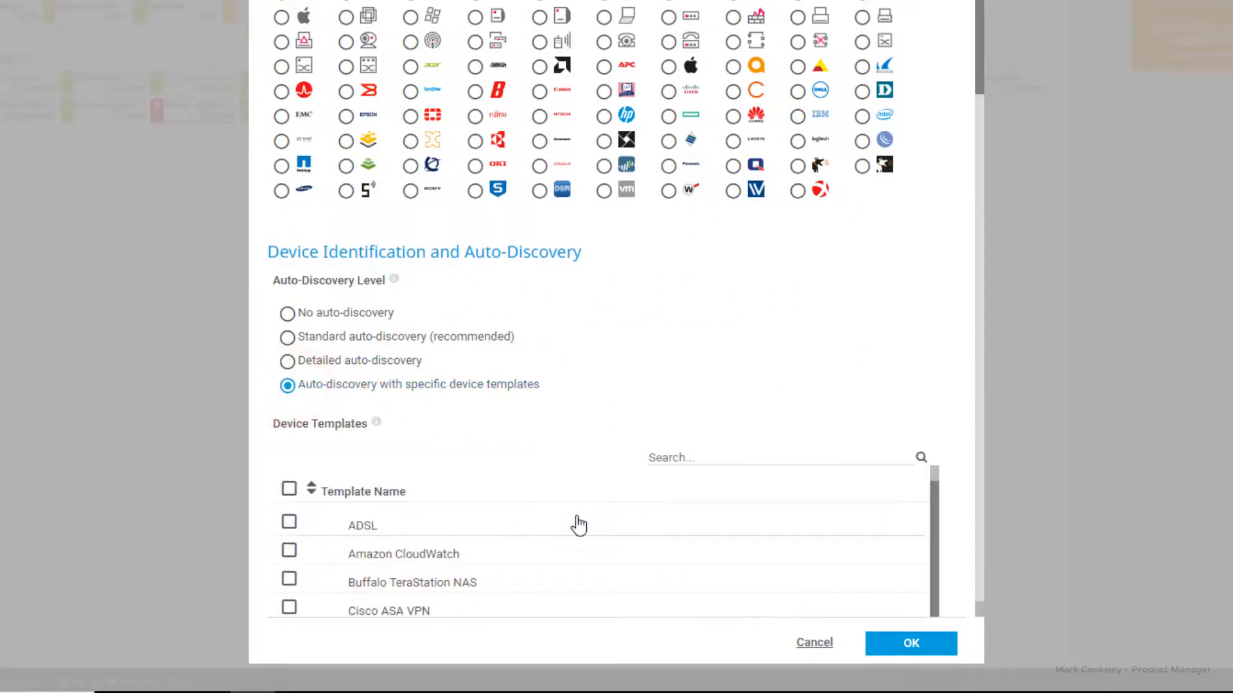
scroll(577, 523, "down", 5)
scroll(578, 525, "down", 1)
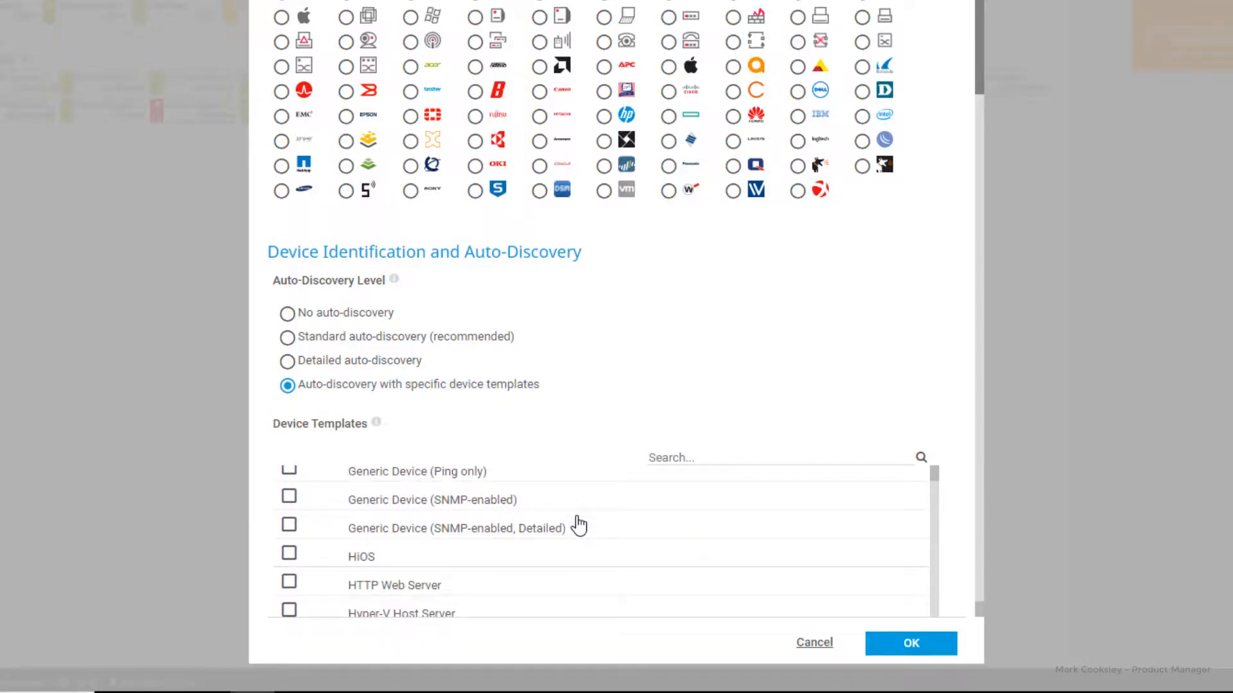
left_click(289, 555)
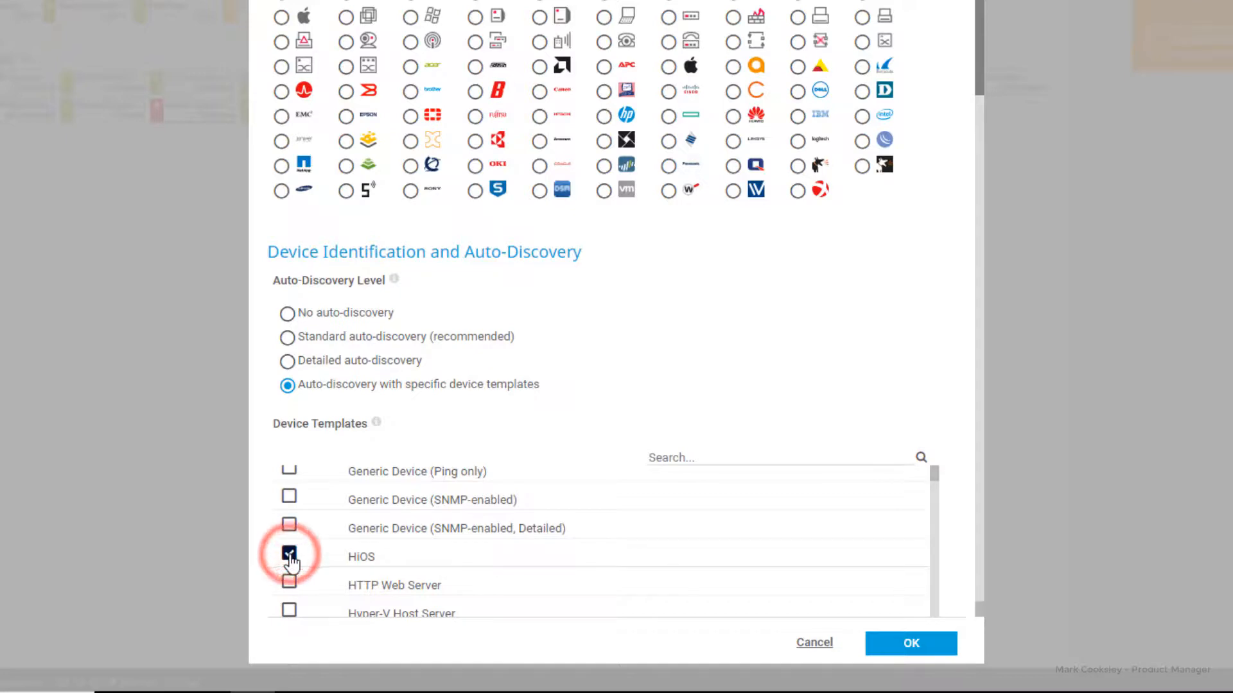
Step: Stop inheriting SNMP credentials from the group and switch to SNMP v3
left_click_drag(985, 75, 989, 366)
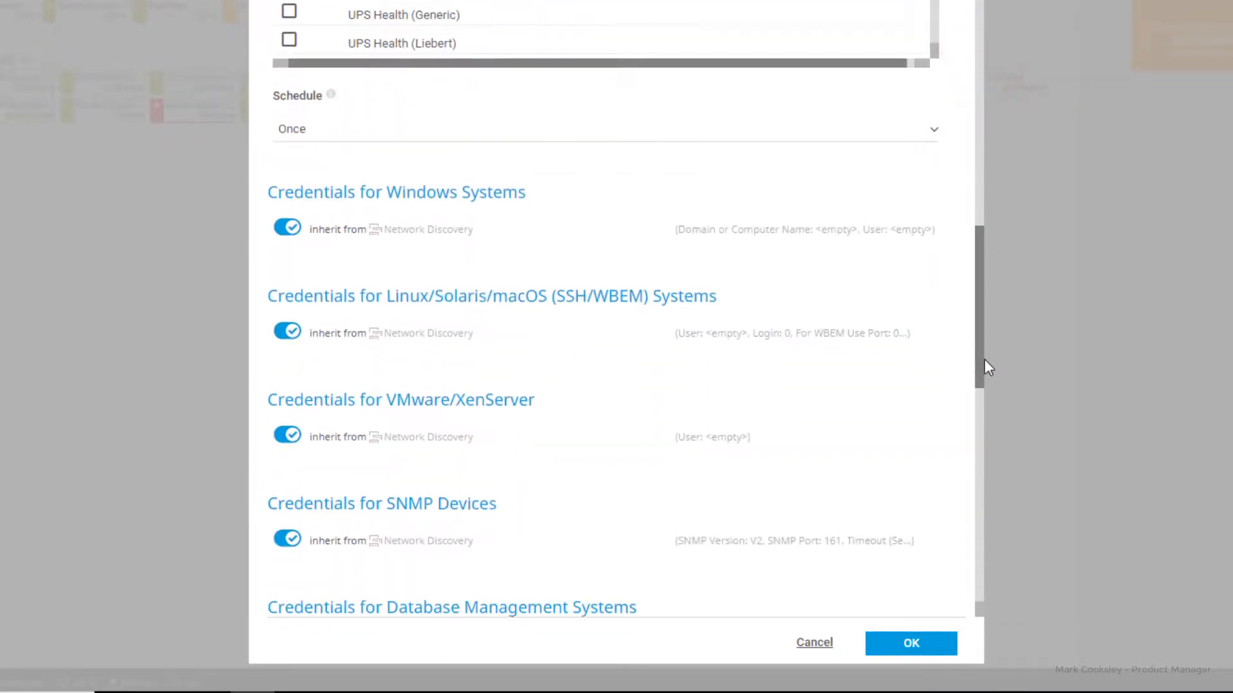
left_click(288, 501)
scroll(325, 587, "down", 3)
left_click(289, 434)
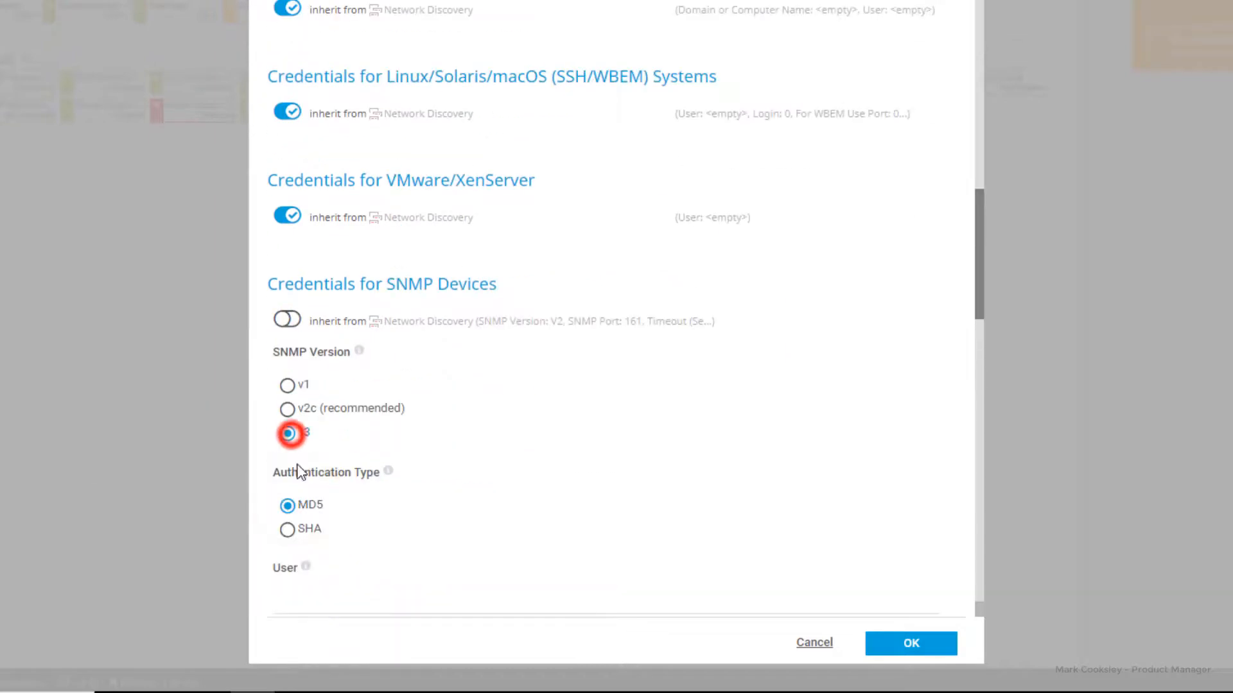
scroll(298, 470, "down", 5)
Step: Enter SNMP v3 user 'admin', the password and encryption key, then save the device
left_click(296, 234)
type("admin")
key("Tab")
left_click(289, 315)
type("**********")
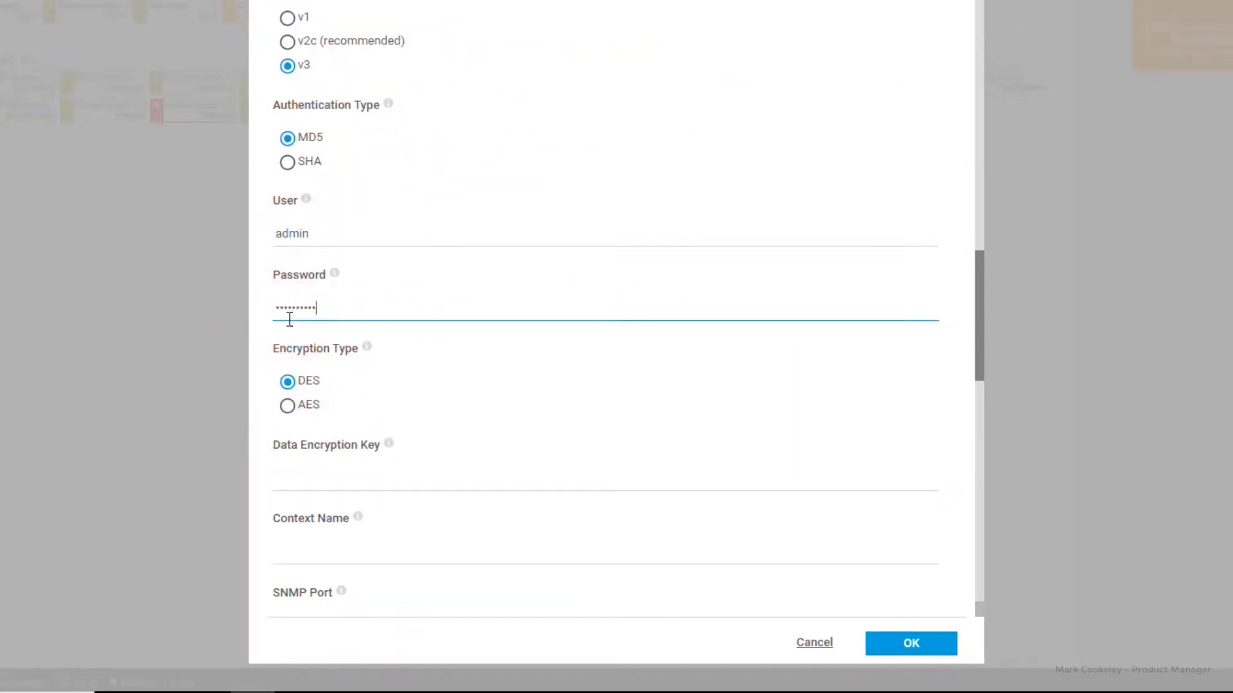
left_click(290, 472)
type("**********")
left_click(895, 647)
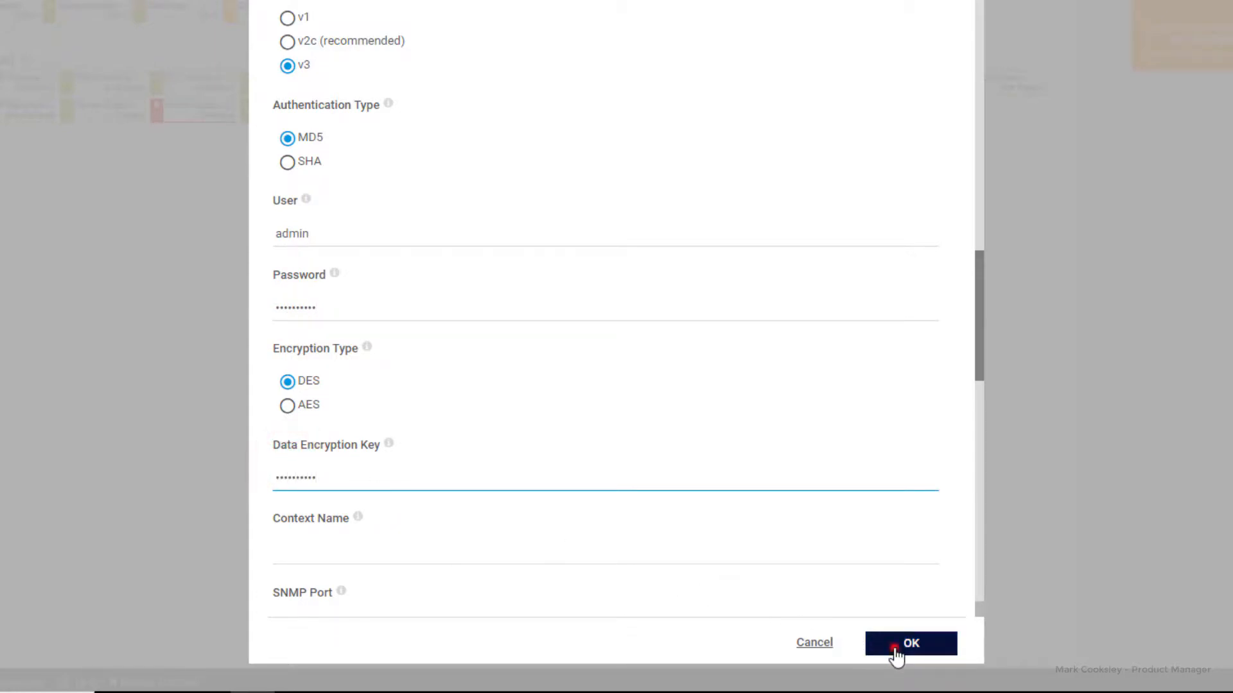